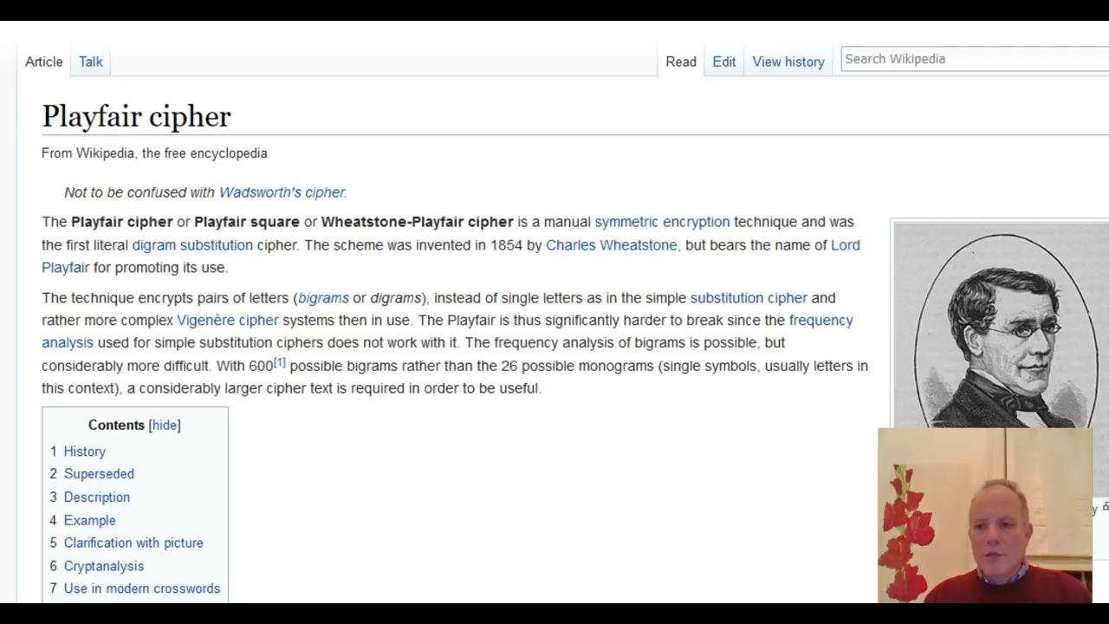
# - Scroll the Playfair article down to the Example table and back, then bring up the Word explanation document
pyautogui.scroll(-20, 555, 312)
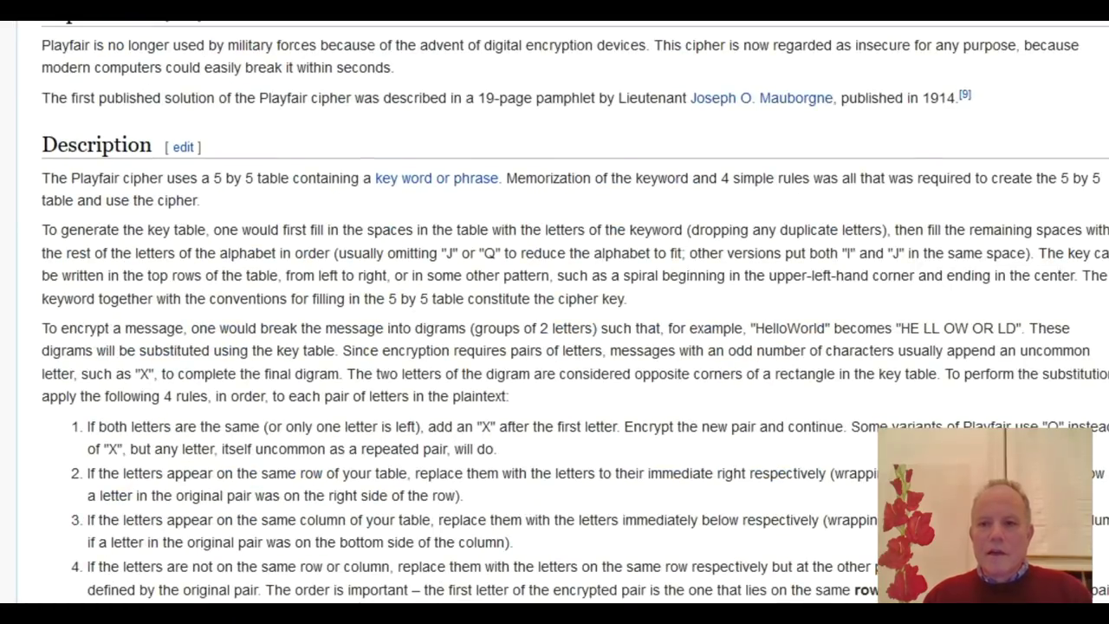
pyautogui.scroll(-2, 555, 312)
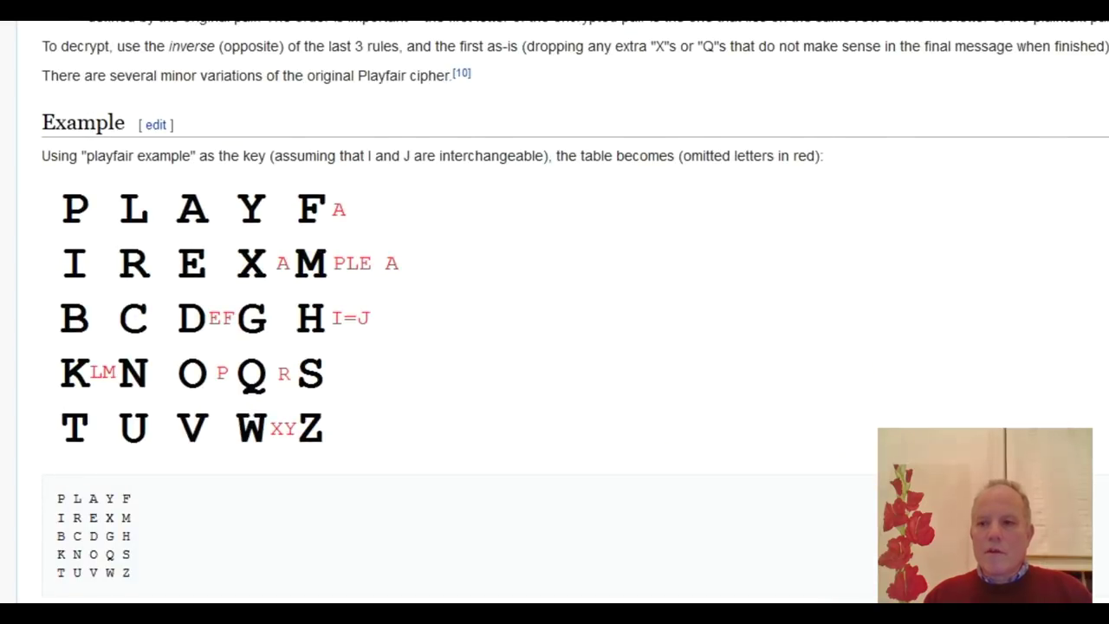
pyautogui.scroll(10, 555, 312)
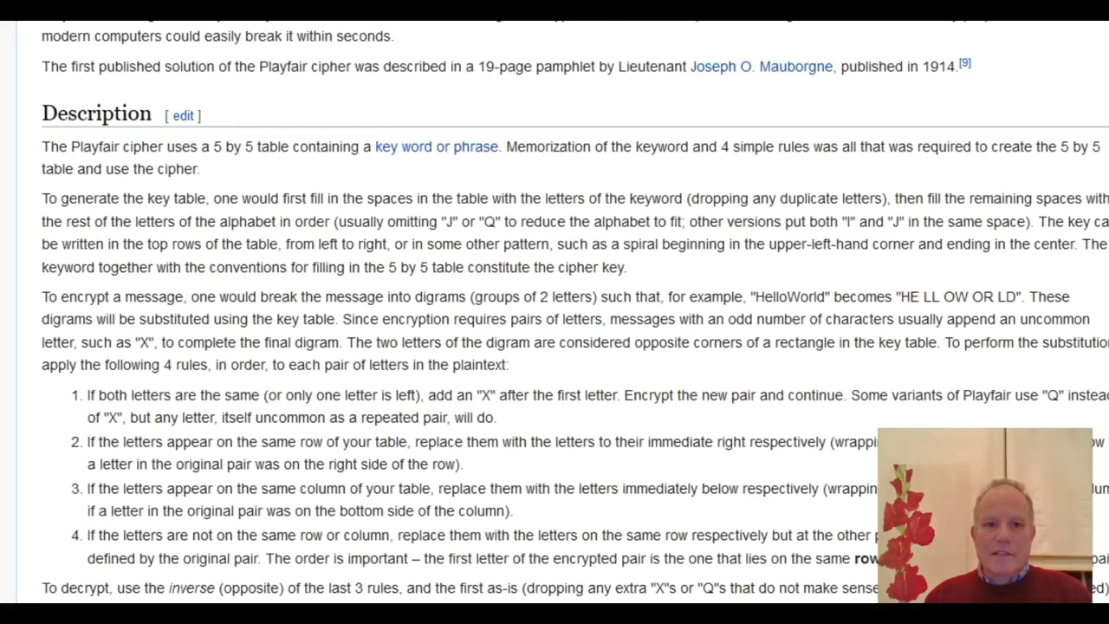
pyautogui.scroll(3, 555, 312)
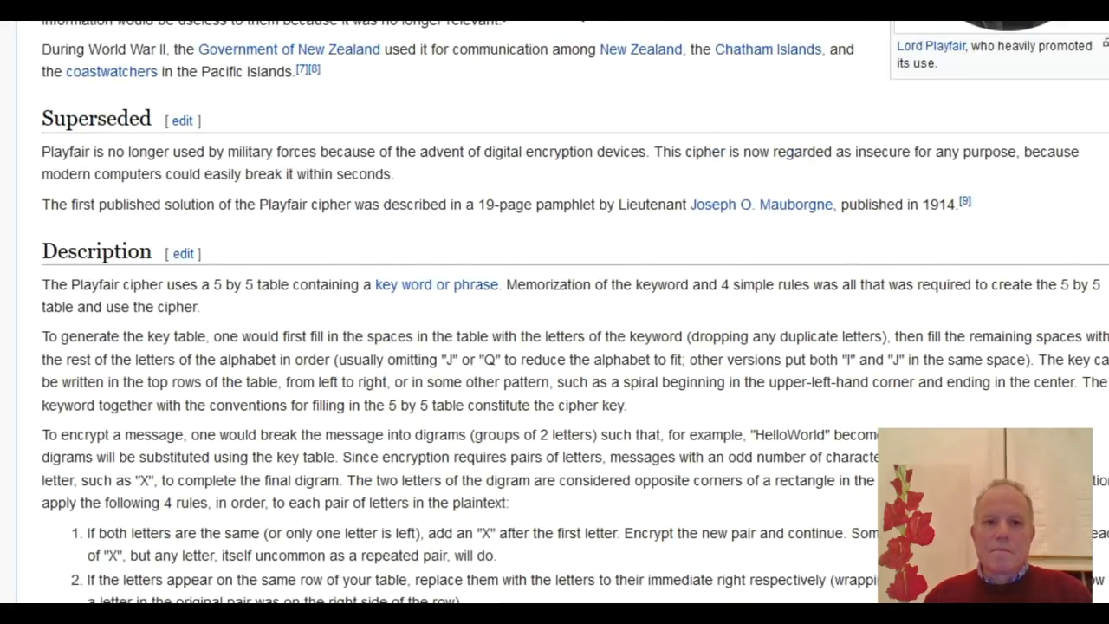
pyautogui.scroll(-4, 555, 312)
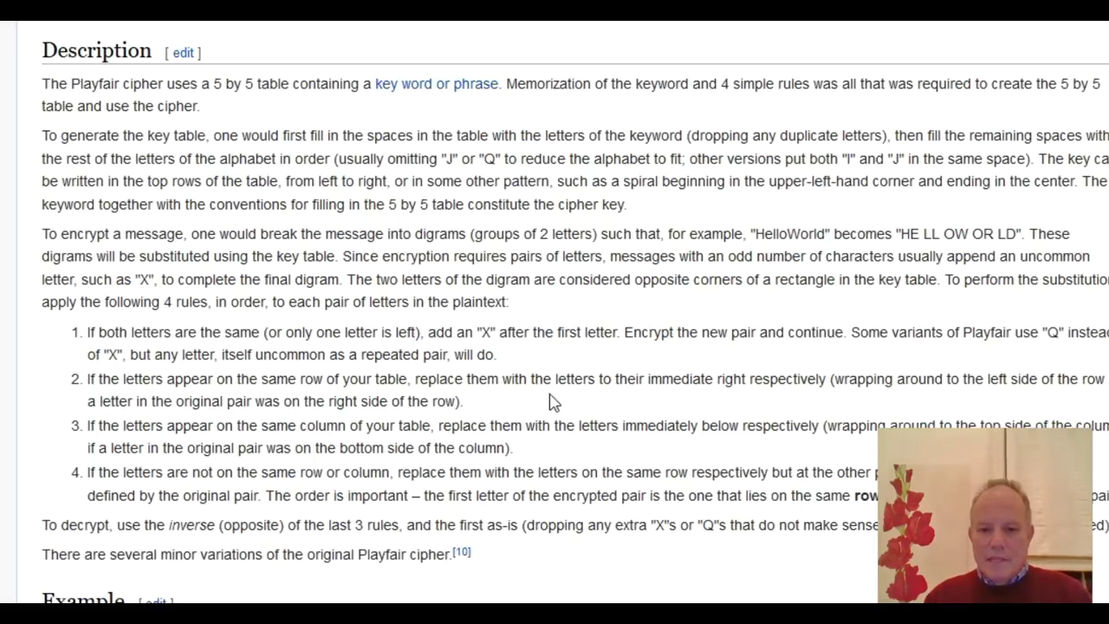
pyautogui.moveTo(511, 610)
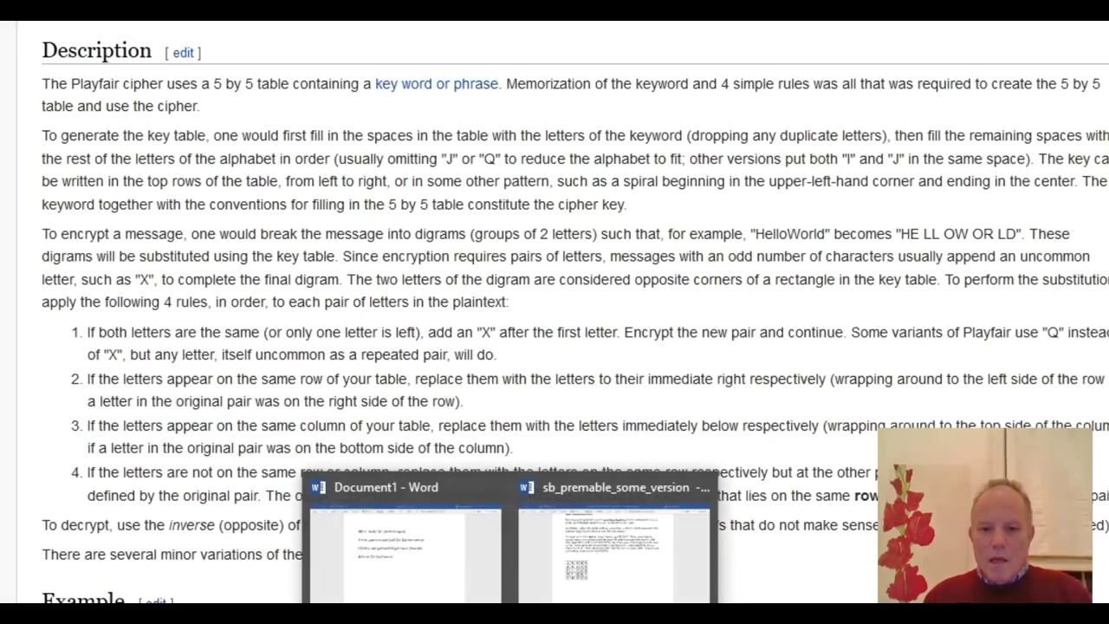
pyautogui.click(575, 594)
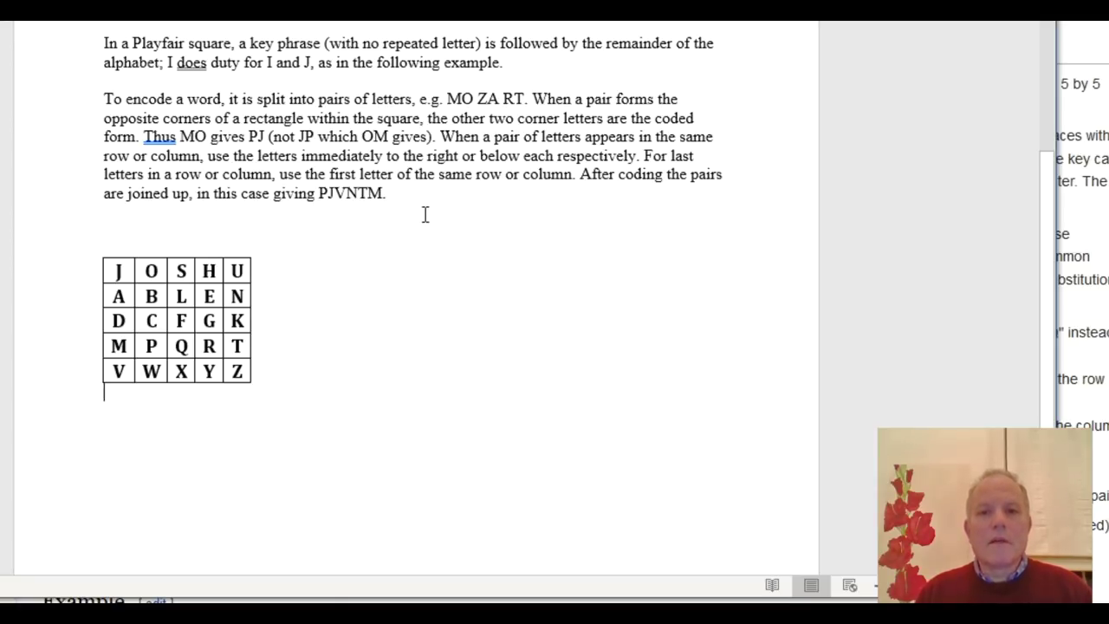
# - Place the insertion point after the MO ZA RT example in the Playfair document
pyautogui.click(527, 99)
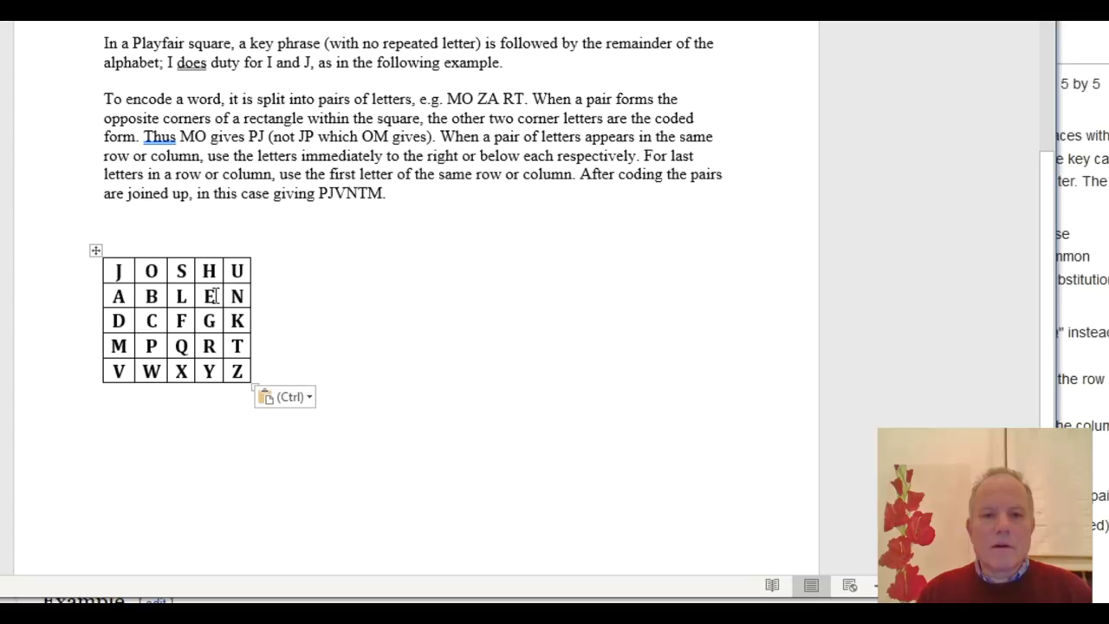
pyautogui.click(421, 193)
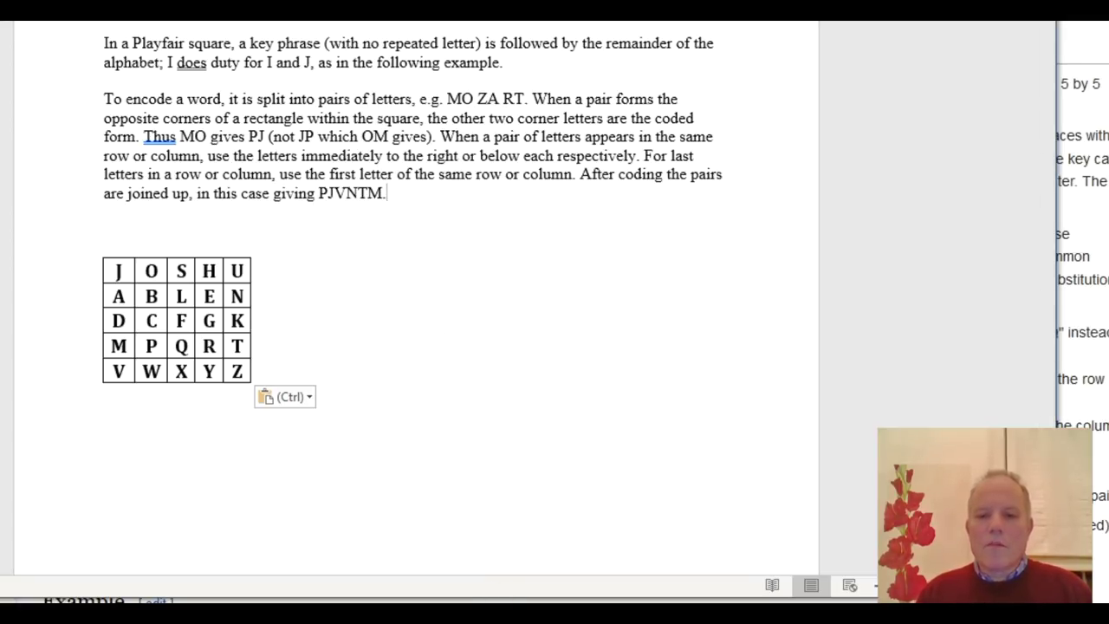
pyautogui.moveTo(510, 615)
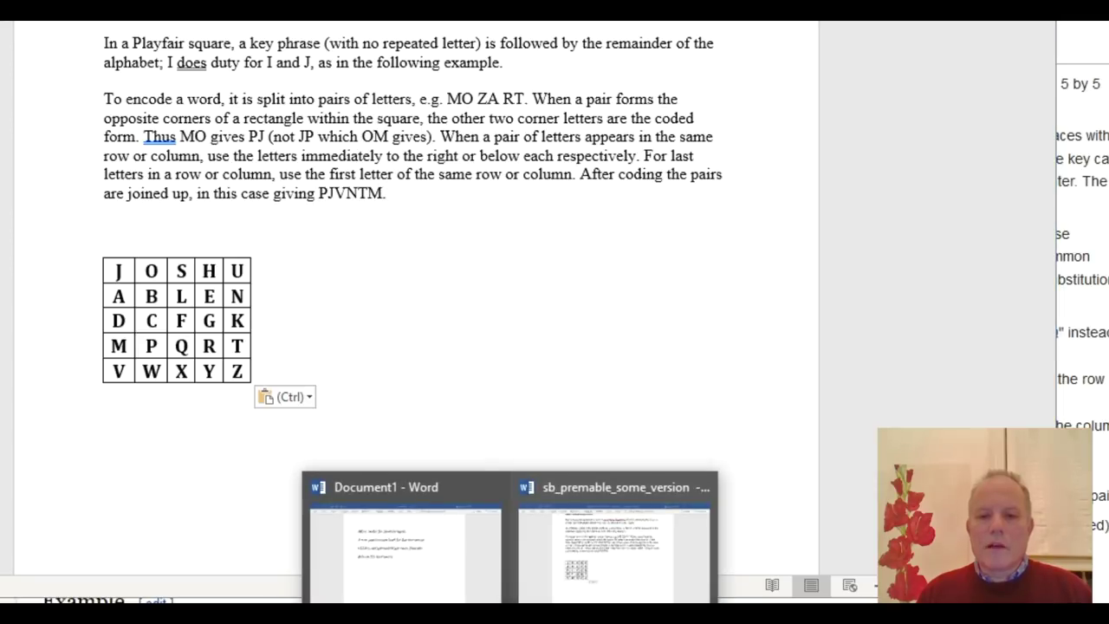
pyautogui.click(461, 591)
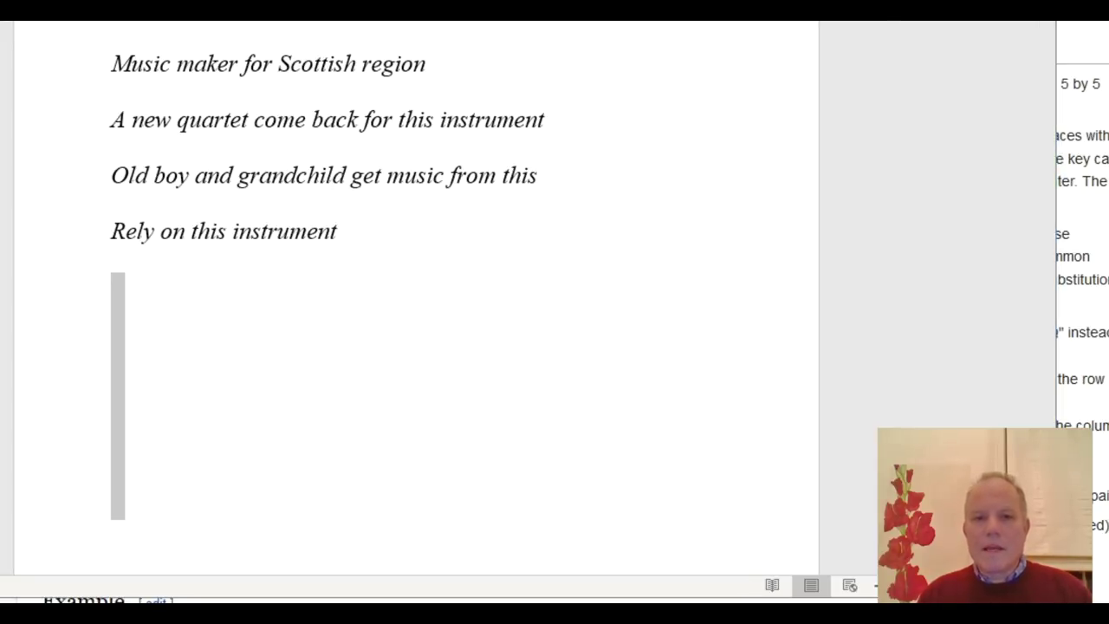
# - Switch to Chambers Dictionary & Thesaurus, showing its entry for 'on'
pyautogui.hotkey('alt', 'Tab')
# - Change the Chambers search to 'oe' and view its entry meaning grandchild, then return to the clues
pyautogui.press('BackSpace')
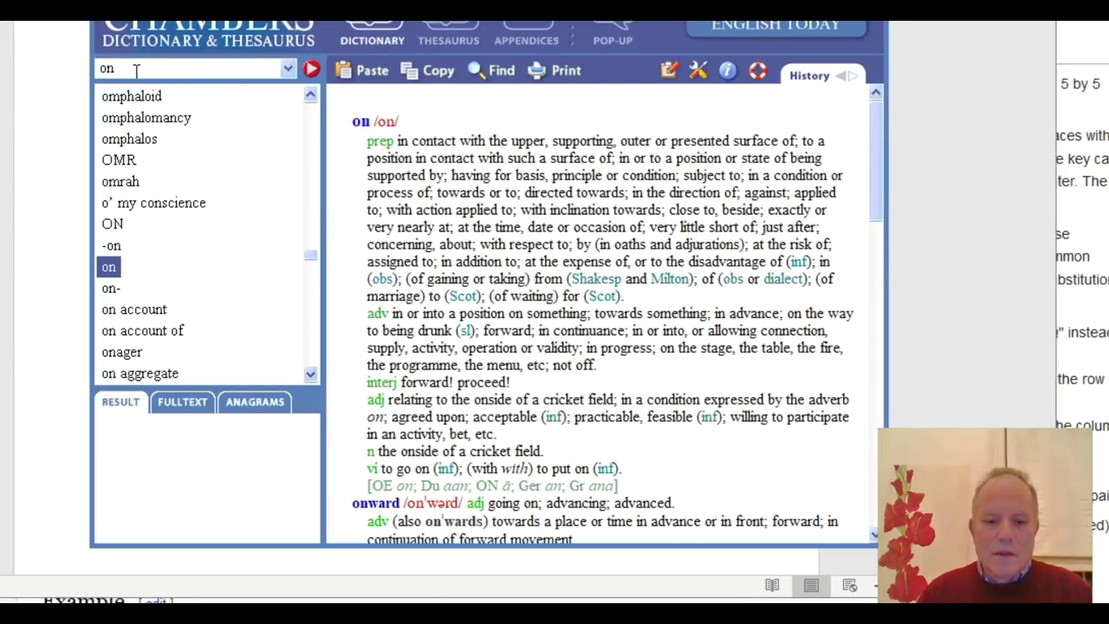
pyautogui.write('e')
pyautogui.click(116, 261)
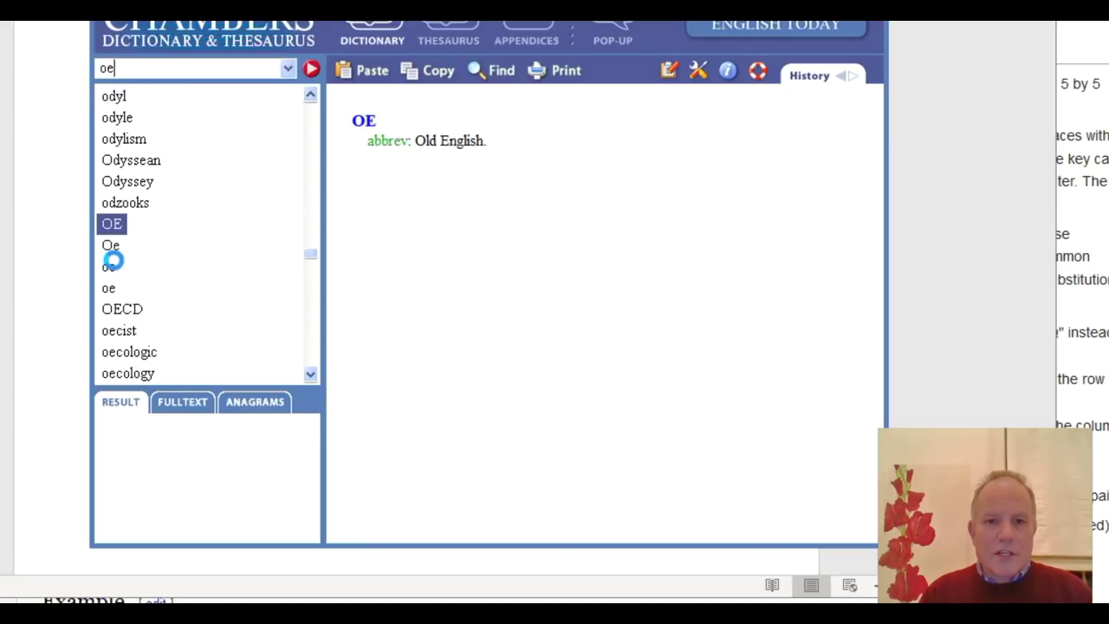
pyautogui.click(110, 287)
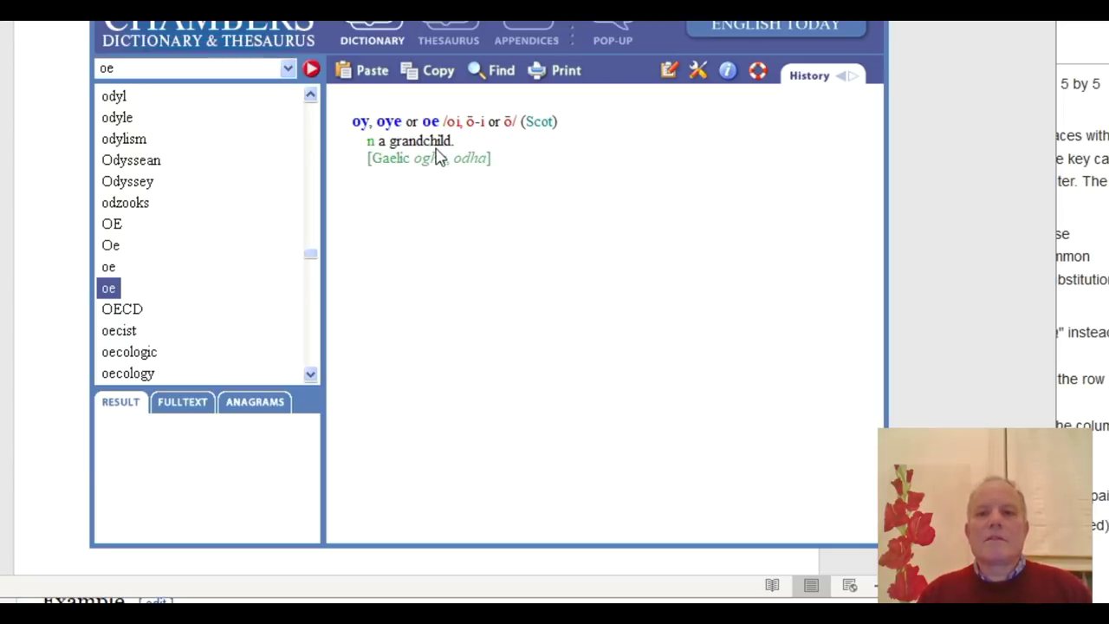
pyautogui.click(67, 267)
# - Enter OBOE after the third clue and push it out to a tab stop
pyautogui.click(91, 265)
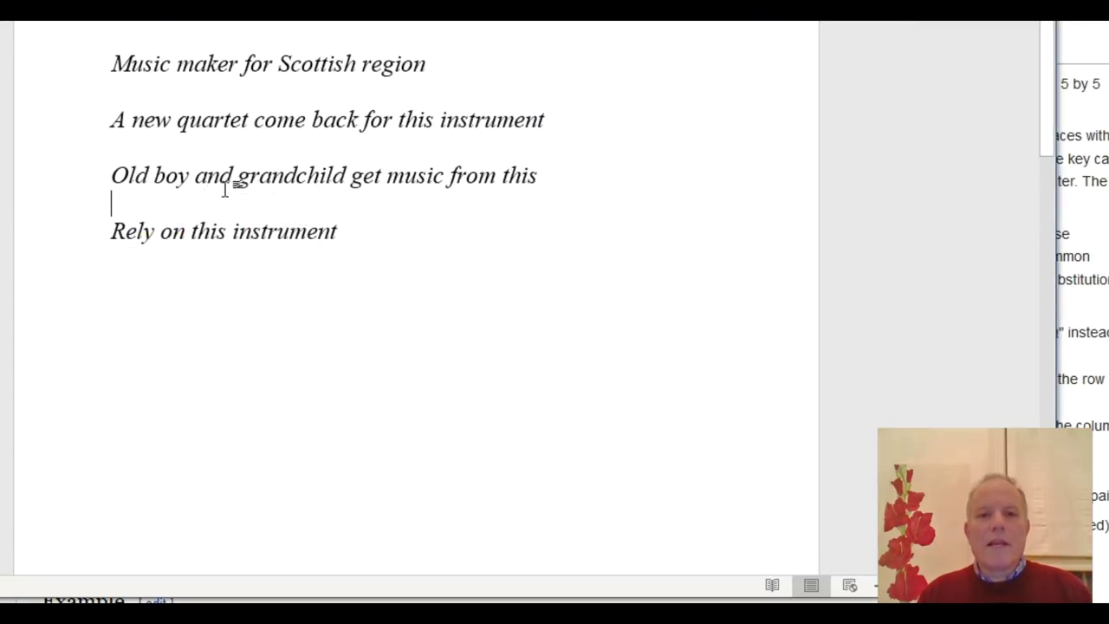
pyautogui.click(587, 171)
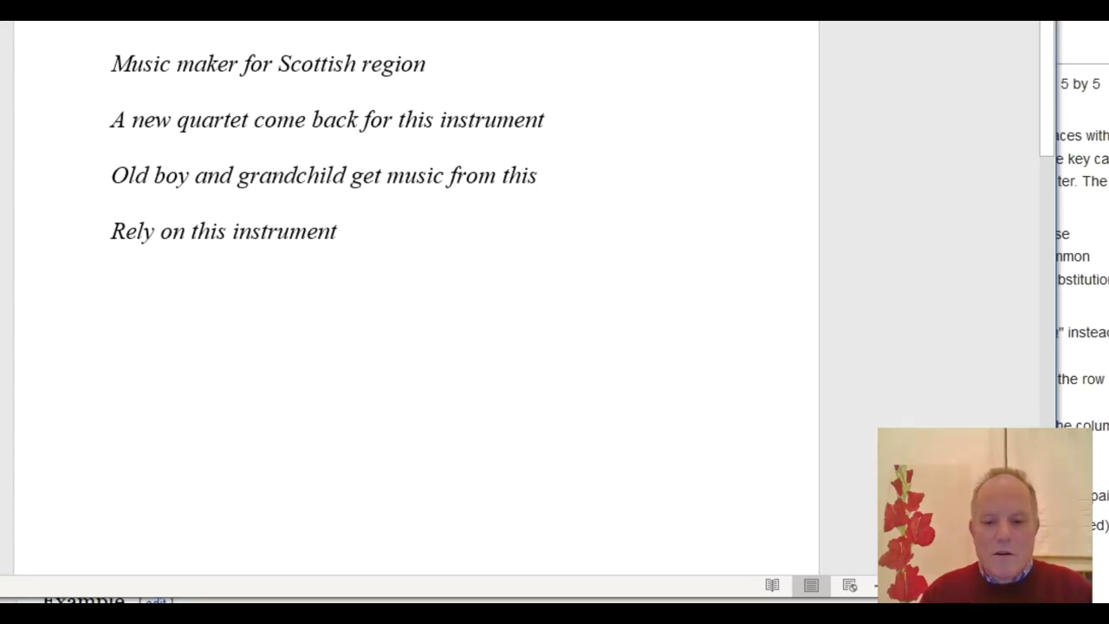
pyautogui.write('OB')
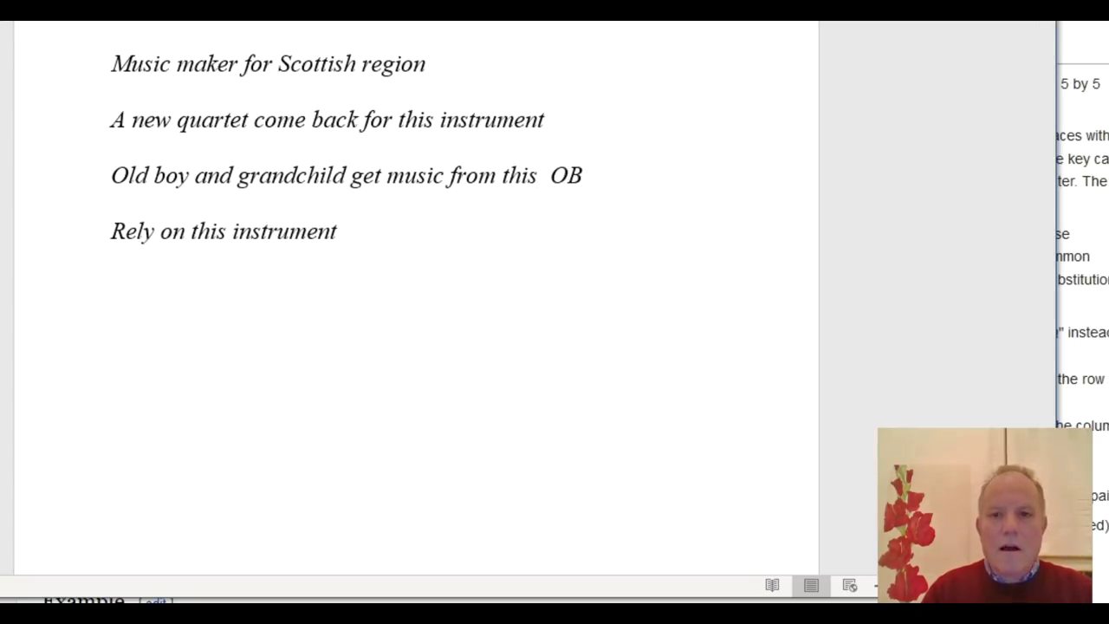
pyautogui.write('OE')
pyautogui.press('Left')
pyautogui.press('Left')
pyautogui.press('Left')
pyautogui.press('Left')
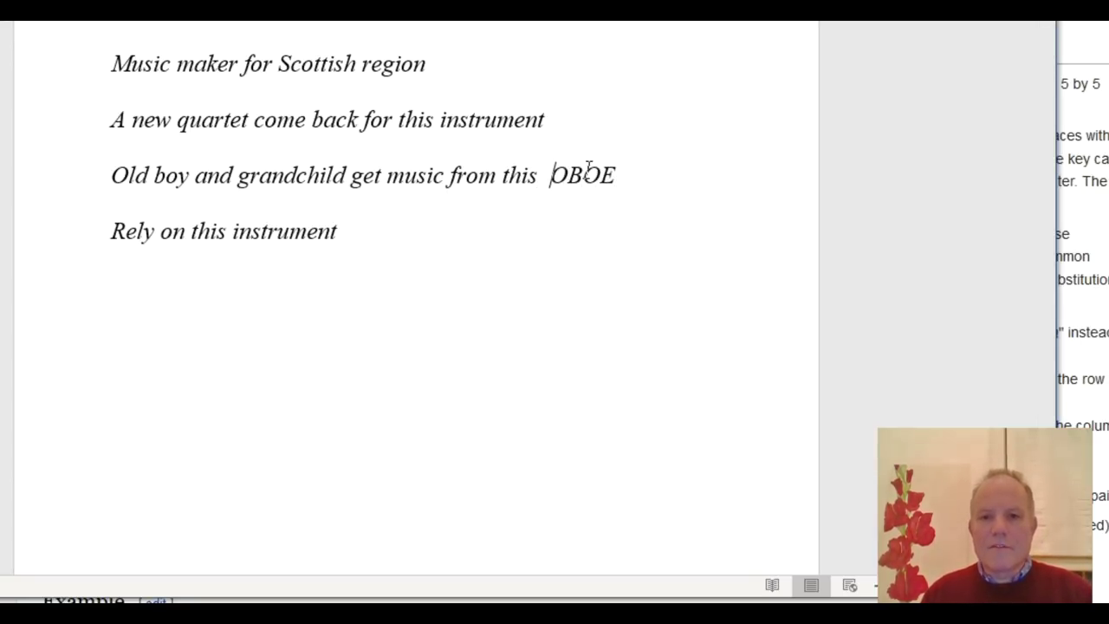
pyautogui.press('Tab')
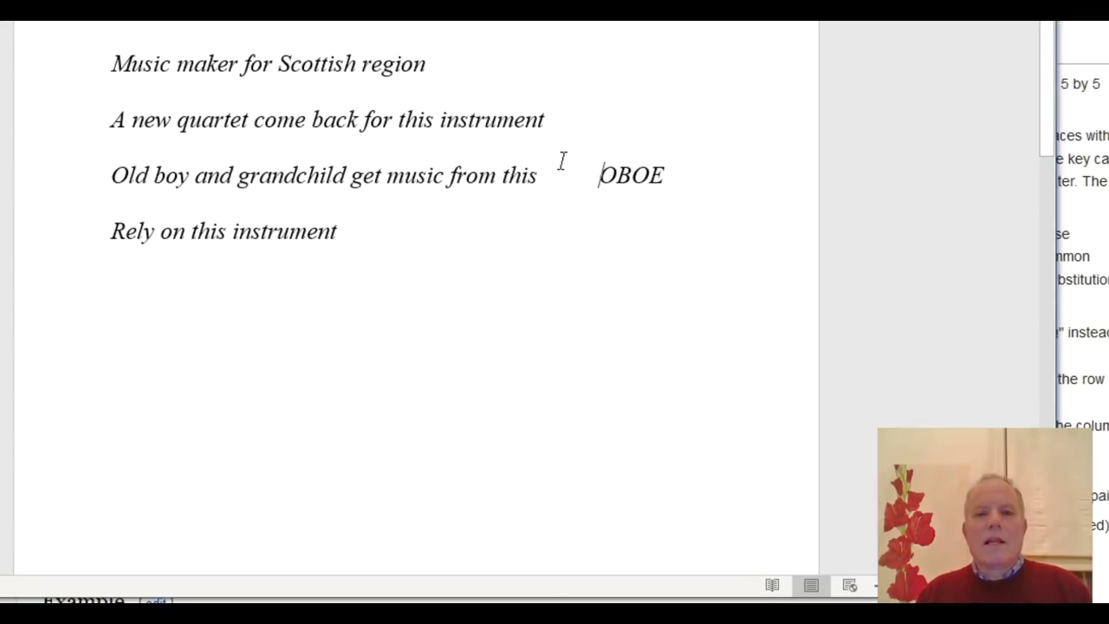
# - Enter FIFE after the first clue, tabbed to line up with OBOE
pyautogui.click(522, 64)
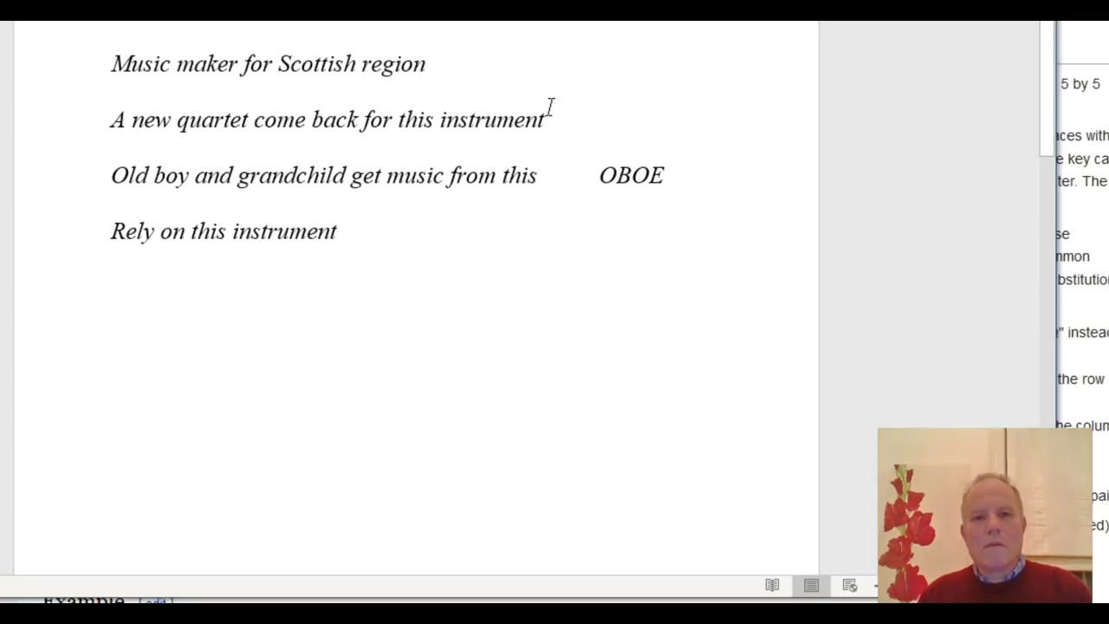
pyautogui.press('Tab')
pyautogui.press('Tab')
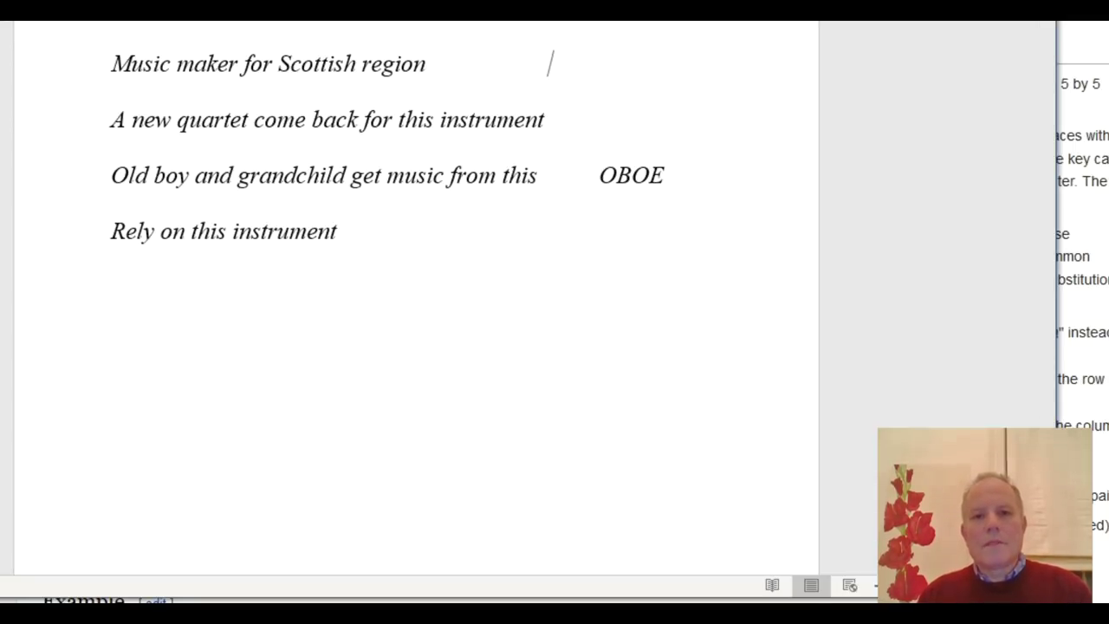
pyautogui.press('Tab')
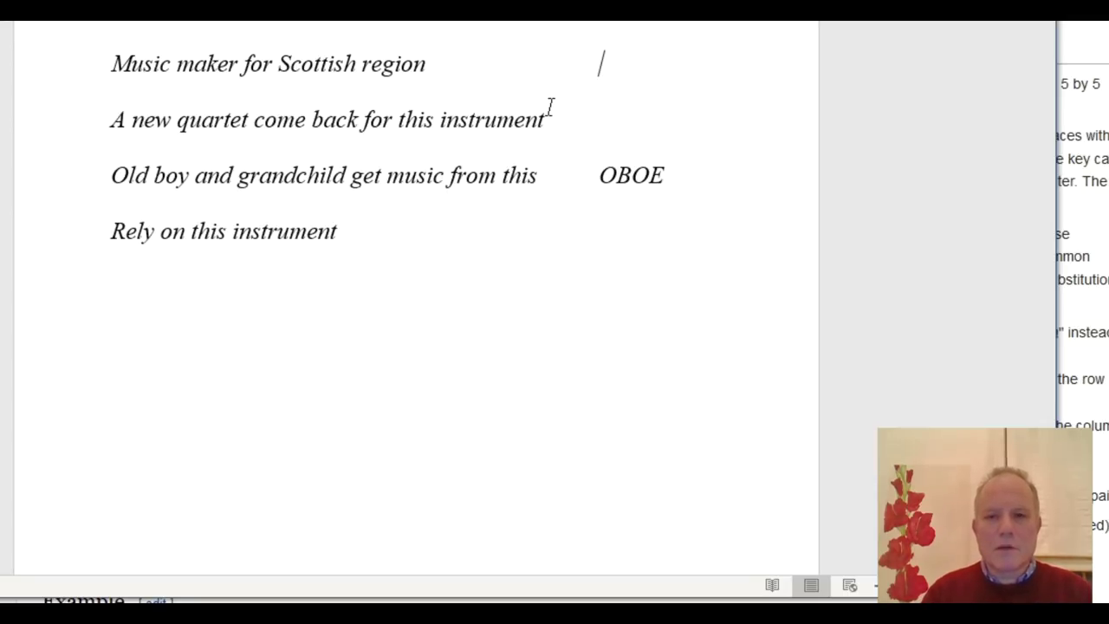
pyautogui.write('FIFE')
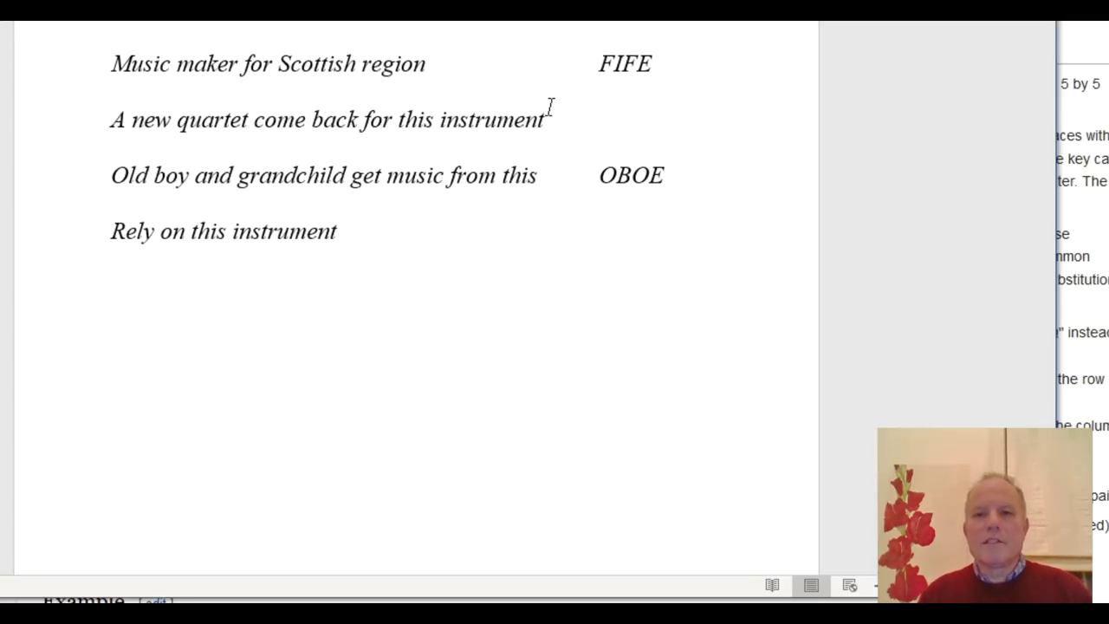
# - Tab the fourth clue's line out to the answer column, then switch back to the dictionary
pyautogui.click(601, 126)
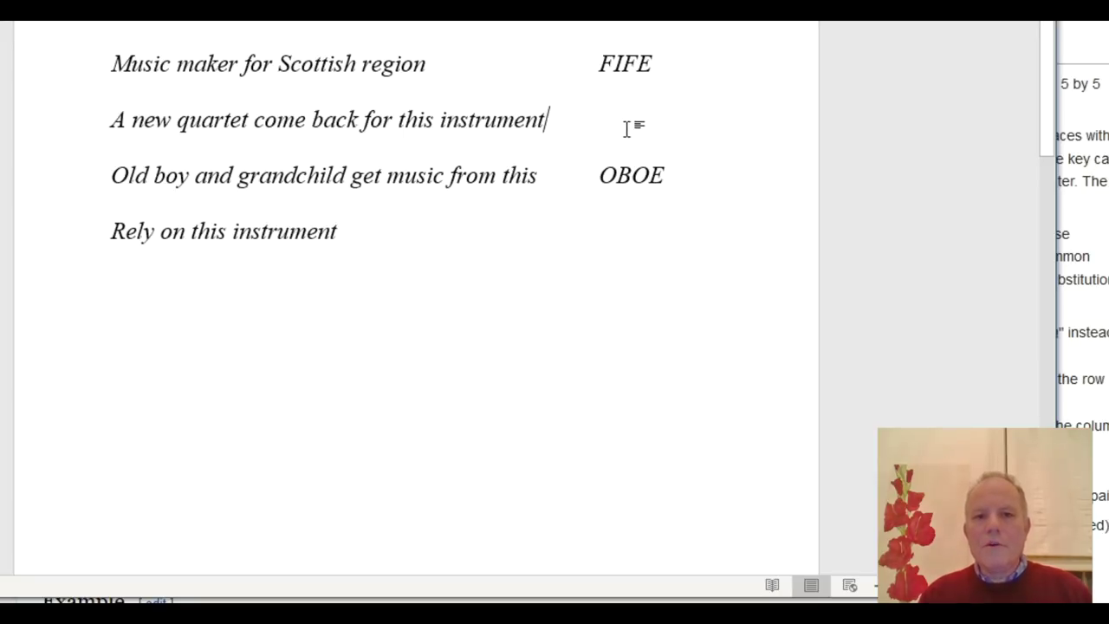
pyautogui.click(589, 248)
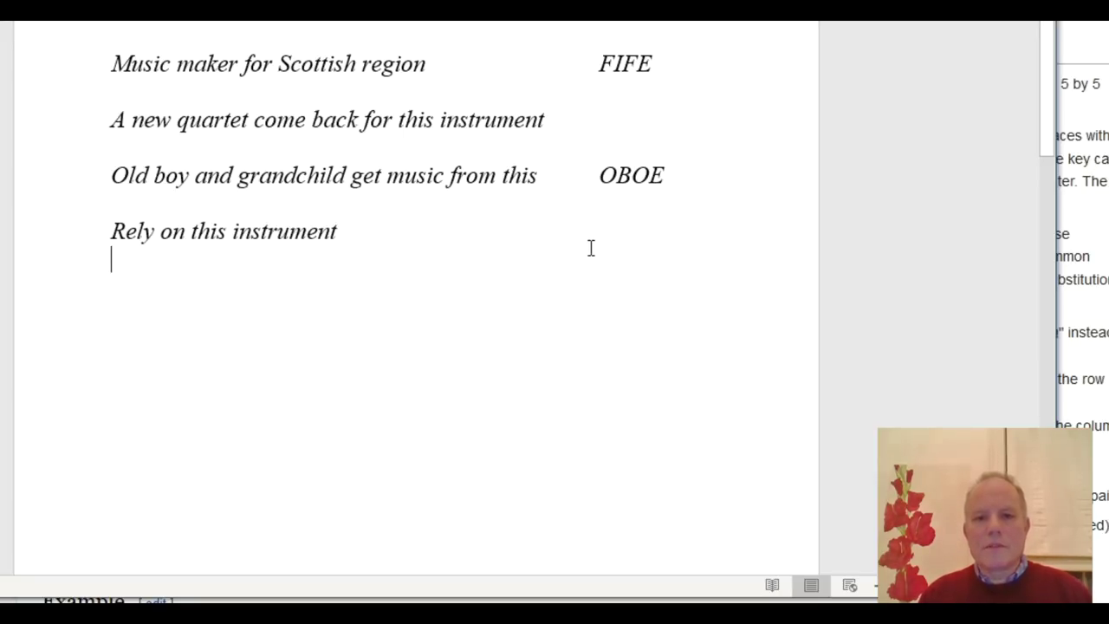
pyautogui.press('Tab')
pyautogui.press('Tab')
pyautogui.press('Tab')
pyautogui.press('Tab')
pyautogui.press('Tab')
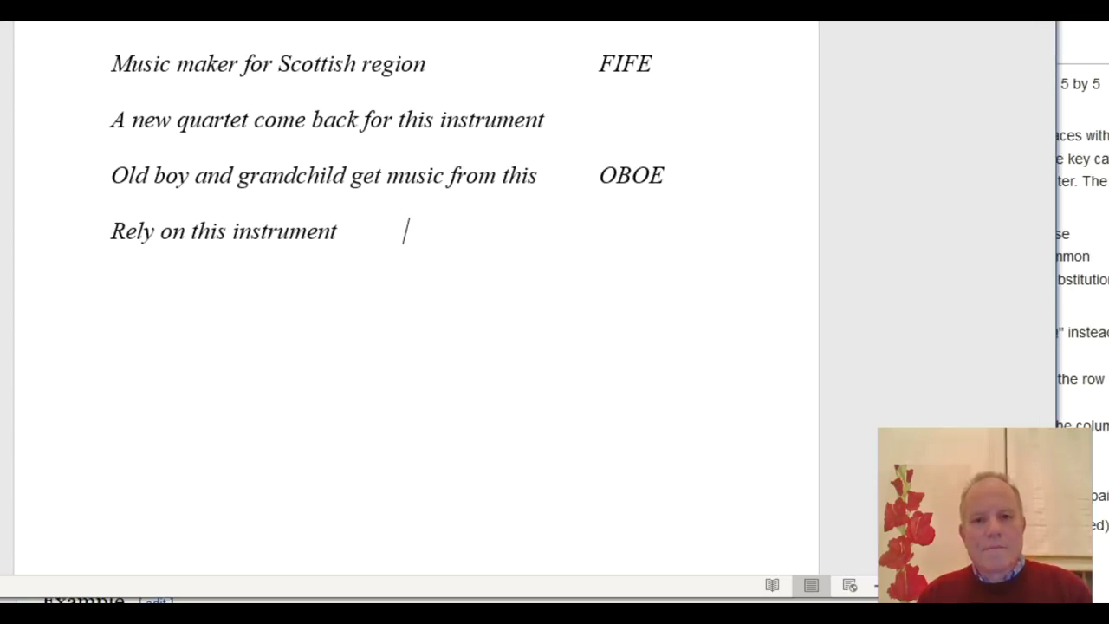
pyautogui.press('Tab')
pyautogui.press('Tab')
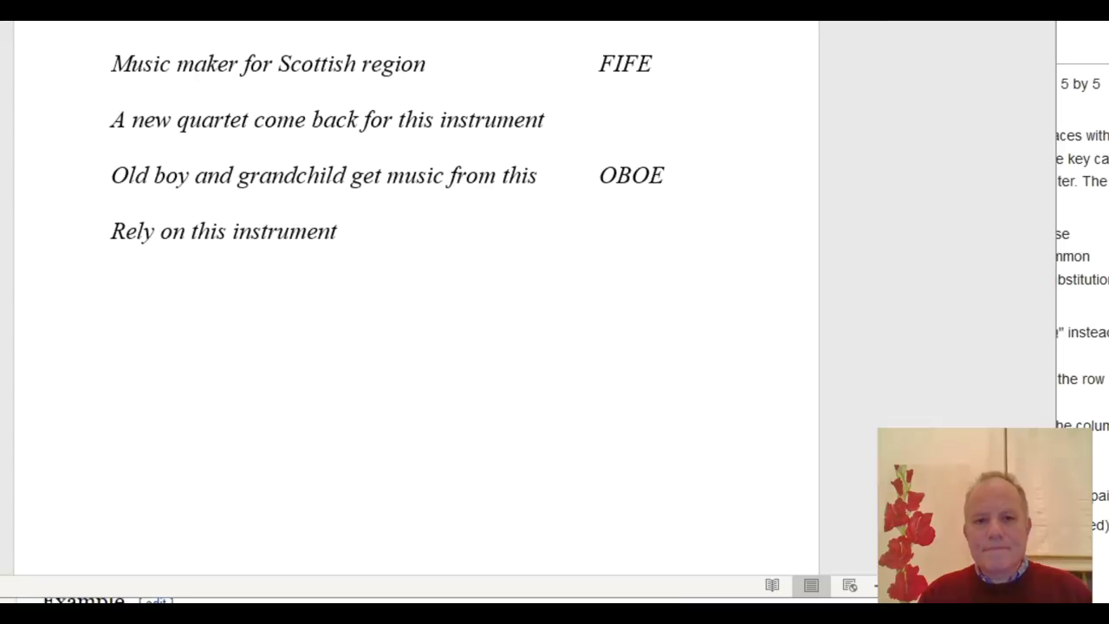
pyautogui.hotkey('alt', 'Tab')
# - Look up 'on' in Chambers and highlight its '(sl)' sense of being on the way to drunk
pyautogui.press('BackSpace')
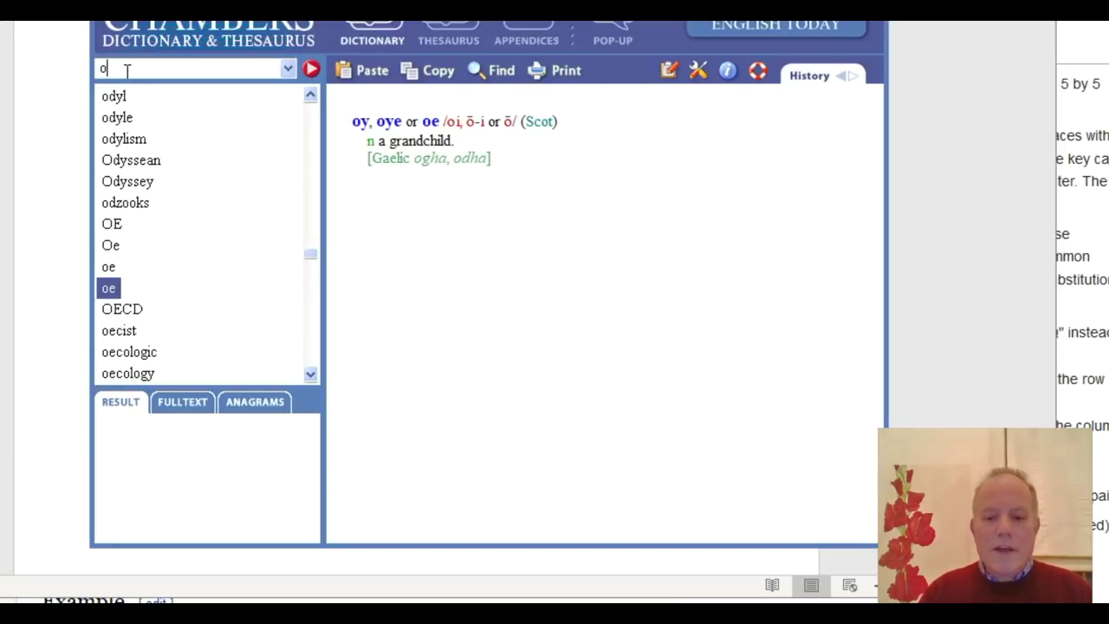
pyautogui.write('n')
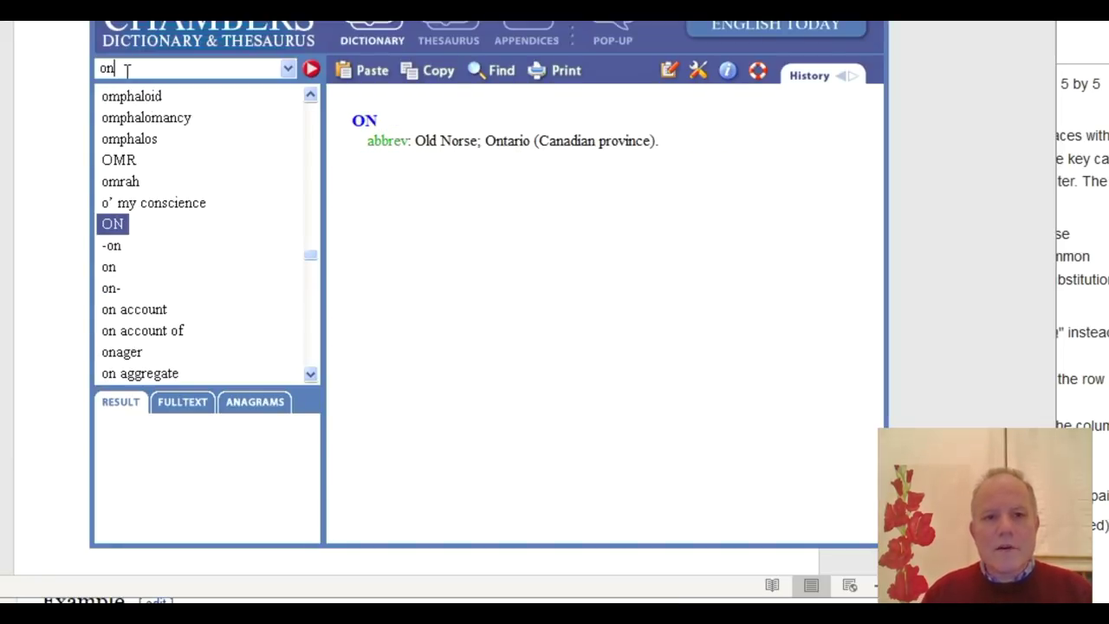
pyautogui.click(109, 268)
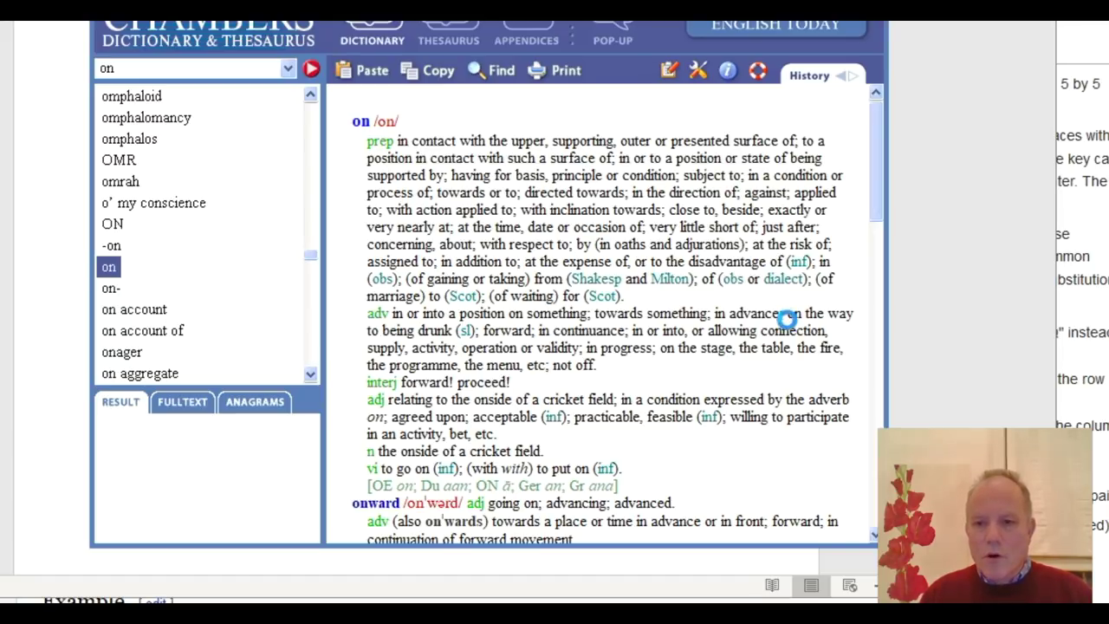
pyautogui.moveTo(786, 314); pyautogui.dragTo(778, 339)
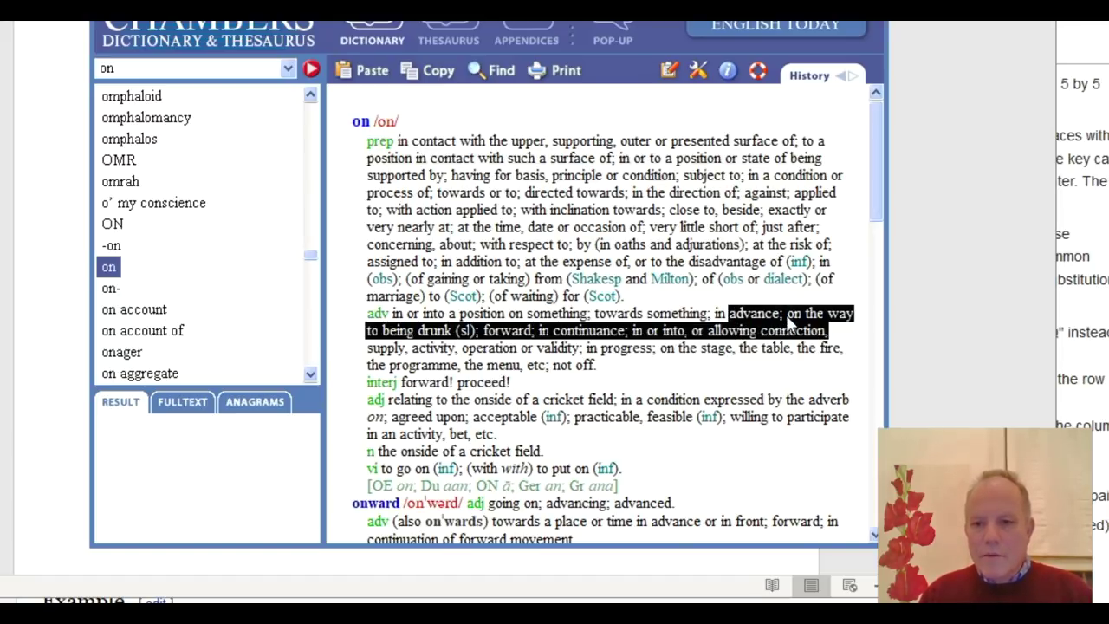
pyautogui.doubleClick(790, 313)
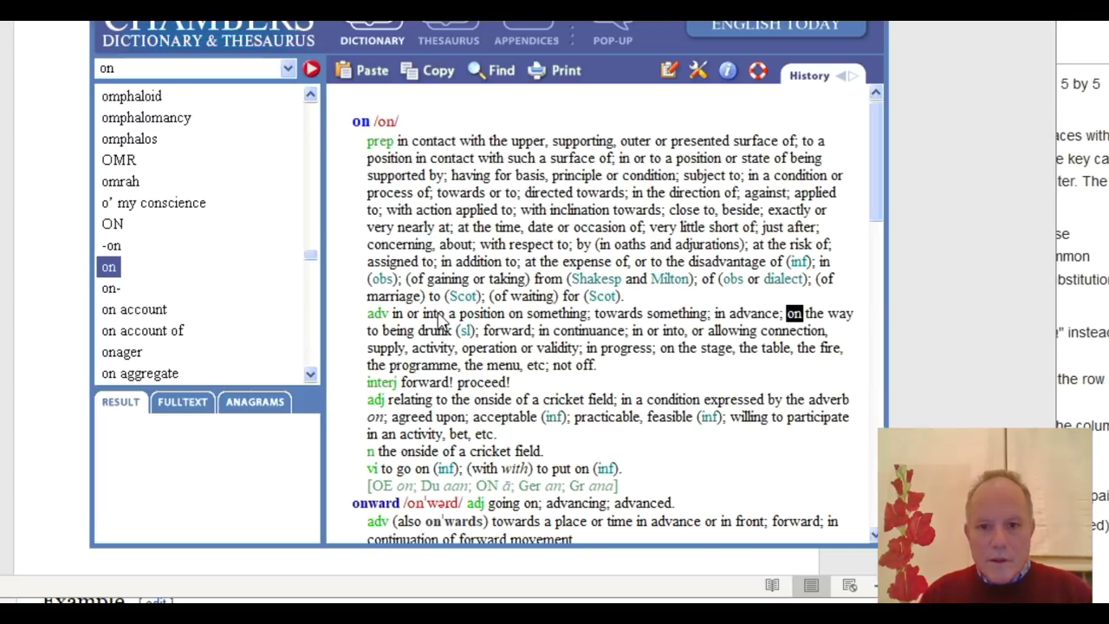
pyautogui.click(469, 334)
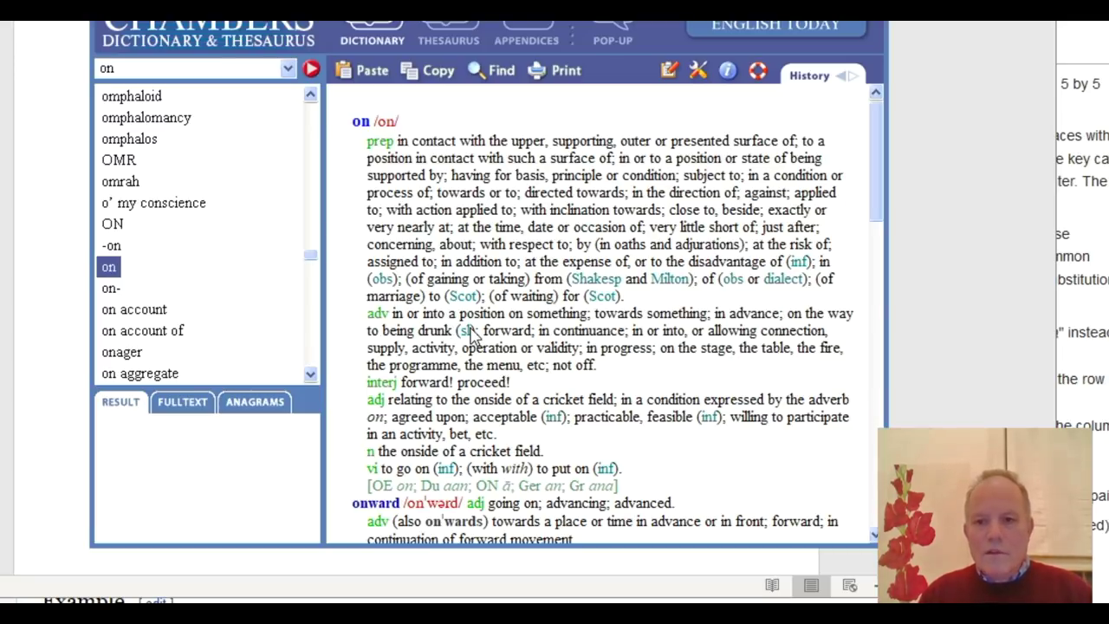
pyautogui.doubleClick(794, 313)
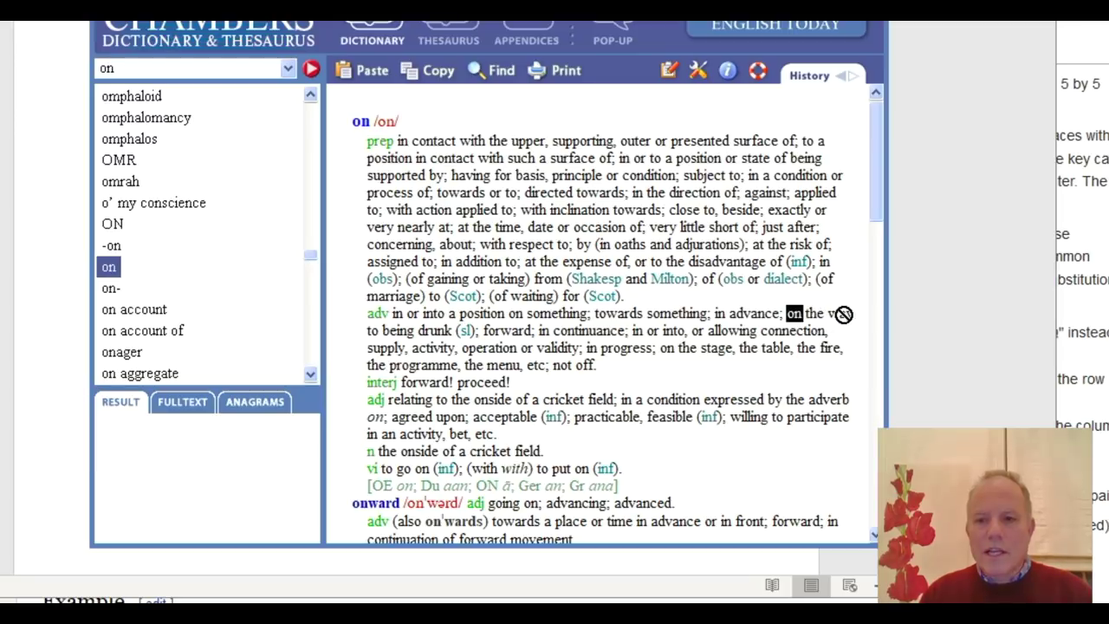
pyautogui.doubleClick(458, 331)
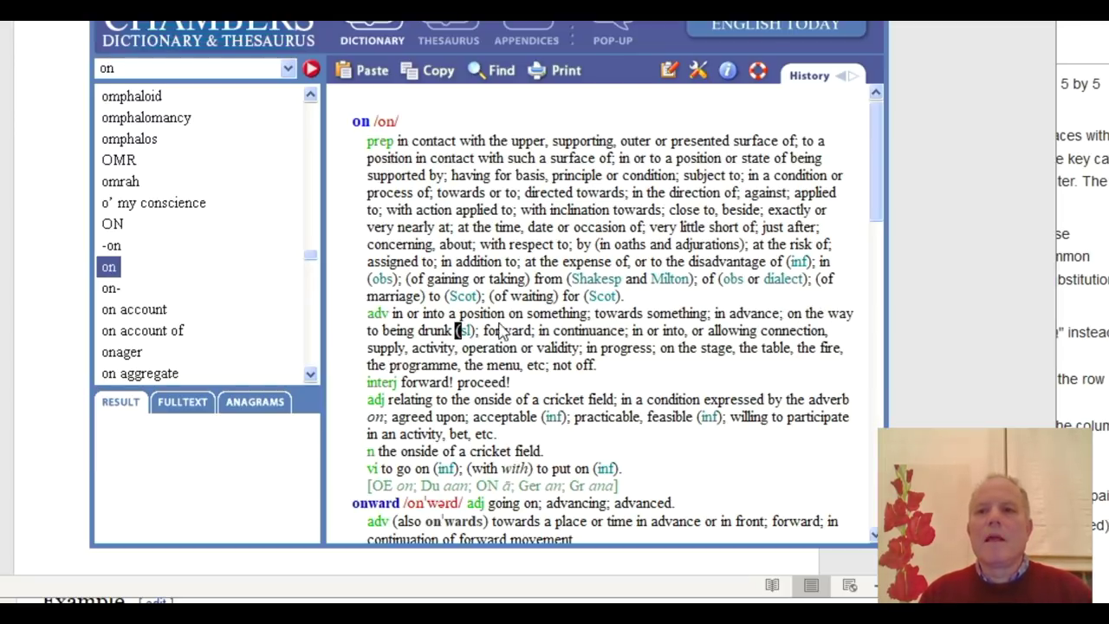
pyautogui.click(925, 224)
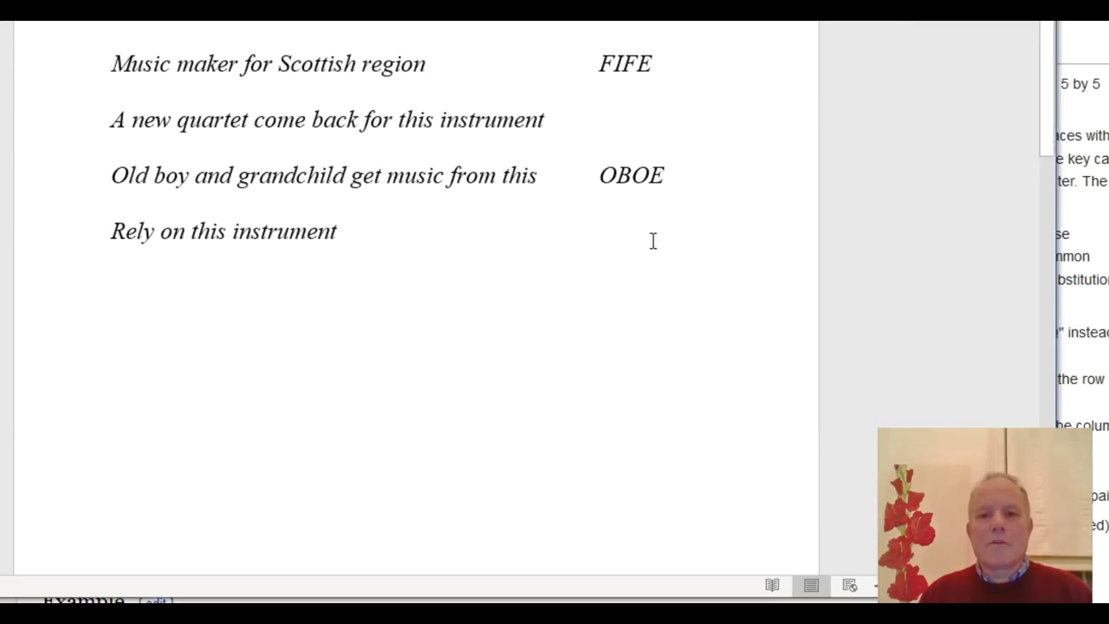
# - Type LYRE beside 'Rely on this instrument' and VINA for the quartet clue
pyautogui.click(582, 234)
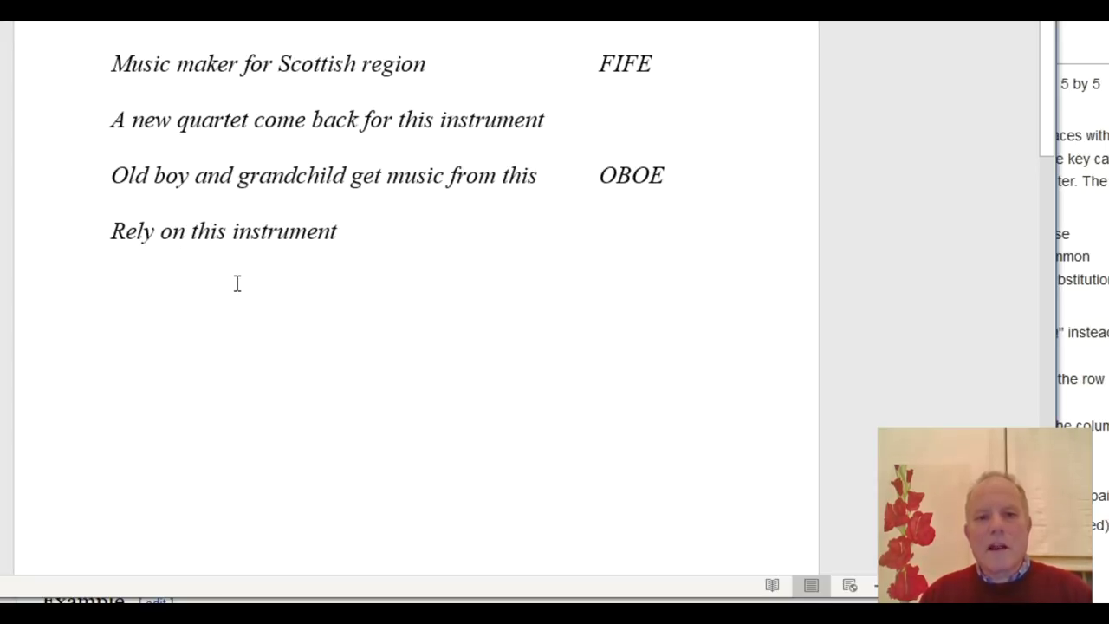
pyautogui.write('LYRE')
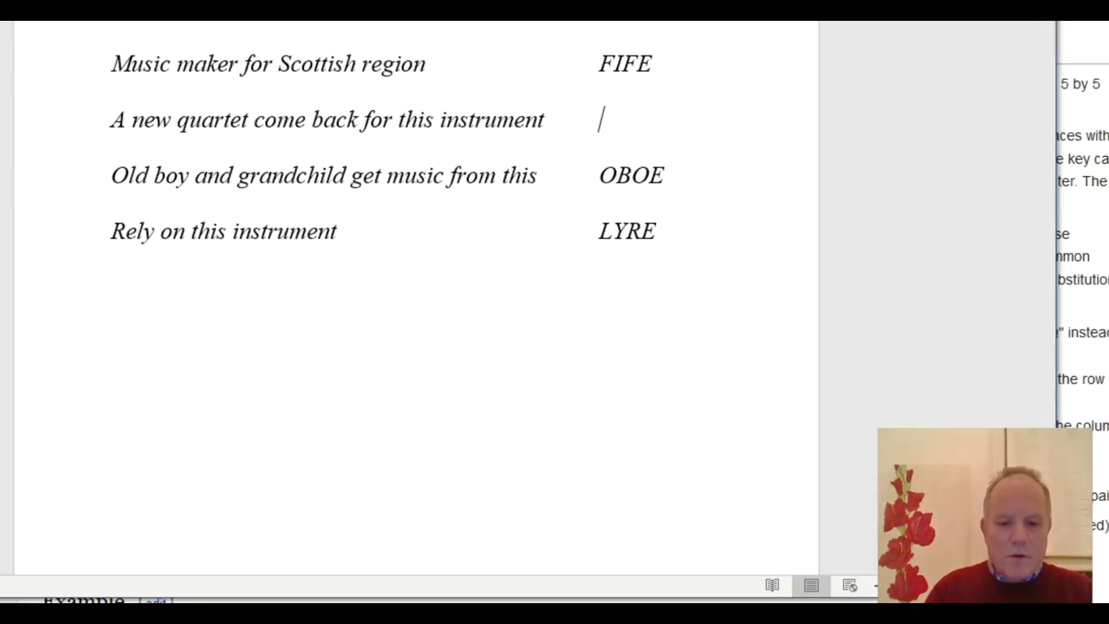
pyautogui.write('VINA')
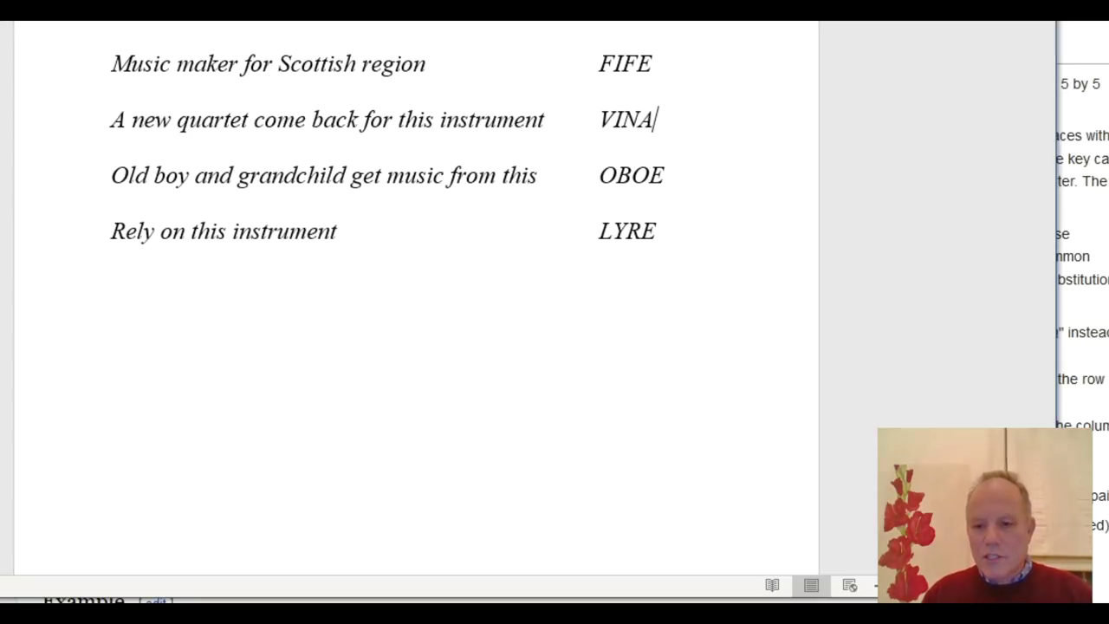
pyautogui.hotkey('alt', 'Tab')
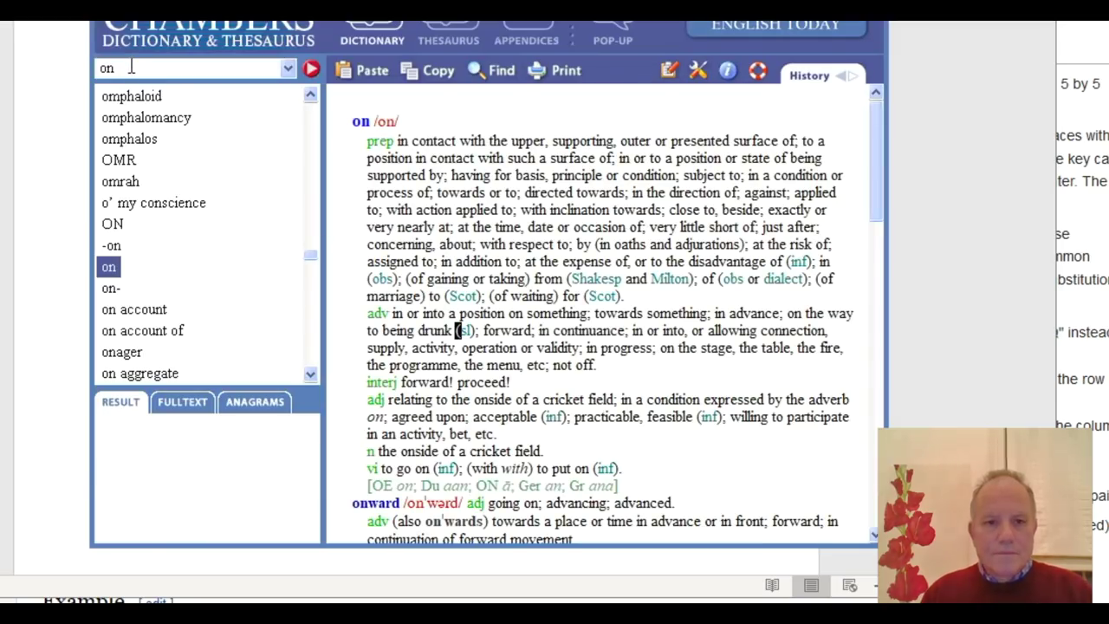
# - Search Chambers for 'vina', an Indian stringed instrument, then return to the Word clue list
pyautogui.moveTo(130, 68); pyautogui.dragTo(73, 76)
pyautogui.write('vina')
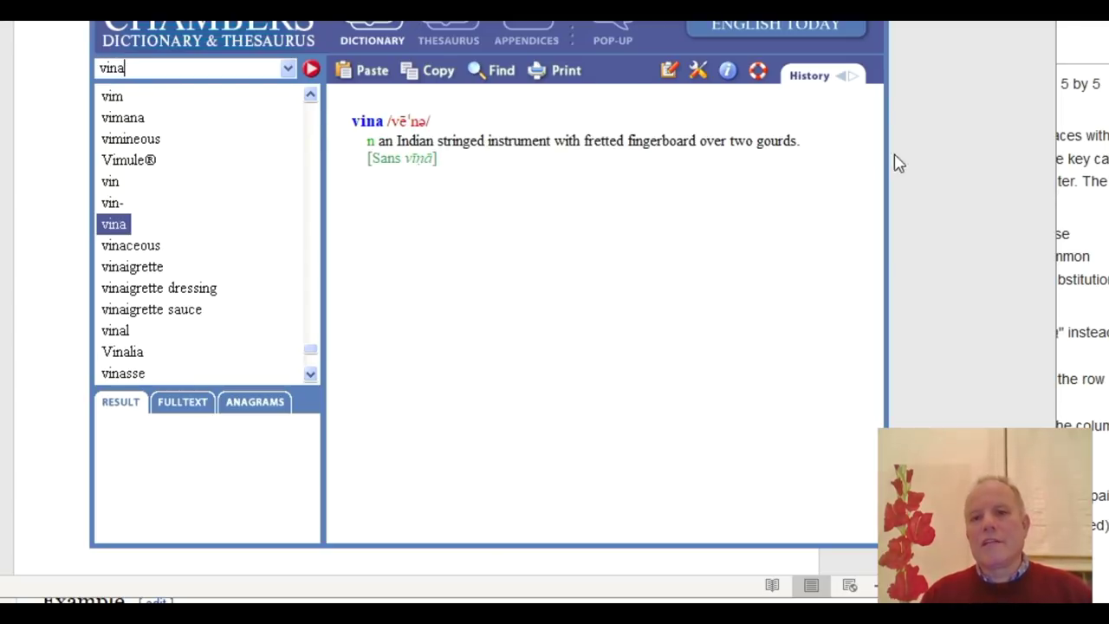
pyautogui.click(942, 173)
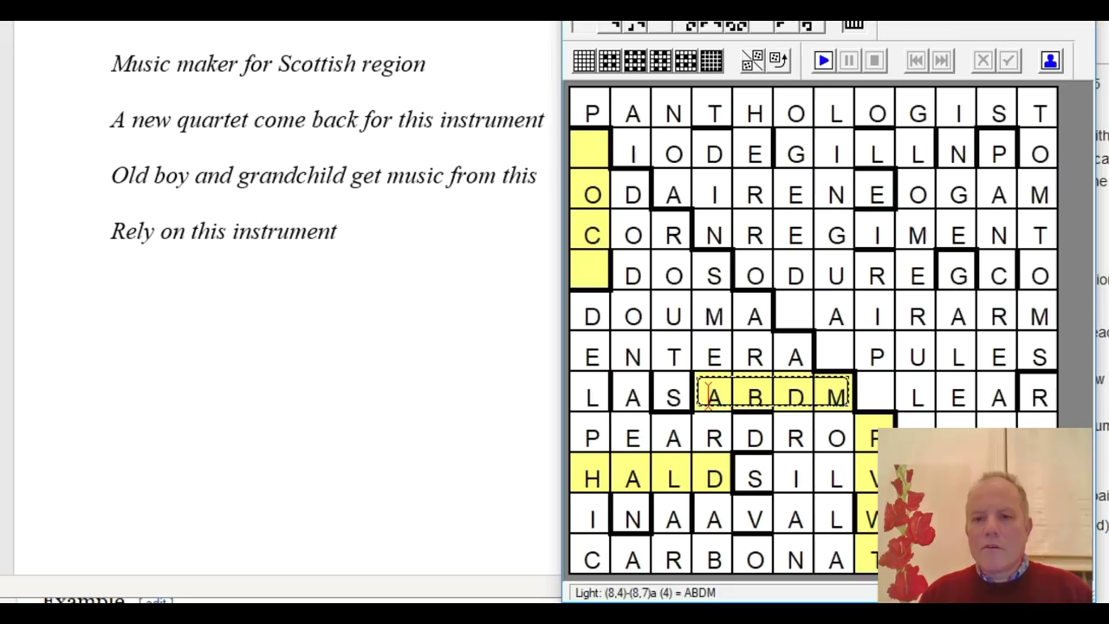
# - View the Qxw grid with ABDM selected, then select the empty lines below the Word clues
pyautogui.hotkey('alt', 'Tab')
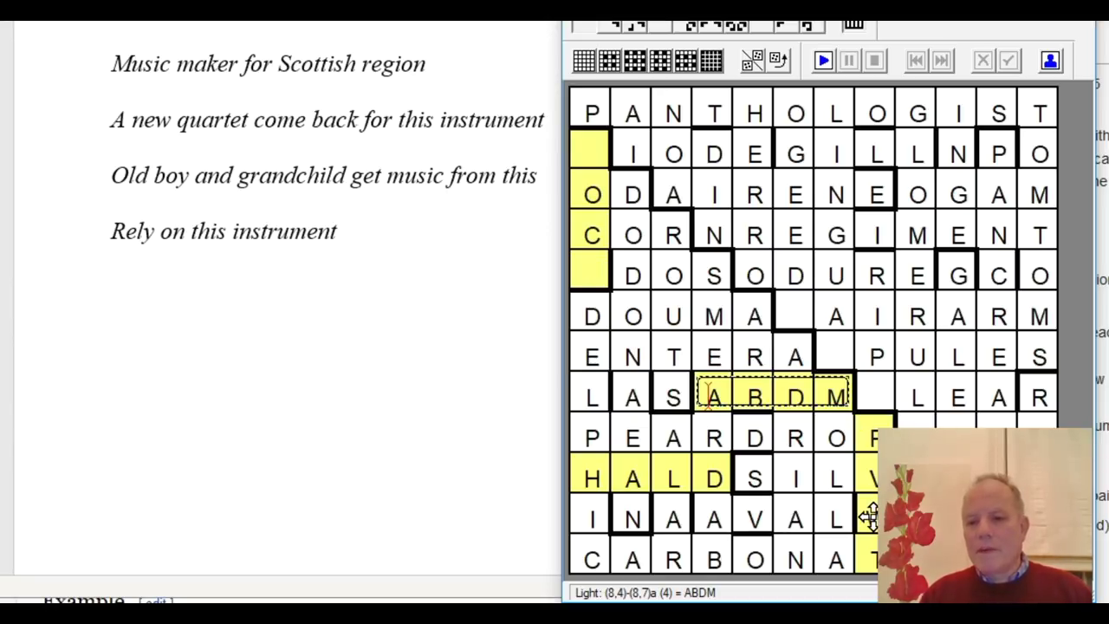
pyautogui.click(500, 377)
pyautogui.moveTo(137, 275); pyautogui.dragTo(139, 494)
# - Paste the Courier mappings (FI FE --> AB DM, etc.) below the clues, then reopen the sb_premable document
pyautogui.write('FI FE  -->AB DM\tVI NA  -->HA LD OB OE  -->*O C*\tLY RE  -->PV WT')
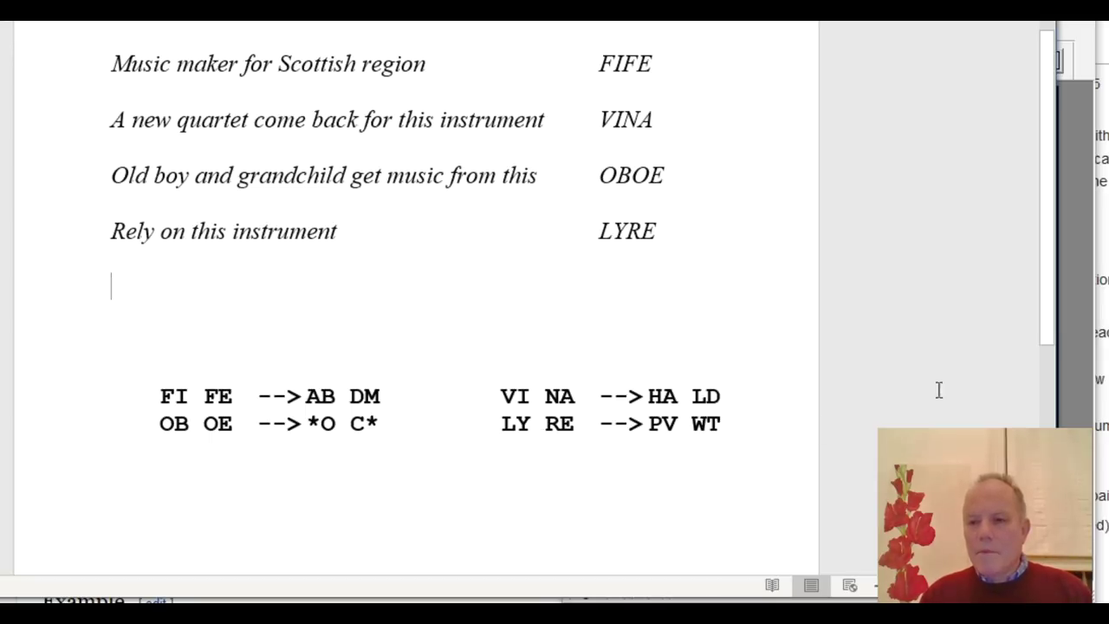
pyautogui.moveTo(1048, 332); pyautogui.dragTo(1045, 423)
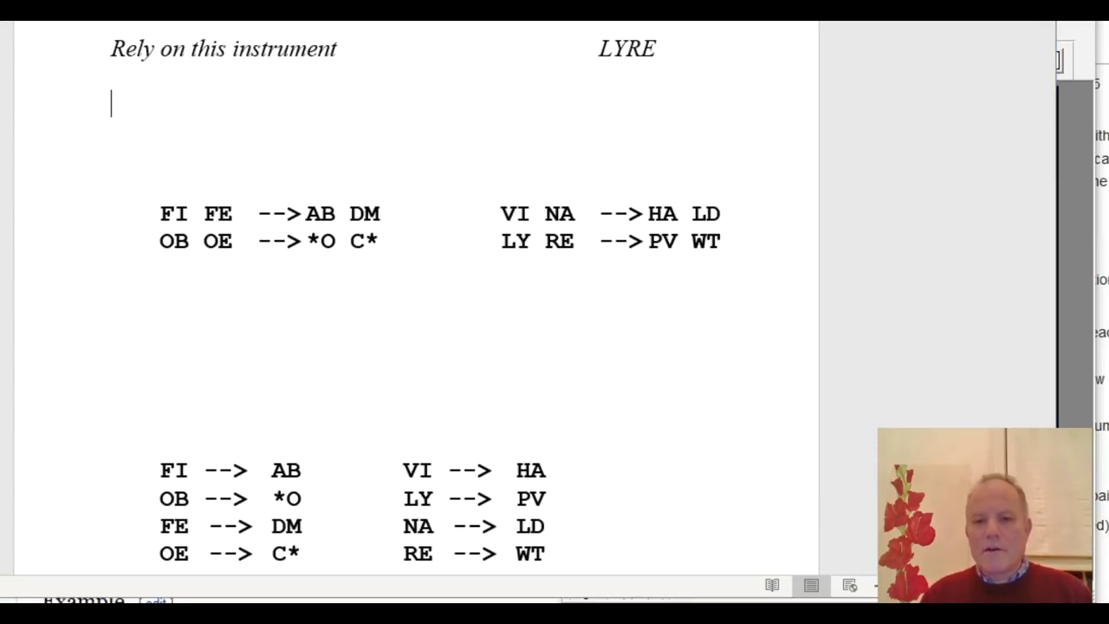
pyautogui.hotkey('alt', 'Tab')
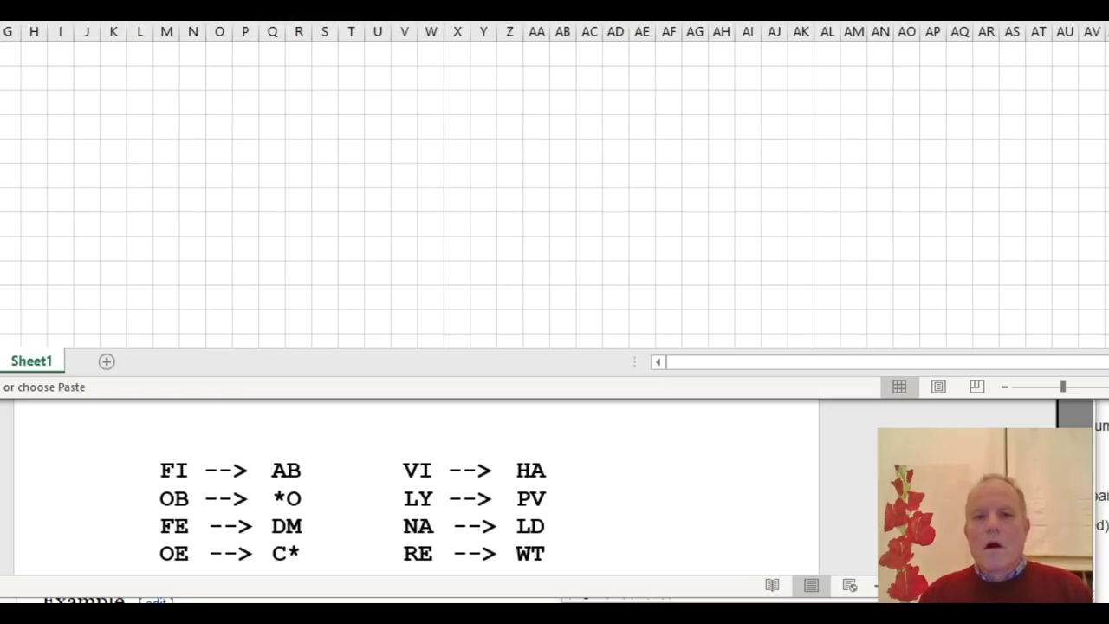
pyautogui.click(220, 148)
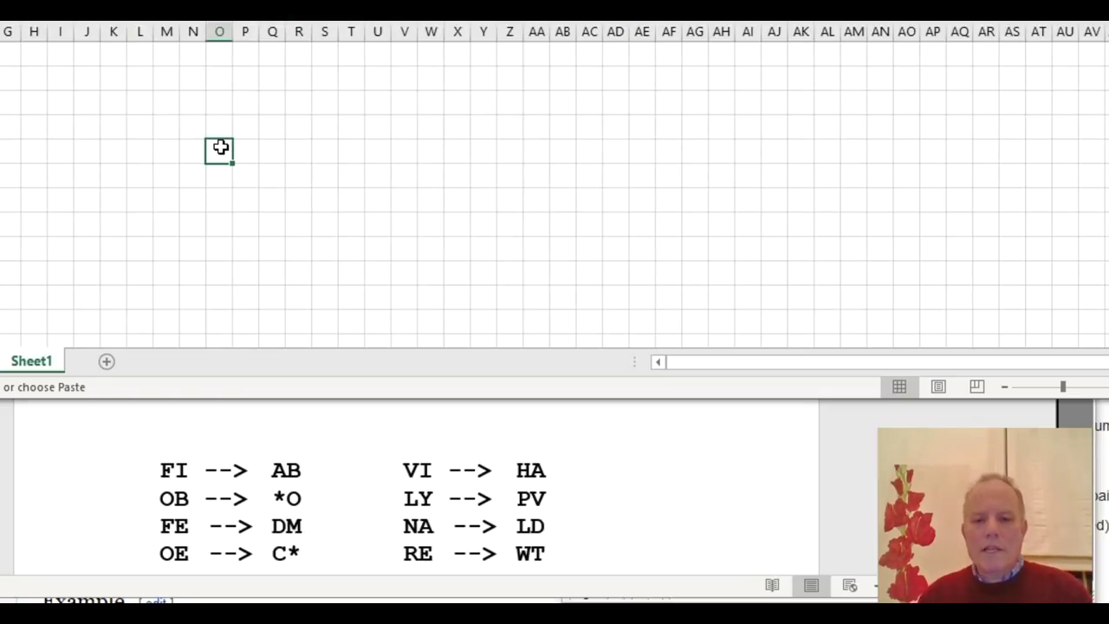
pyautogui.click(507, 614)
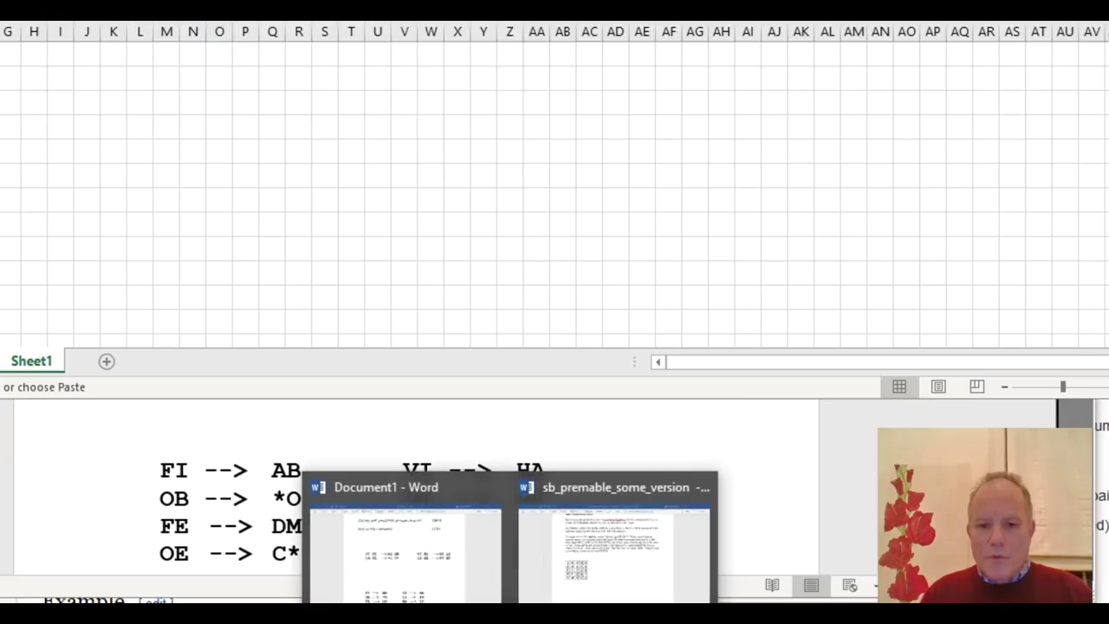
pyautogui.click(616, 541)
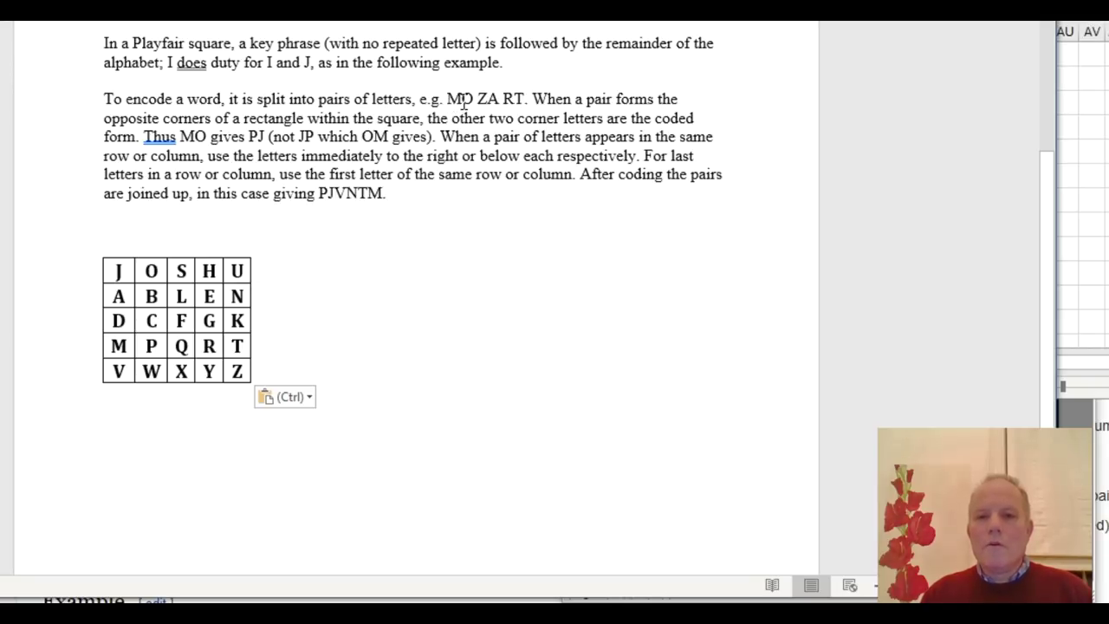
pyautogui.moveTo(464, 99); pyautogui.dragTo(476, 105)
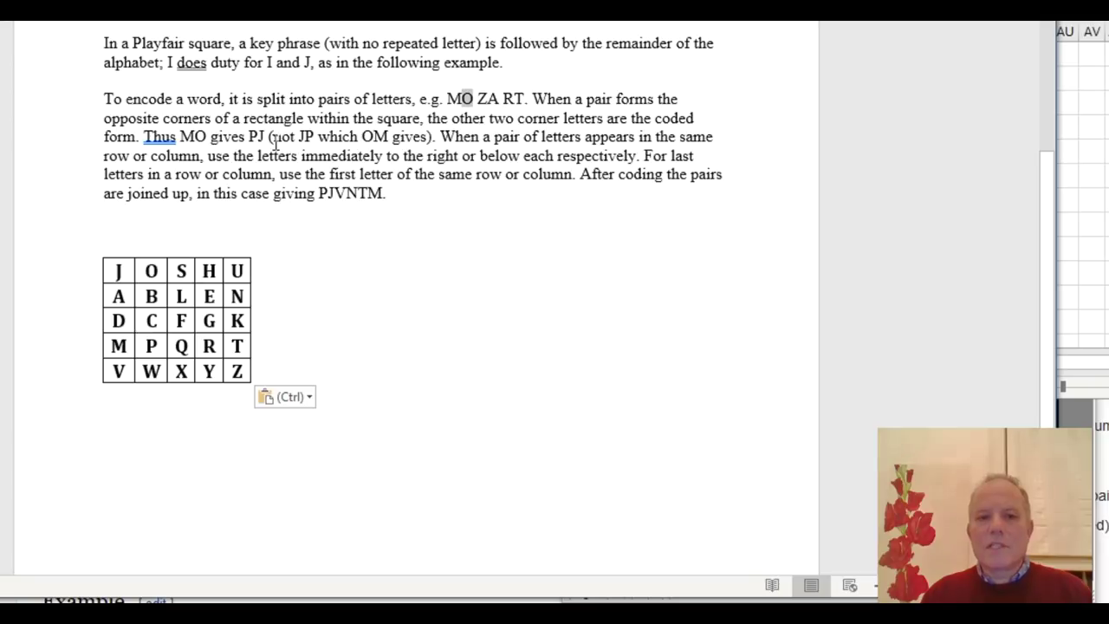
pyautogui.moveTo(257, 137); pyautogui.dragTo(265, 137)
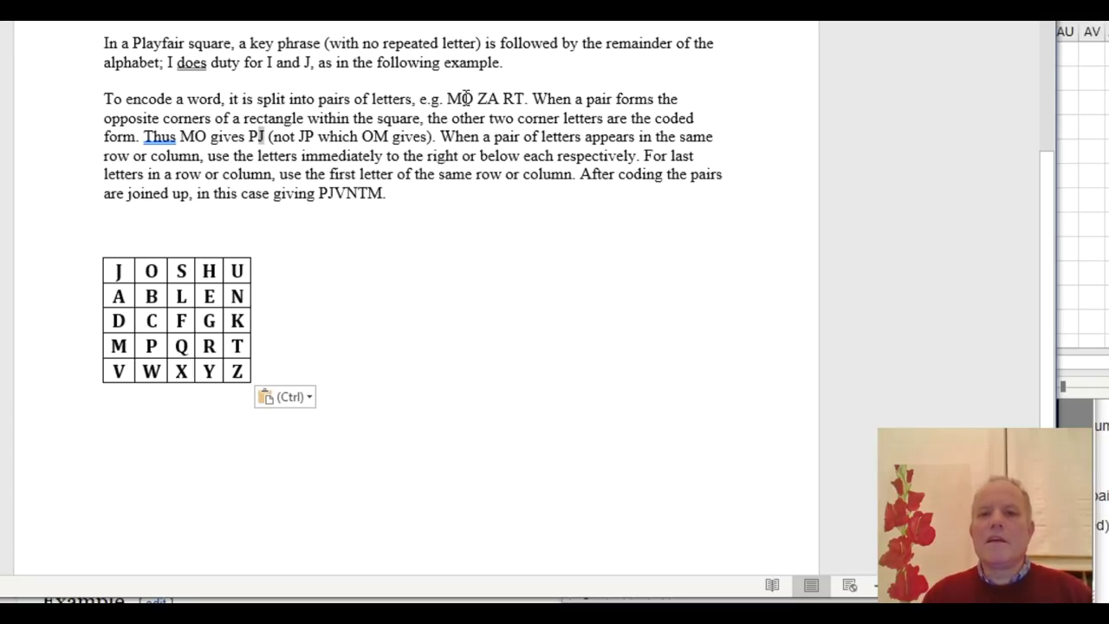
# - Highlight the example pairs ZA and MO in the Word Playfair explanation
pyautogui.doubleClick(488, 99)
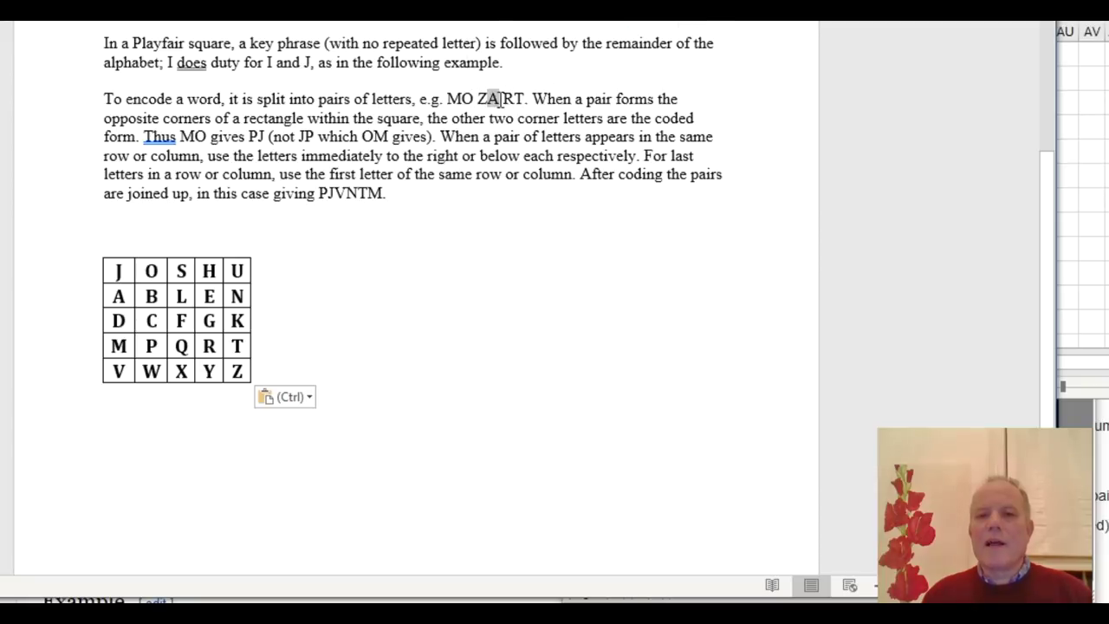
pyautogui.doubleClick(462, 99)
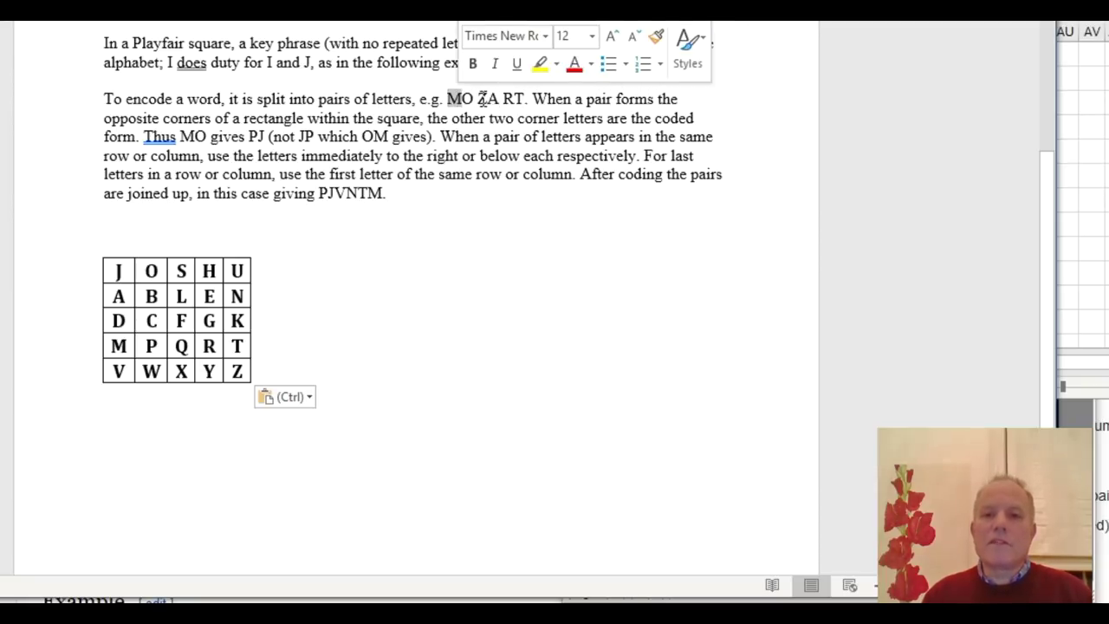
pyautogui.doubleClick(482, 98)
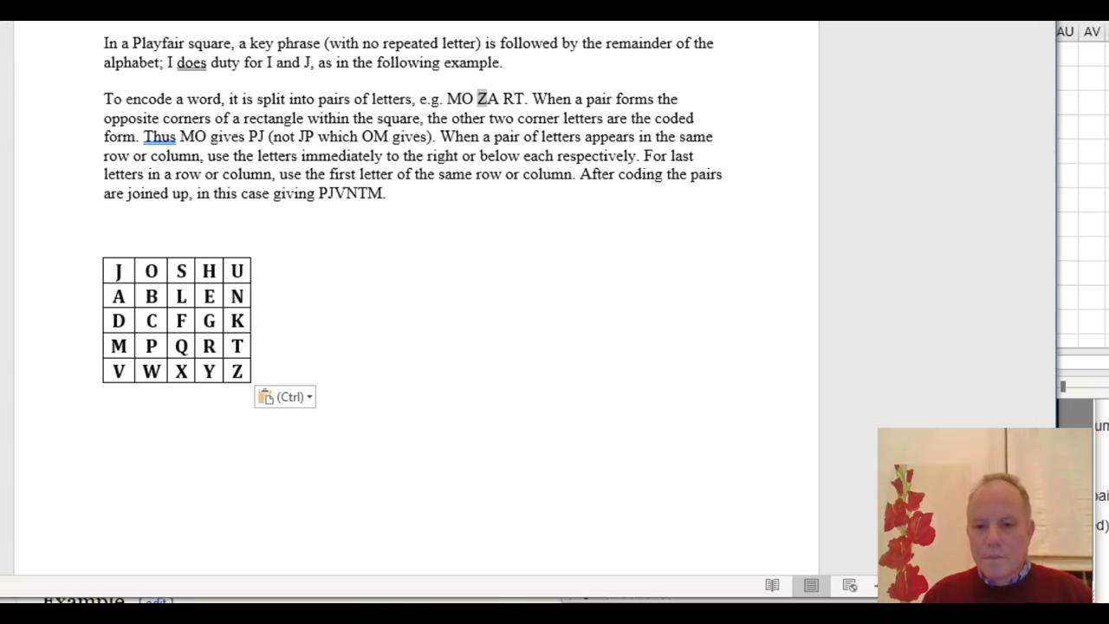
pyautogui.moveTo(509, 615)
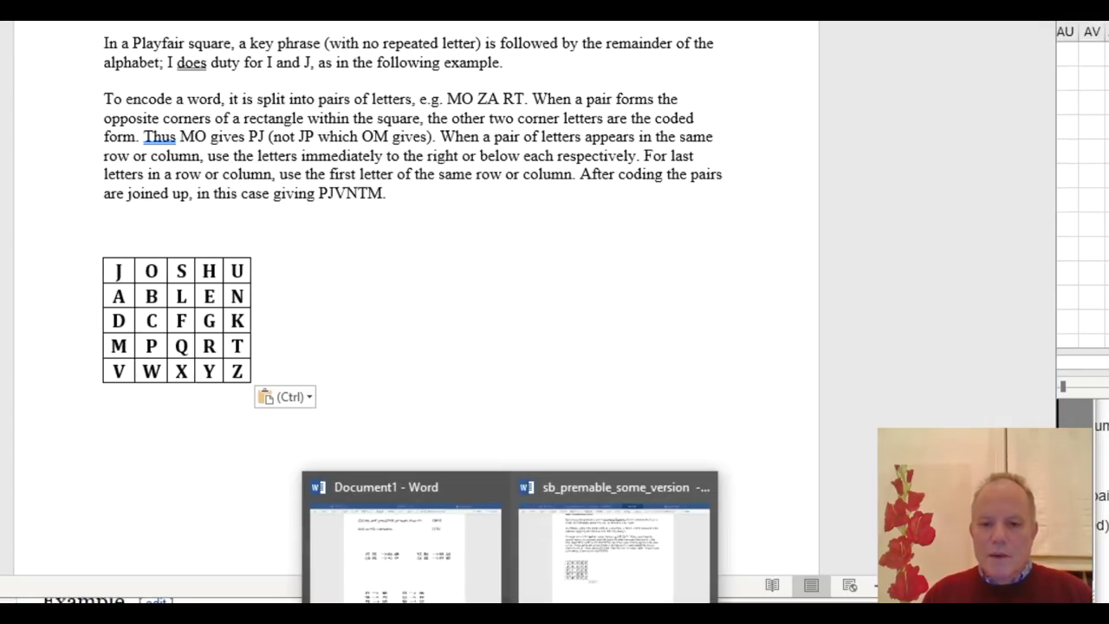
# - View the eight letter-pair mappings in Word, then bring the Excel sheet back to the front
pyautogui.click(455, 596)
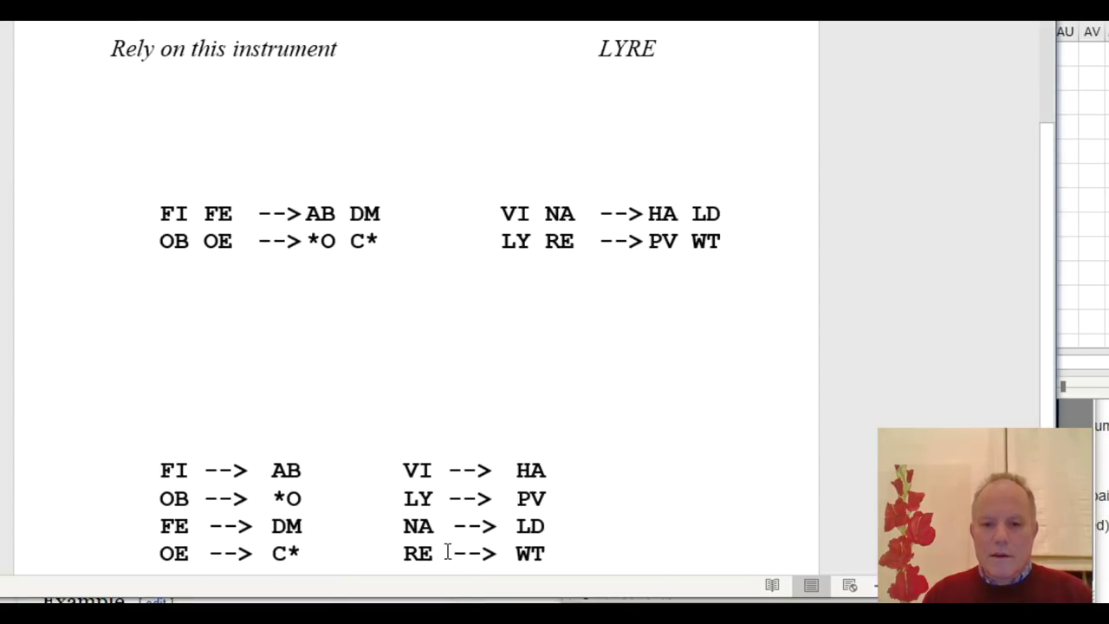
pyautogui.hotkey('alt', 'Tab')
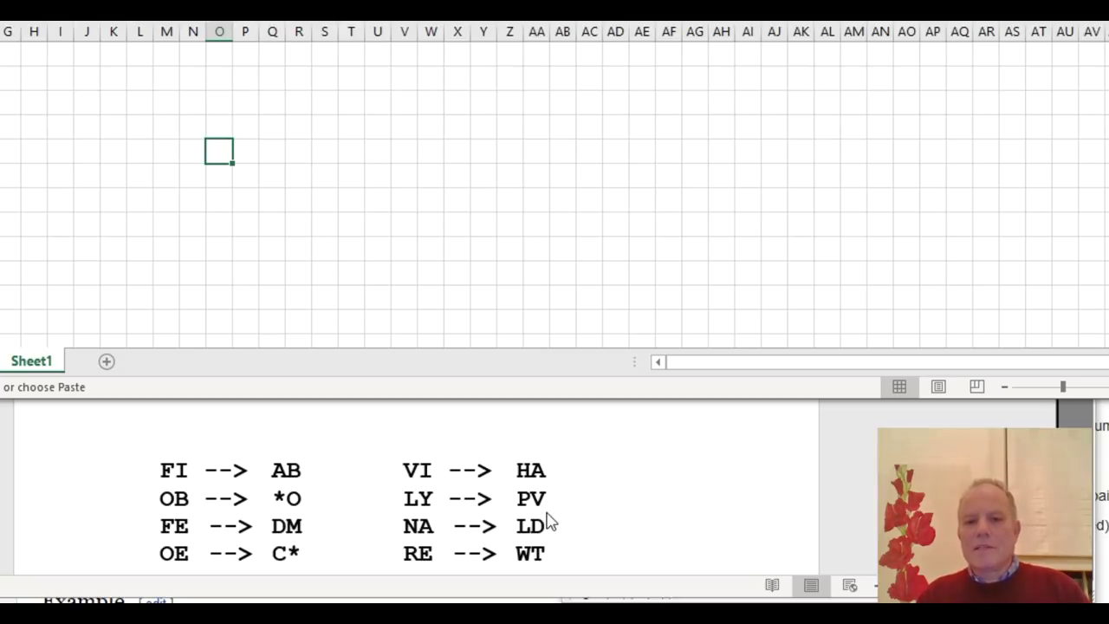
# - Enter L and P on one row, with V and Y two rows below, as rectangle corners
pyautogui.click(321, 180)
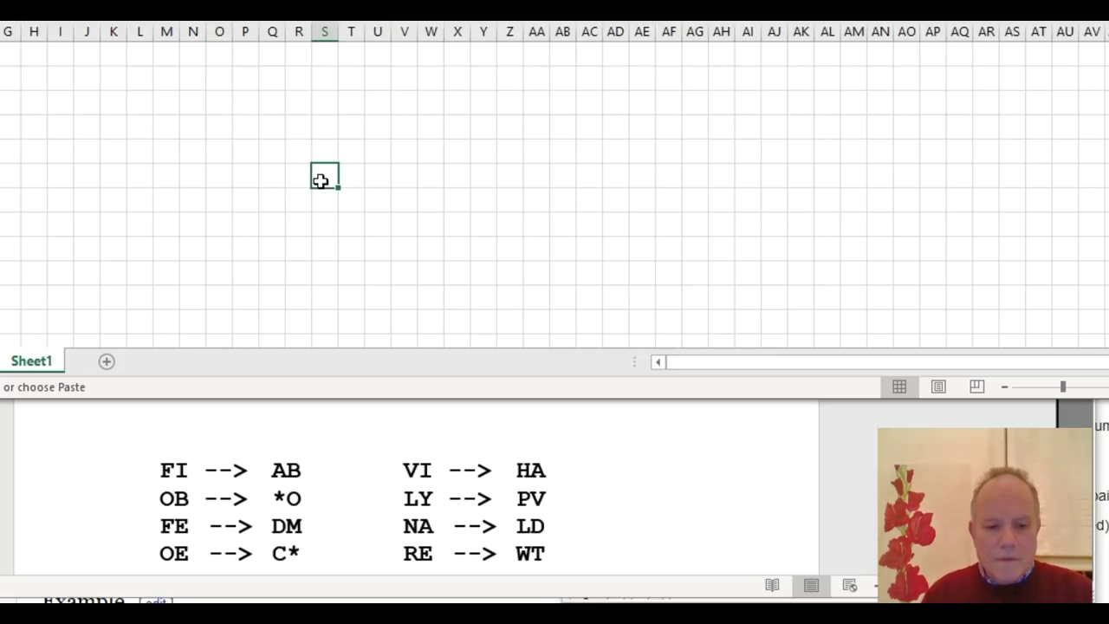
pyautogui.write('L')
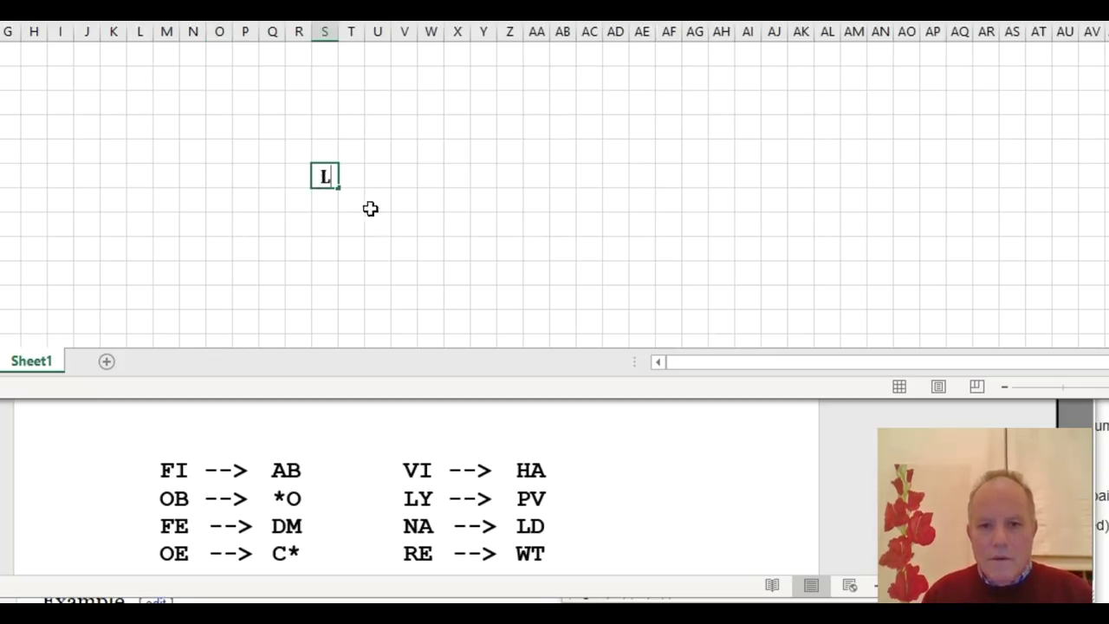
pyautogui.click(398, 224)
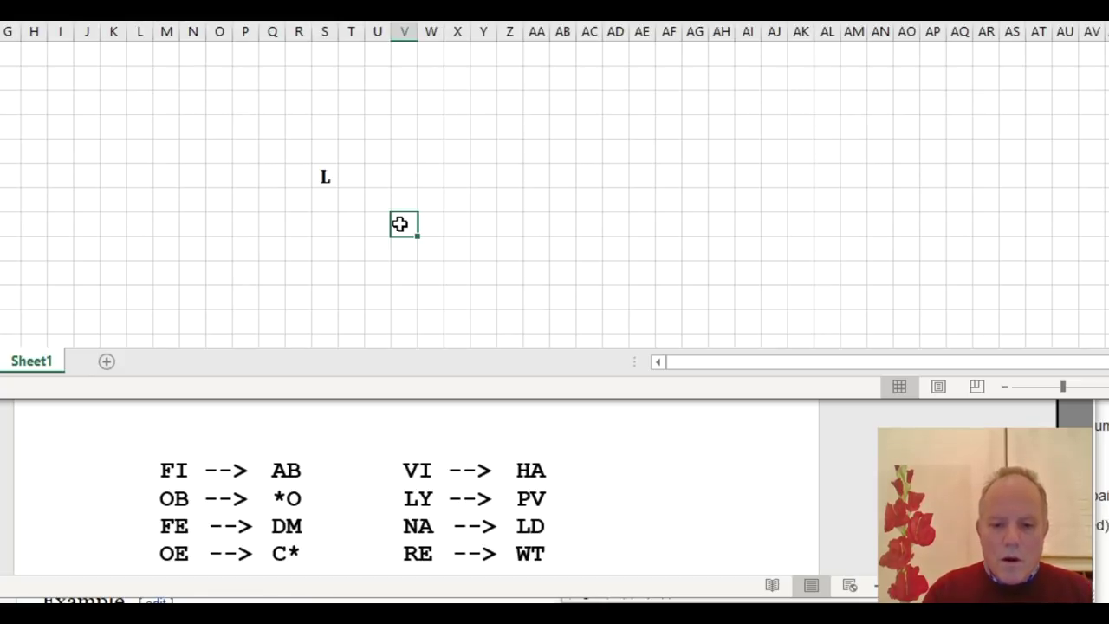
pyautogui.write('Y')
pyautogui.click(404, 180)
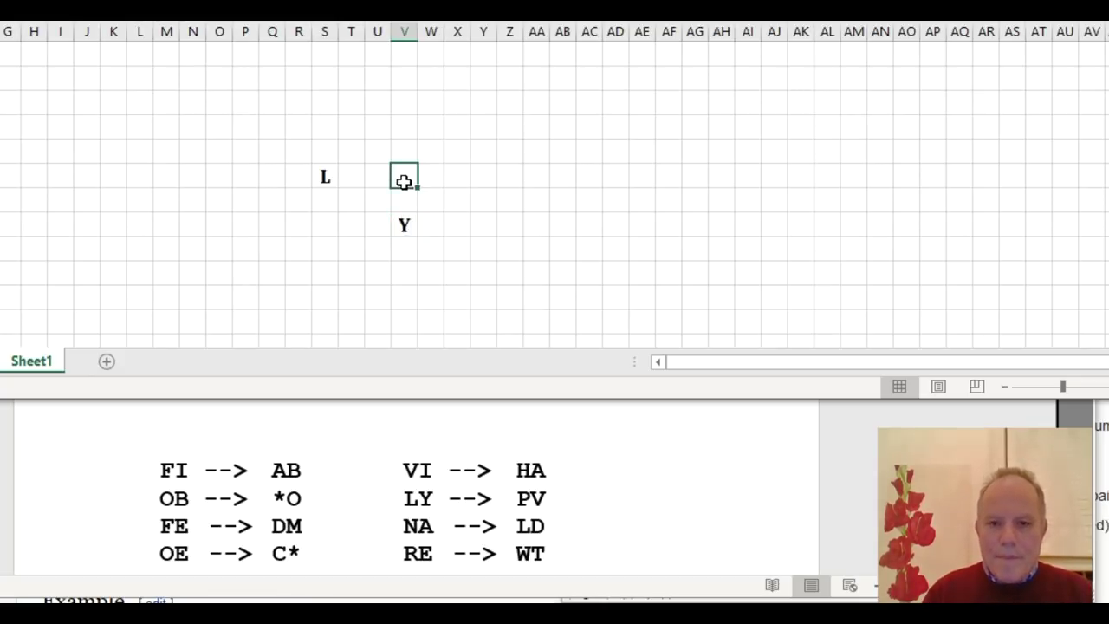
pyautogui.write('P')
pyautogui.click(322, 230)
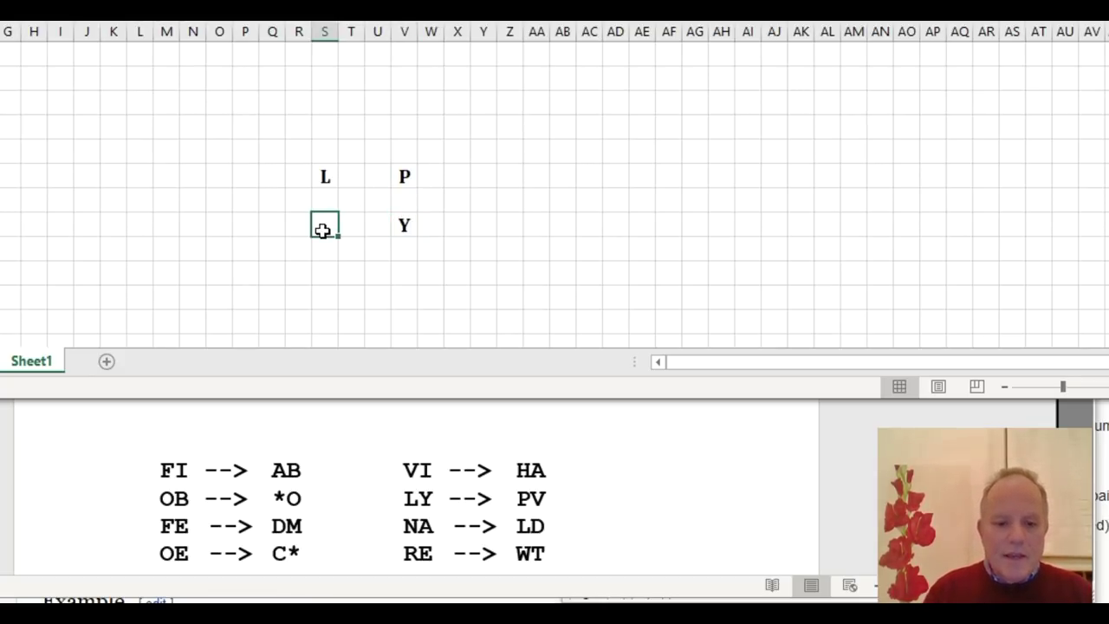
pyautogui.write('V')
pyautogui.click(369, 244)
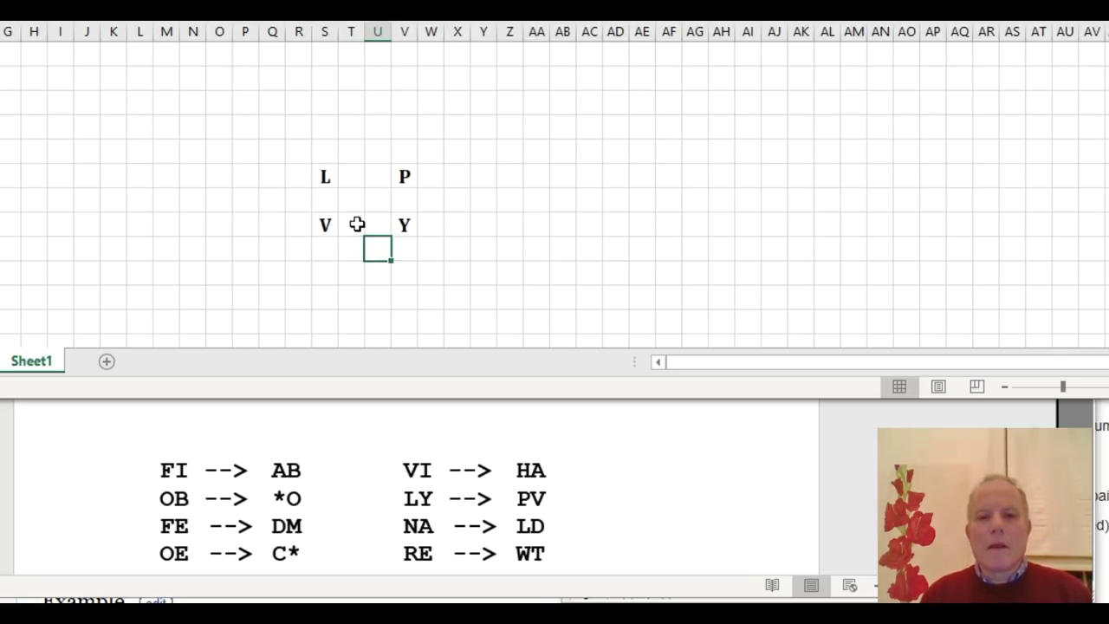
# - Clear the stray X between V and Y and bring up options for the empty middle row
pyautogui.press('Up')
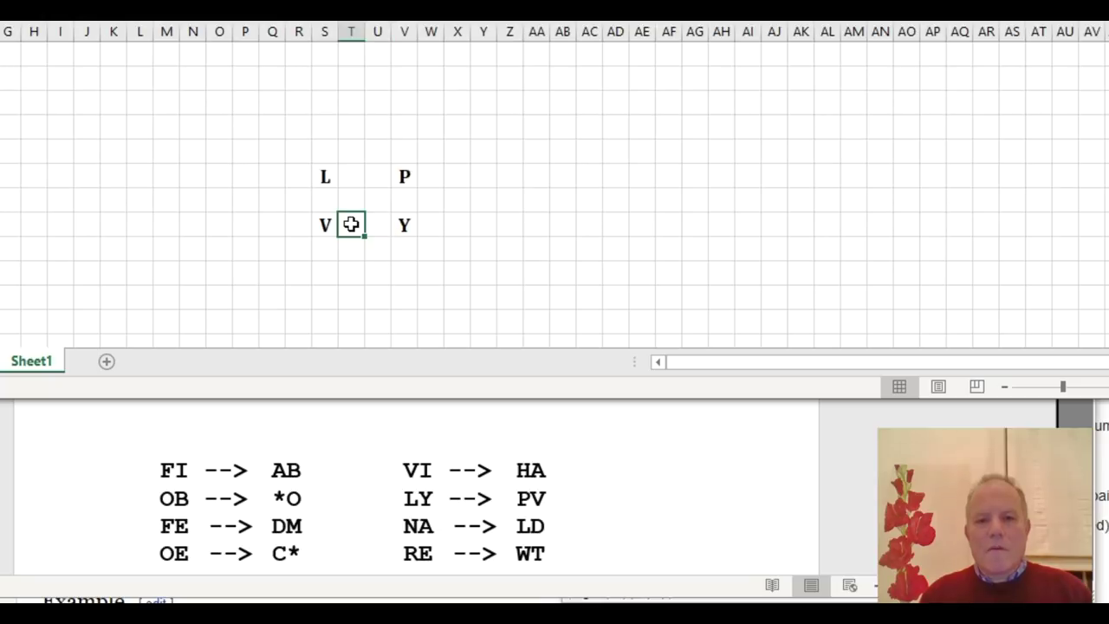
pyautogui.press('F2')
pyautogui.write('X')
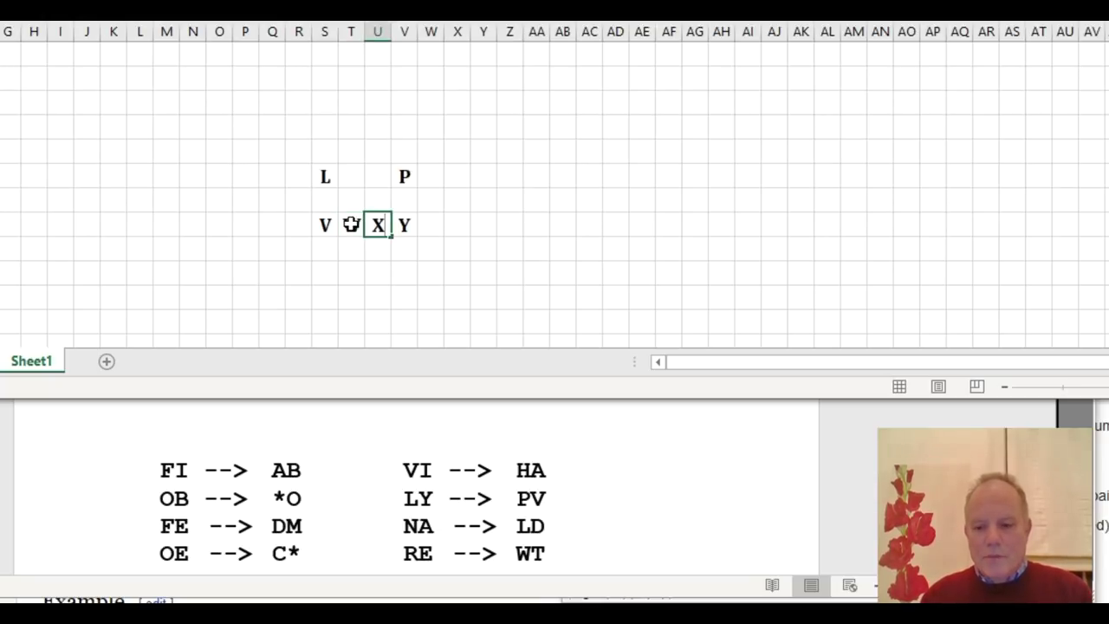
pyautogui.click(351, 224)
pyautogui.hotkey('shift', 'Right')
pyautogui.press('Delete')
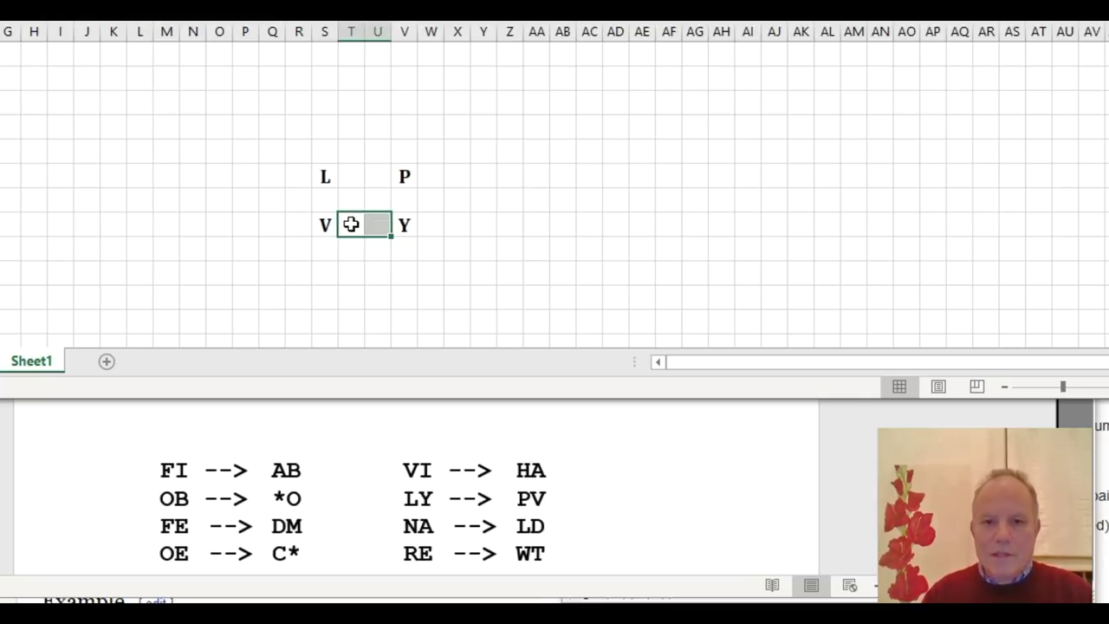
pyautogui.click(350, 182)
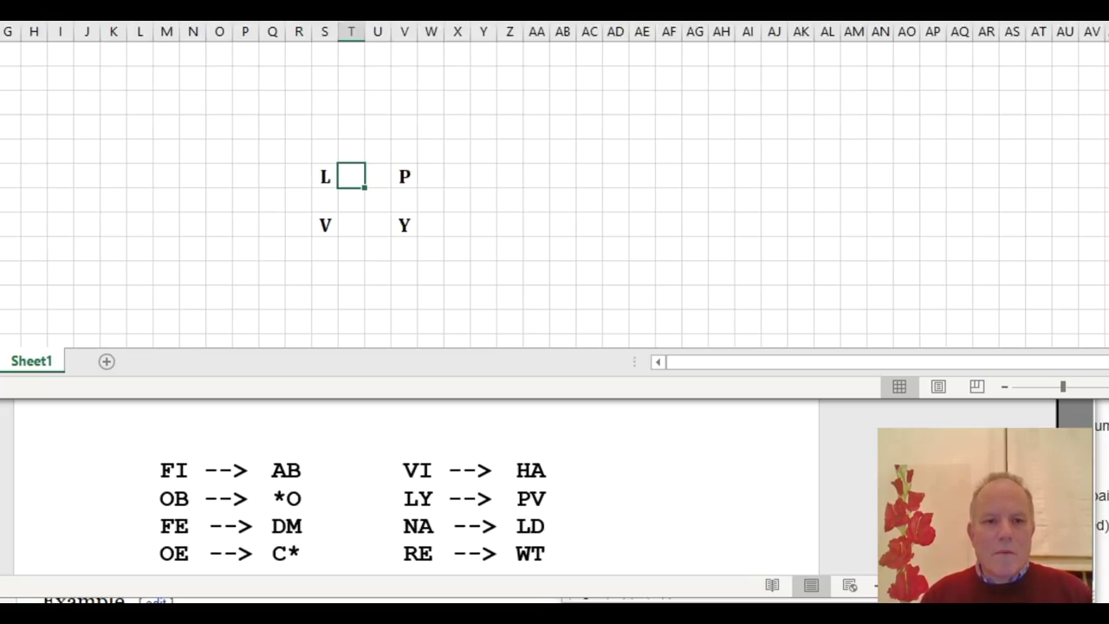
pyautogui.rightClick(2, 199)
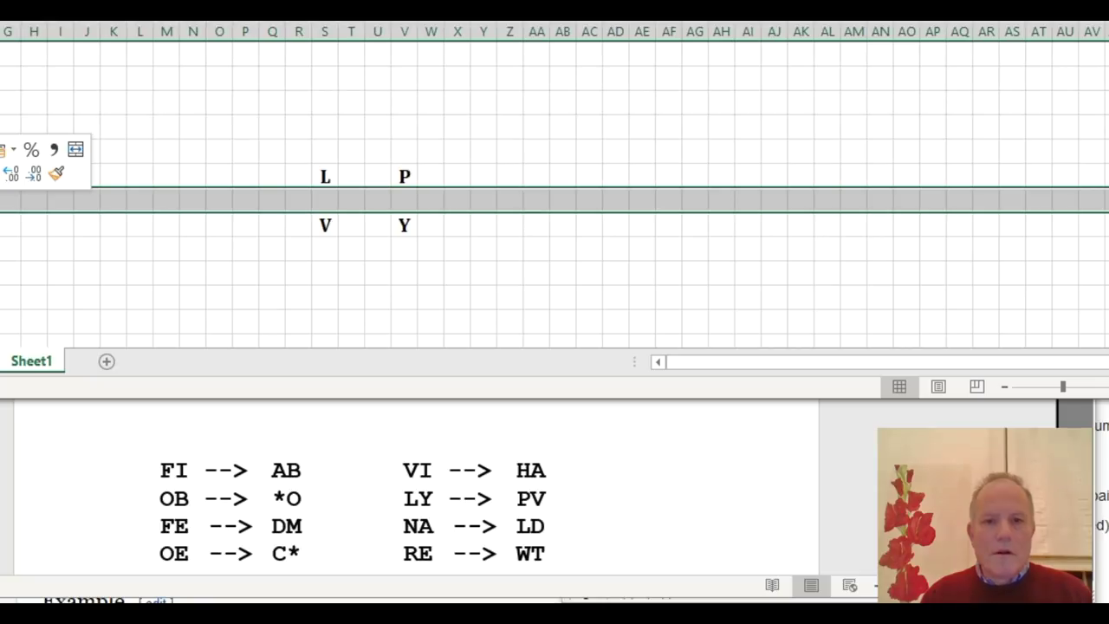
# - Delete the empty row and try MN and NO in the cells between L and P
pyautogui.press('d')
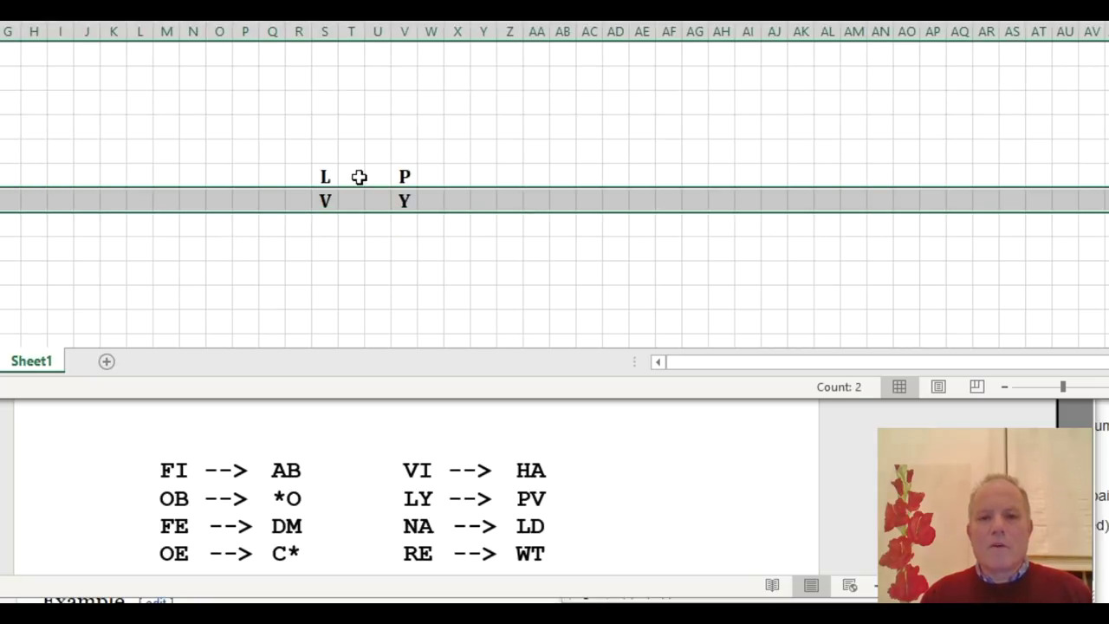
pyautogui.click(359, 177)
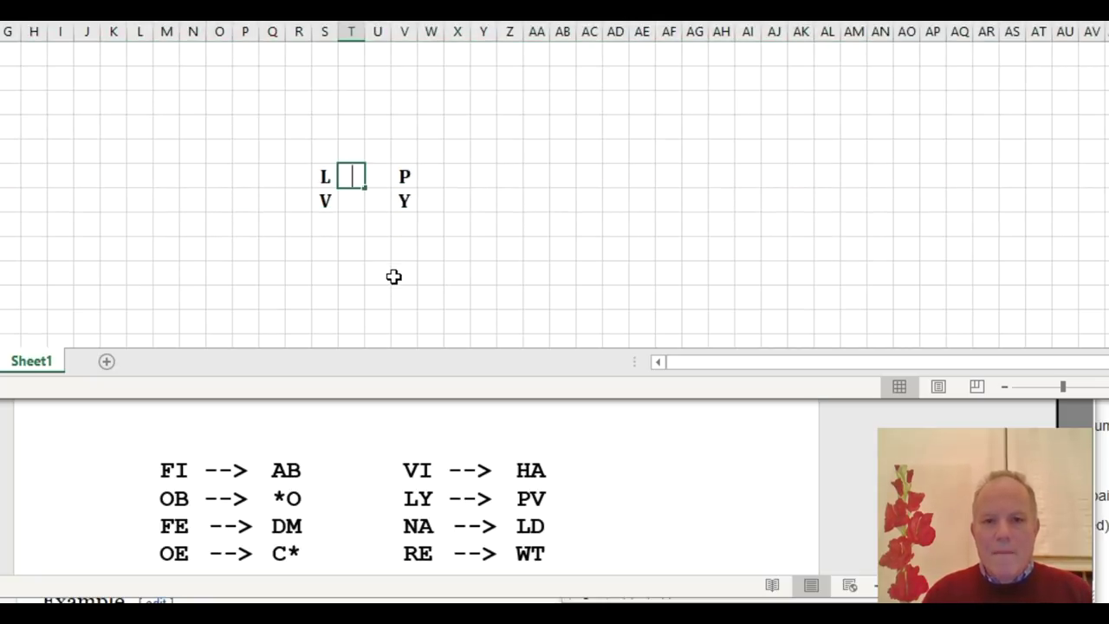
pyautogui.write('MN')
pyautogui.press('Tab')
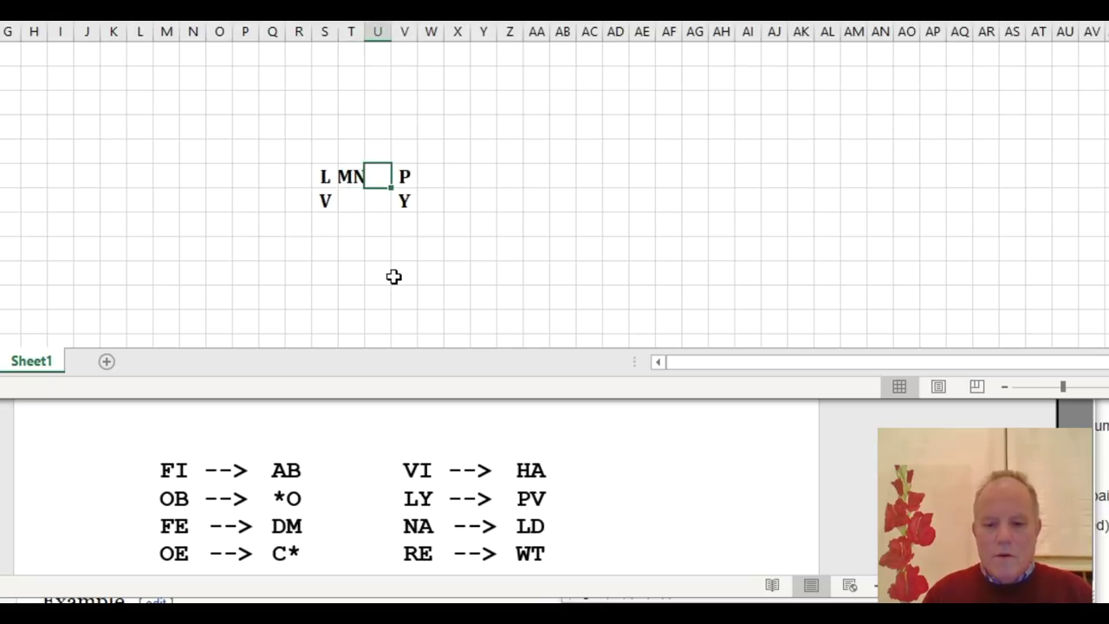
pyautogui.write('NO')
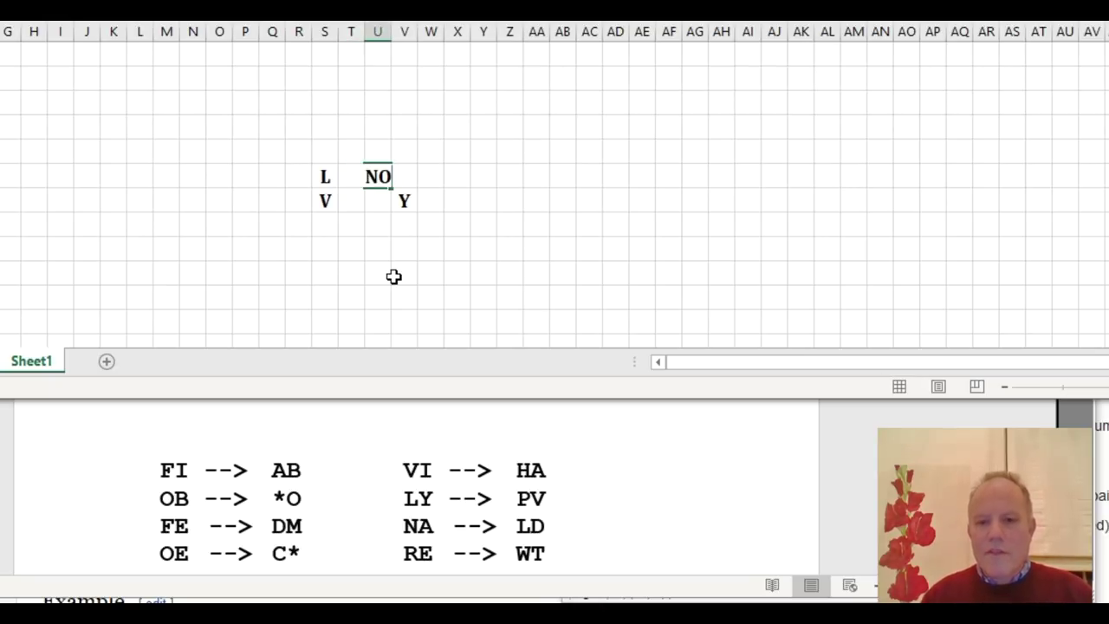
pyautogui.press('Return')
# - Try W and X between V and Y, then clear all four in-between entries
pyautogui.click(350, 200)
pyautogui.write('W')
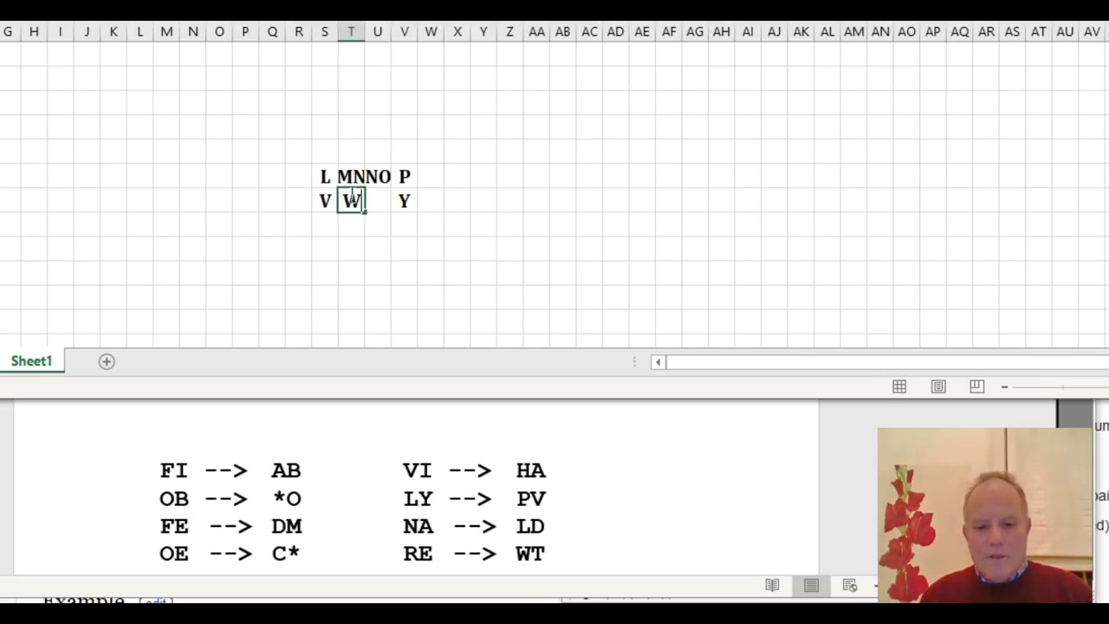
pyautogui.press('Tab')
pyautogui.write('X')
pyautogui.moveTo(372, 234); pyautogui.dragTo(374, 239)
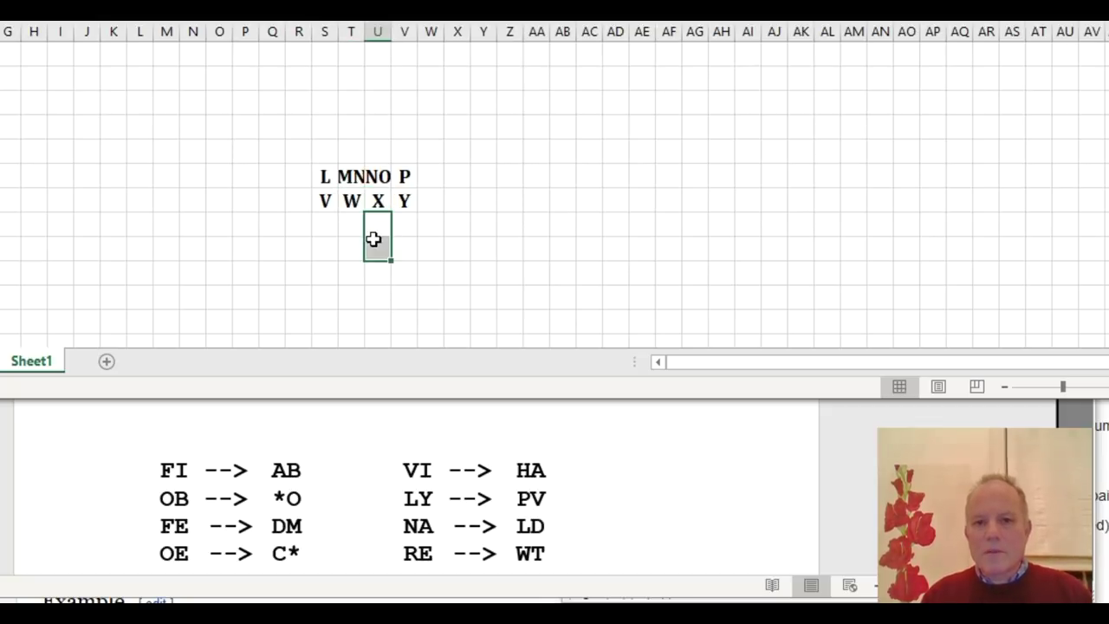
pyautogui.moveTo(357, 179); pyautogui.dragTo(376, 200)
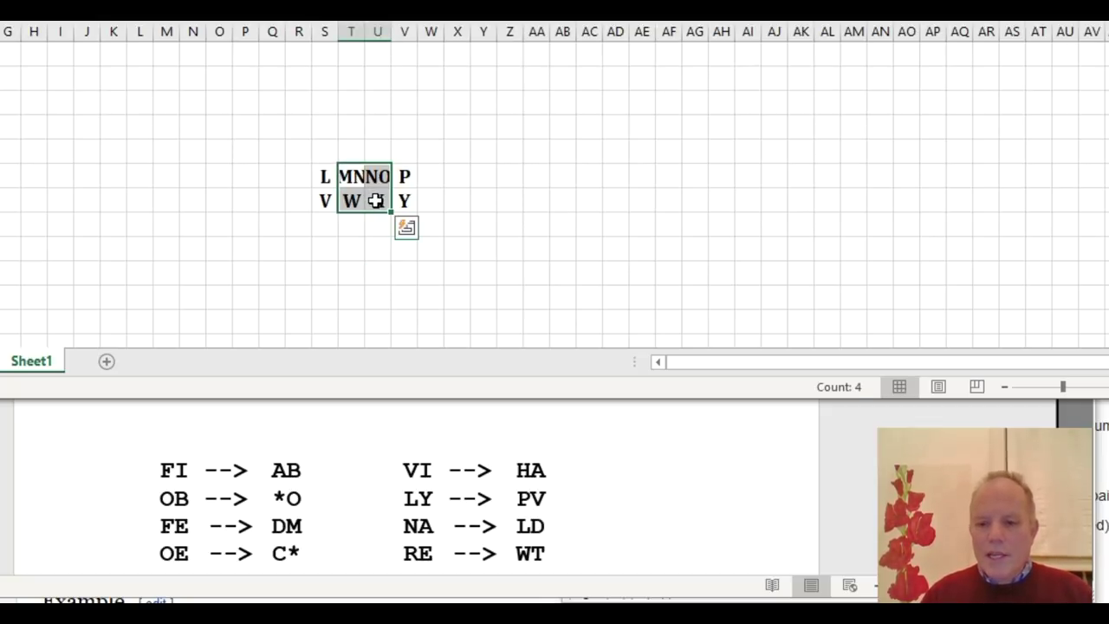
pyautogui.press('Delete')
pyautogui.click(373, 234)
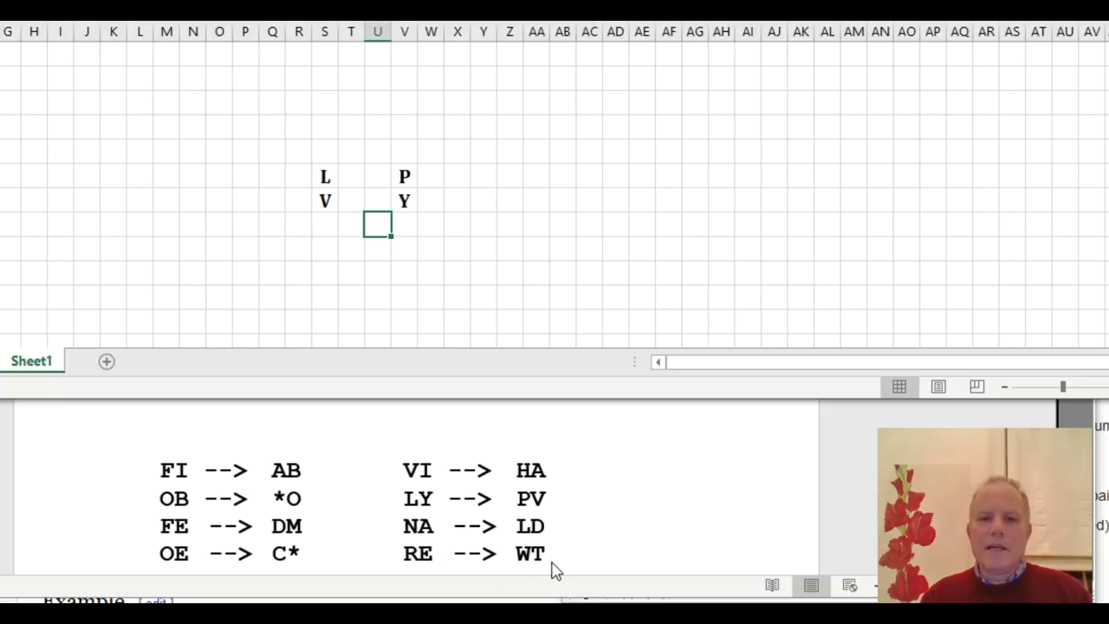
# - Add W between V and Y and R to the left of V
pyautogui.click(353, 202)
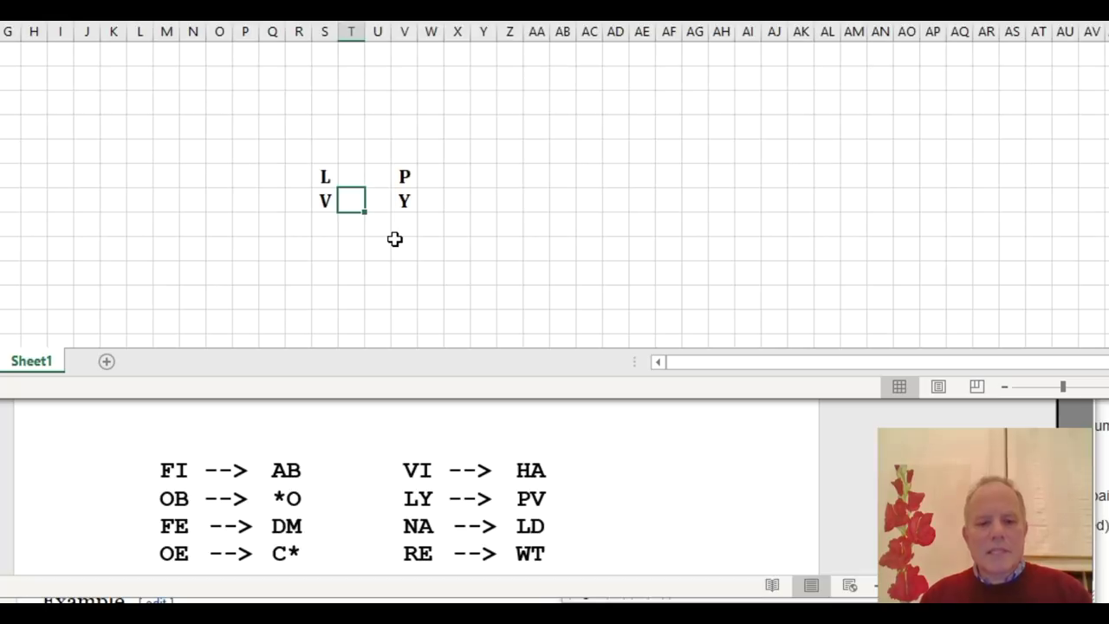
pyautogui.write('W')
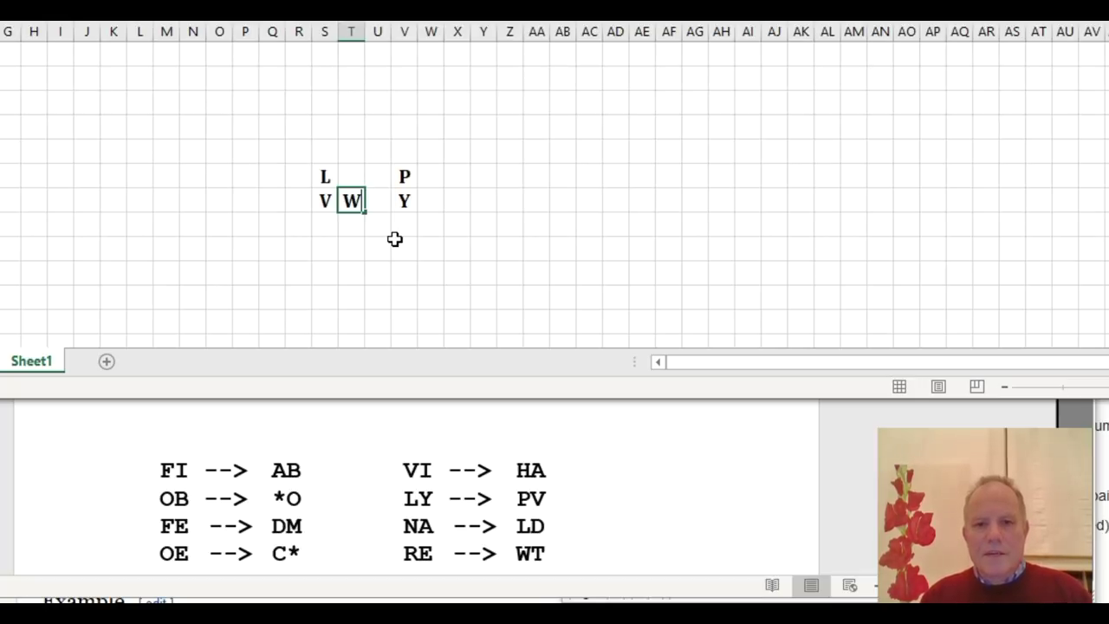
pyautogui.click(302, 124)
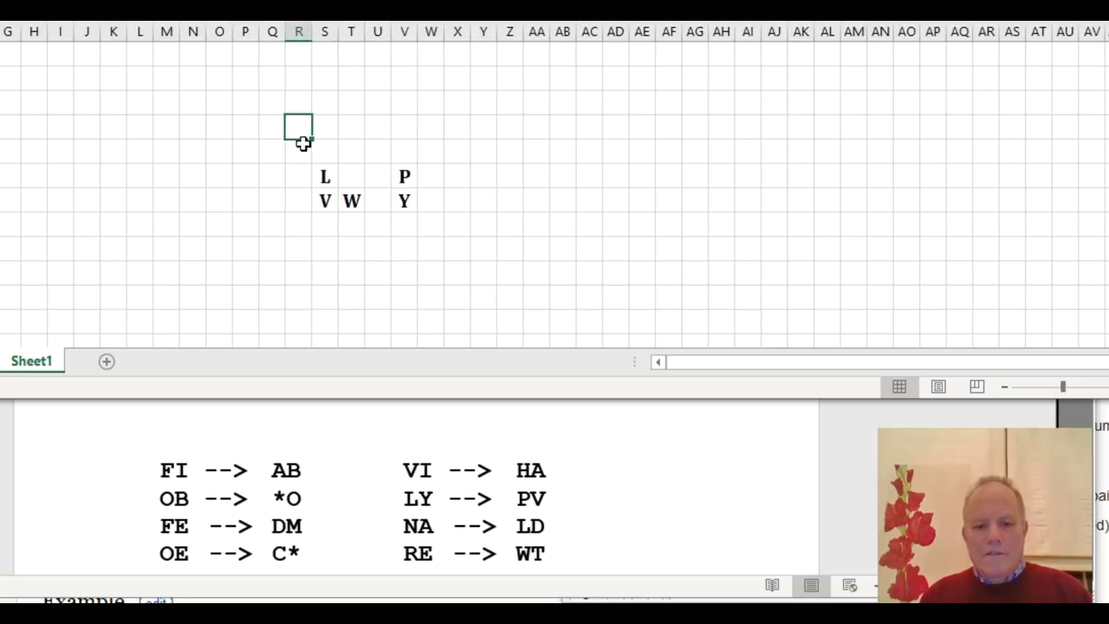
pyautogui.write('R')
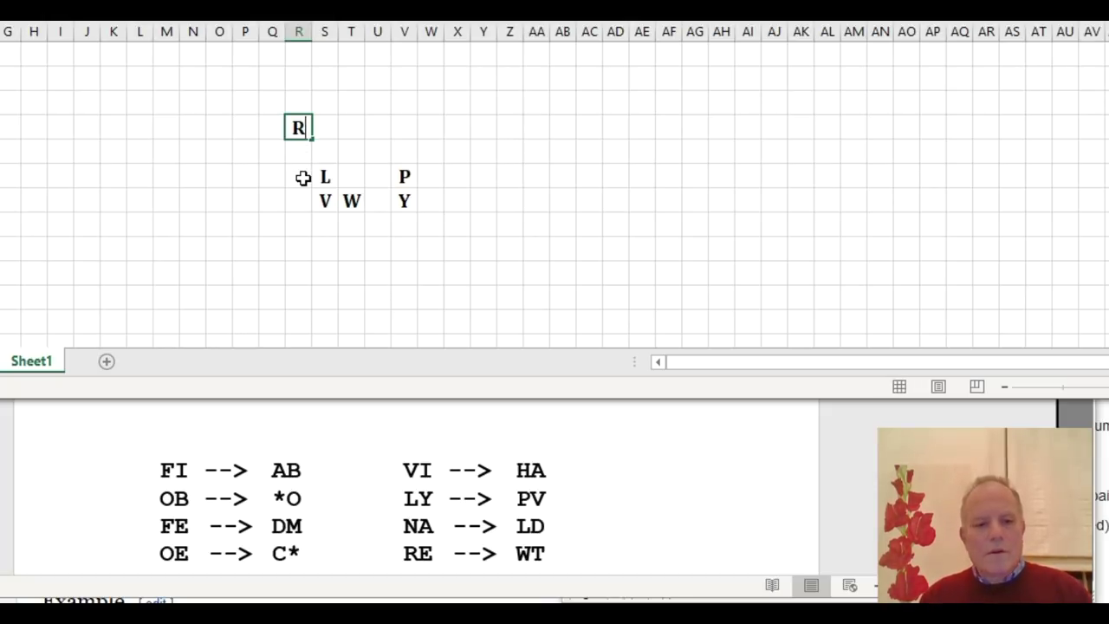
pyautogui.press('Escape')
pyautogui.click(301, 214)
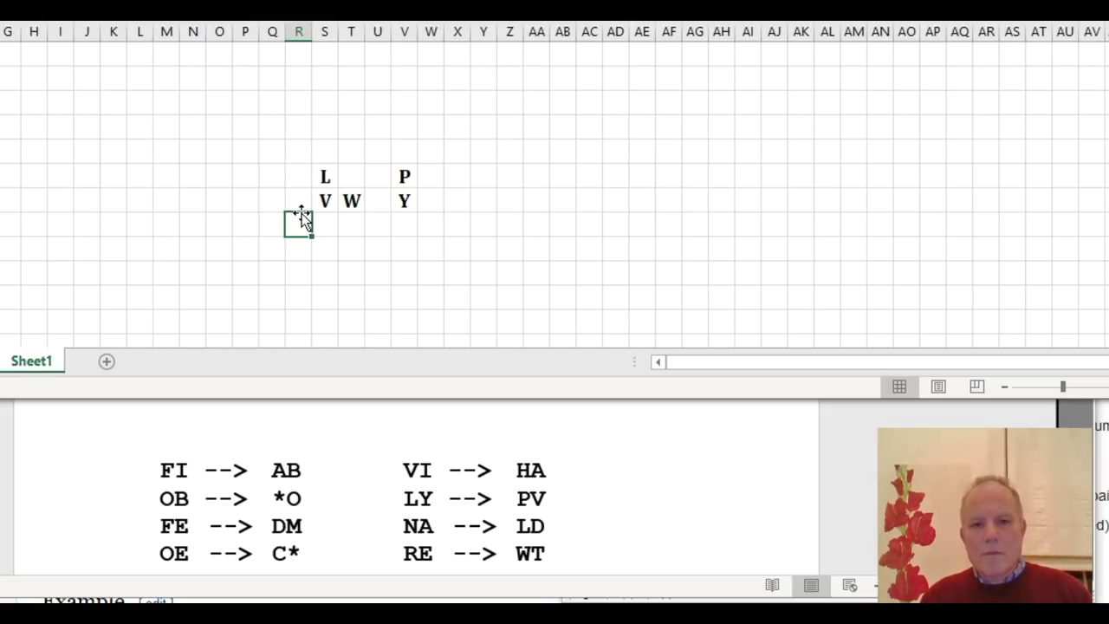
pyautogui.click(300, 197)
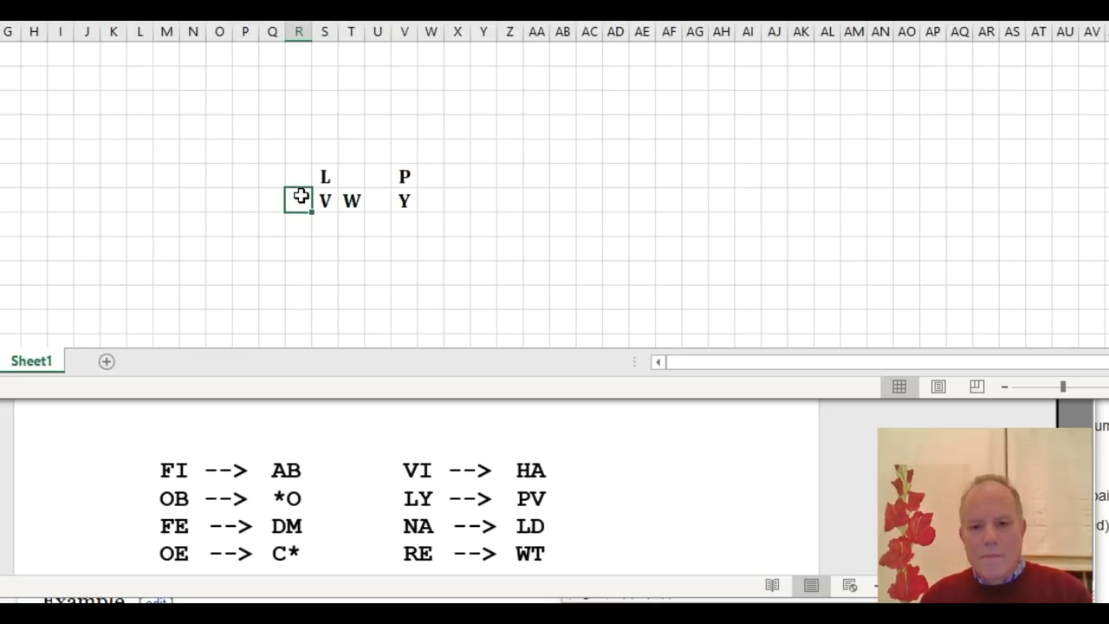
pyautogui.write('R')
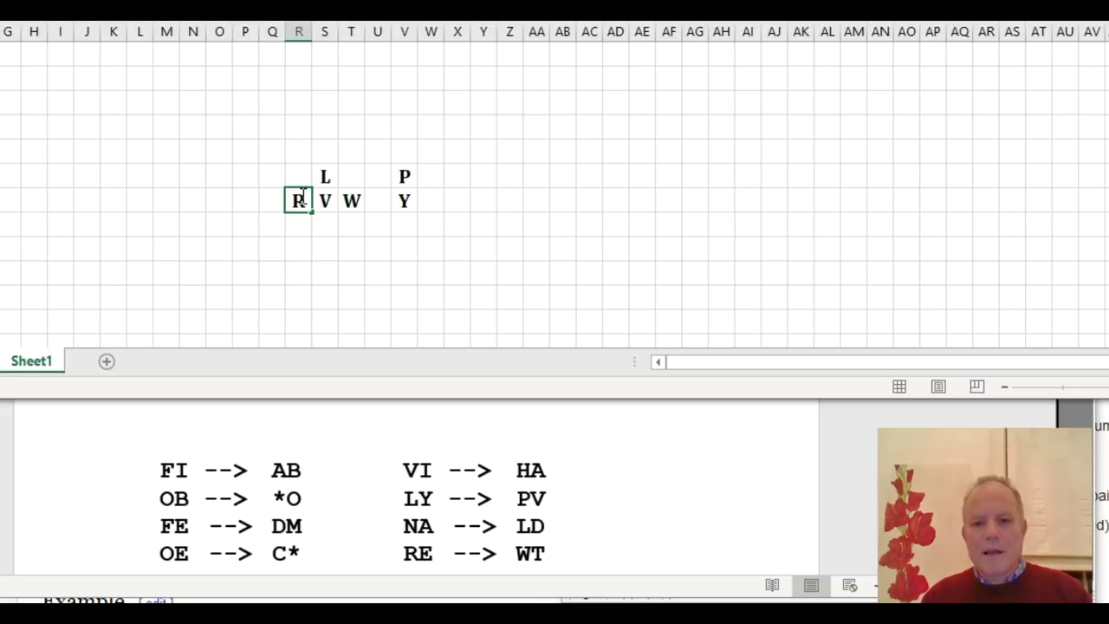
pyautogui.click(345, 128)
# - Enter E and T in the upper row, two columns apart
pyautogui.write('E')
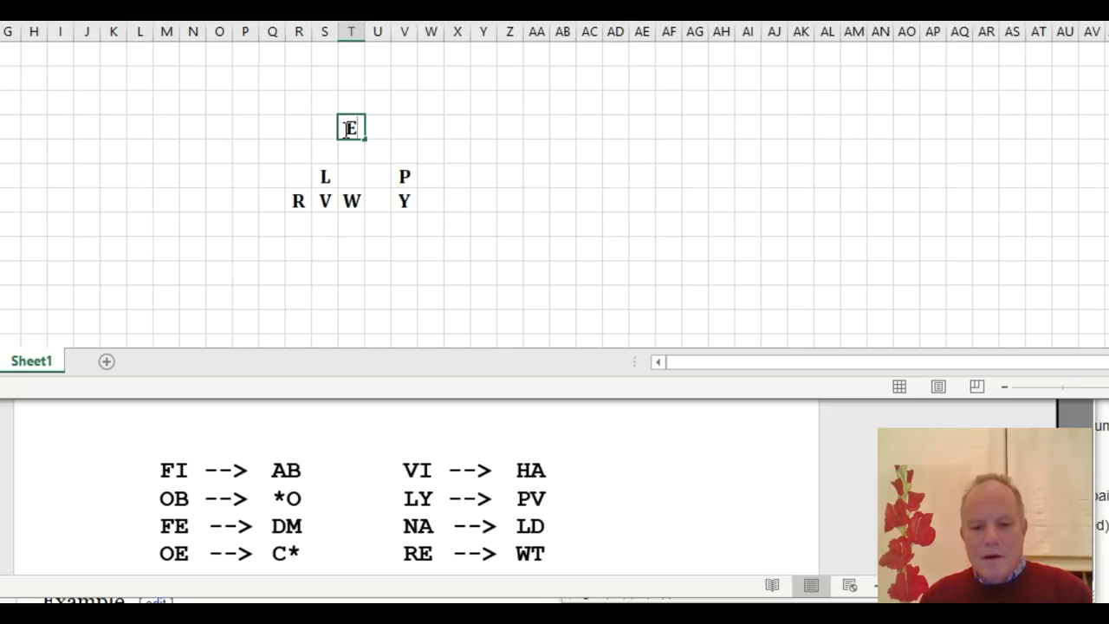
pyautogui.press('Left')
pyautogui.press('Left')
pyautogui.write('T')
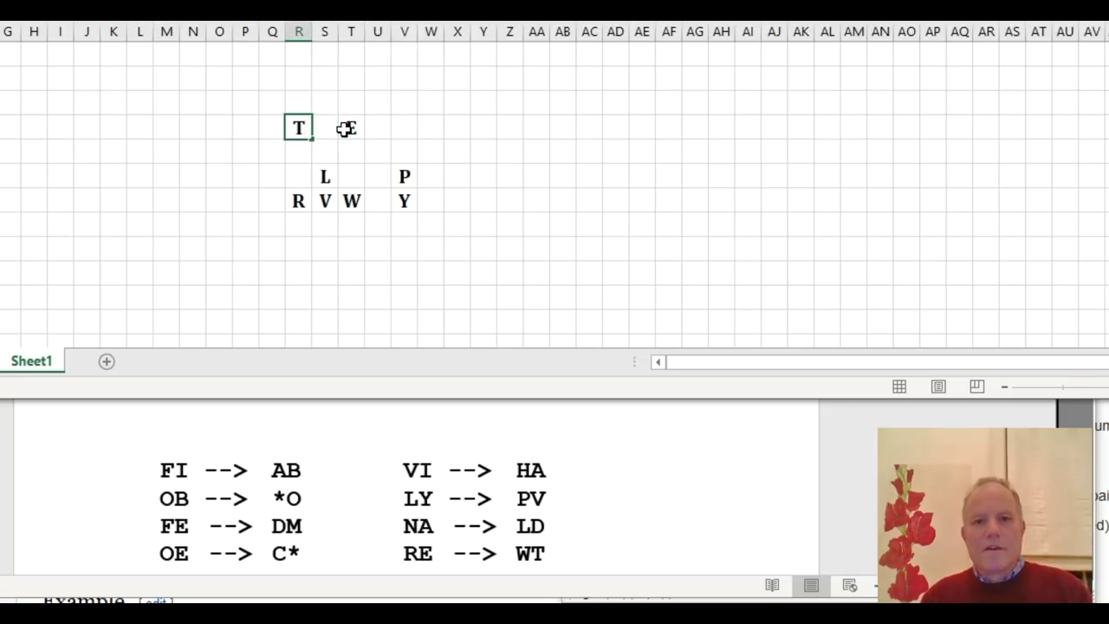
pyautogui.click(297, 202)
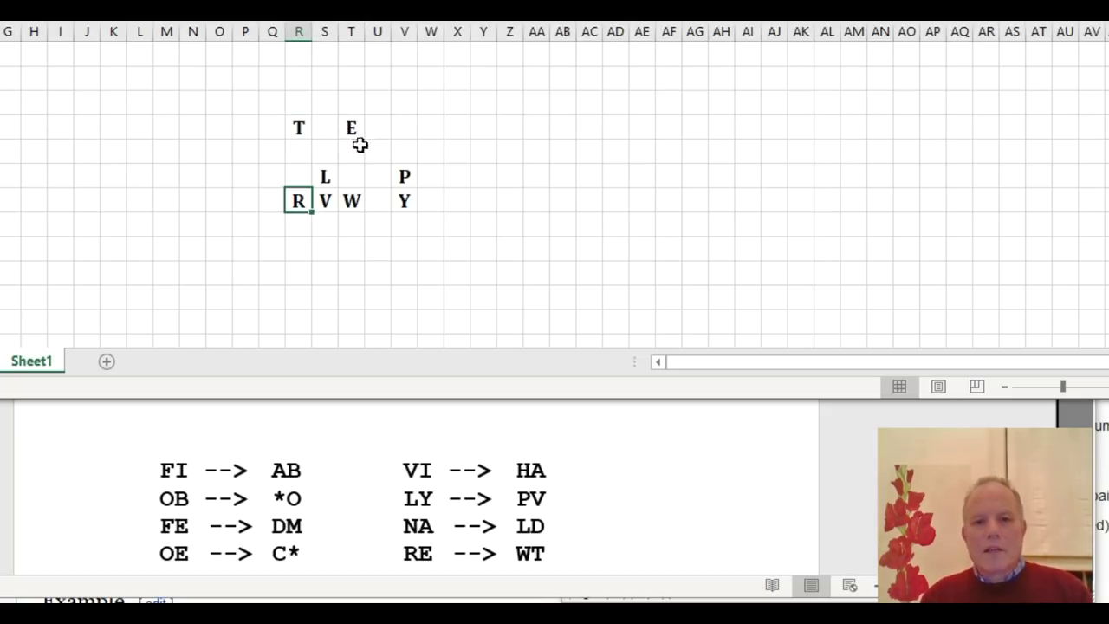
pyautogui.click(356, 226)
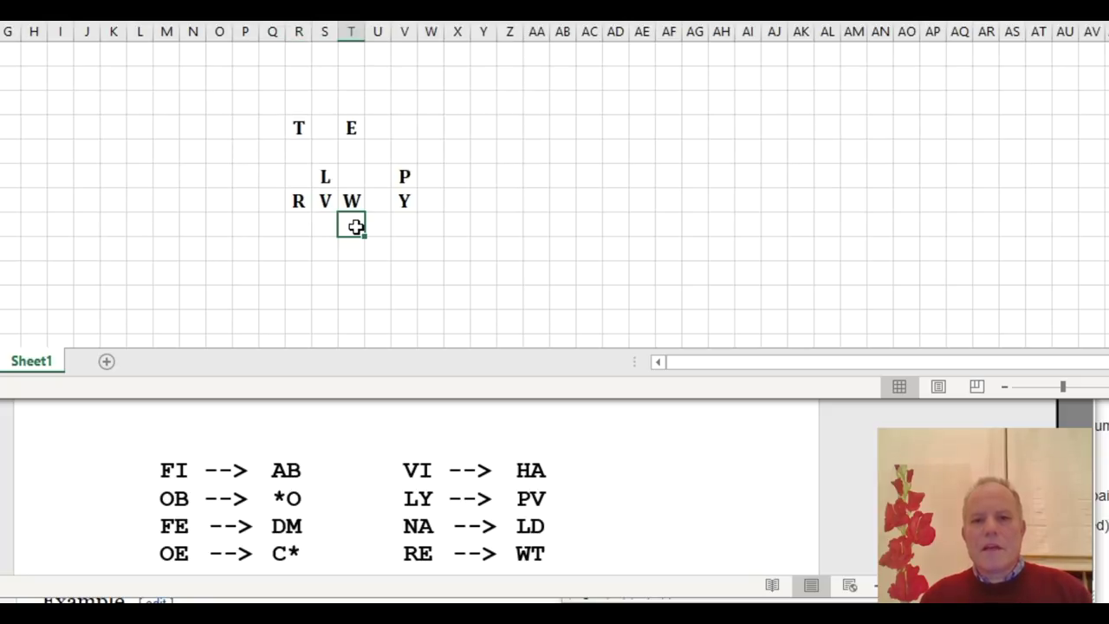
pyautogui.click(383, 203)
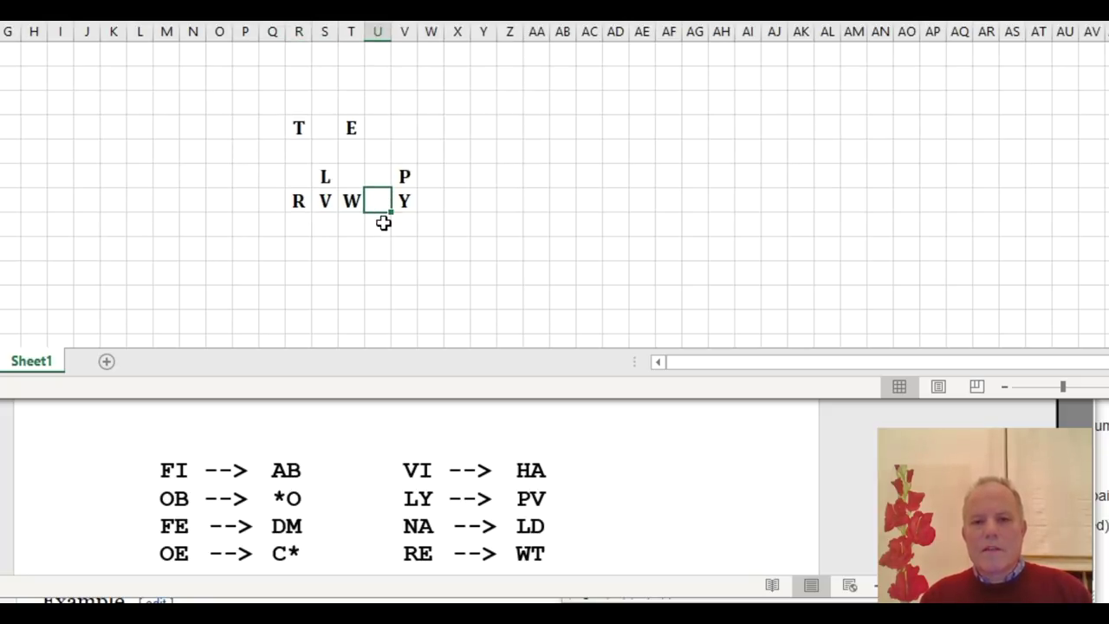
pyautogui.click(424, 201)
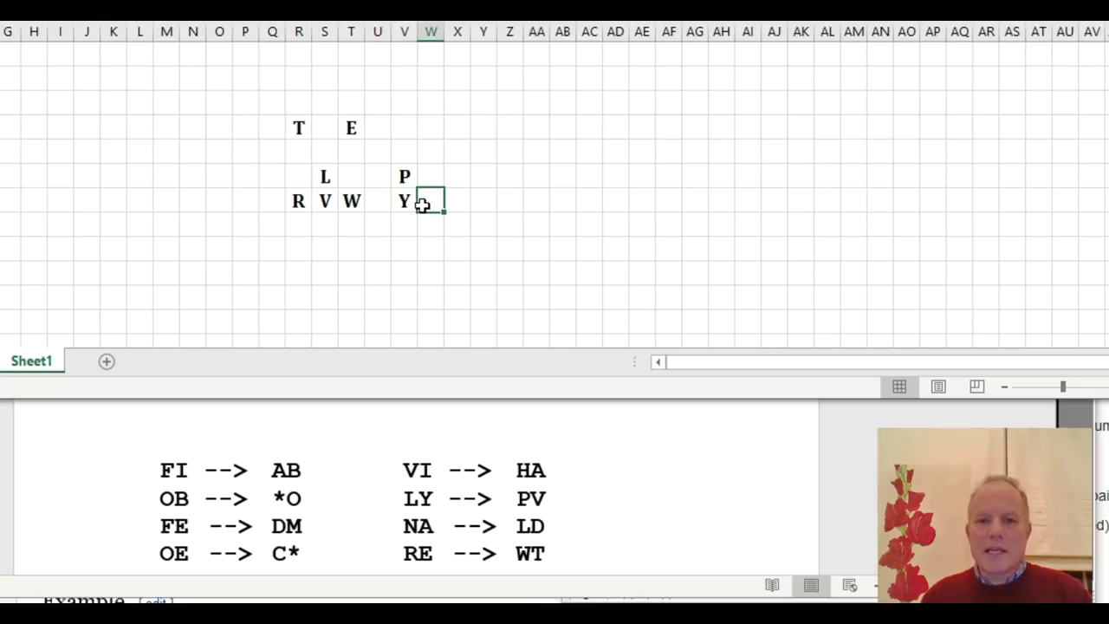
pyautogui.click(376, 204)
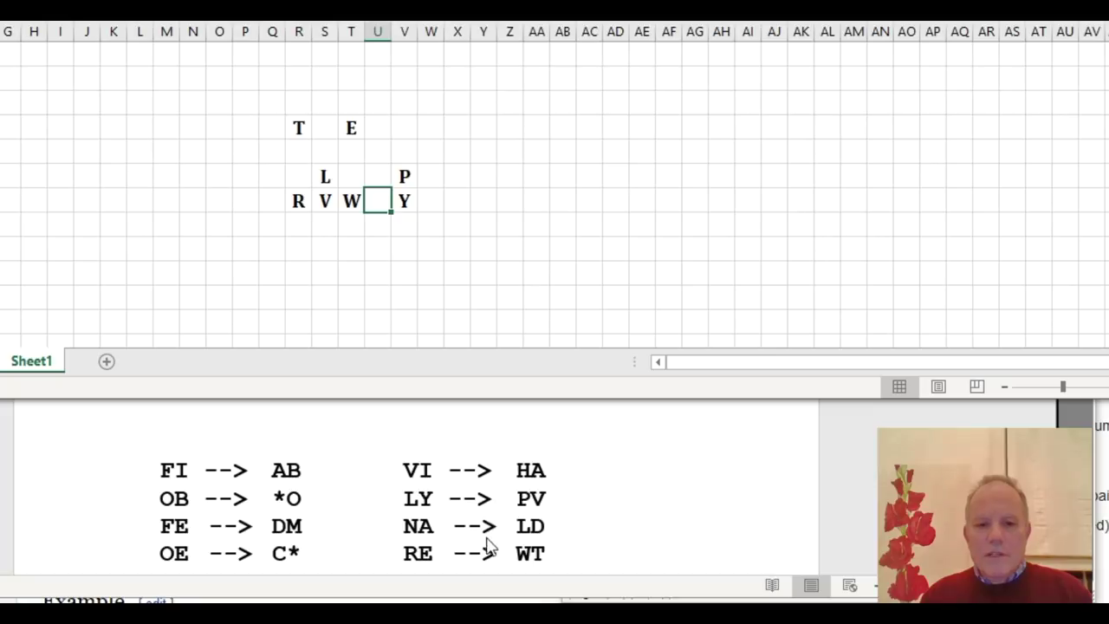
# - Put N between L and P, then A above L and D above N
pyautogui.click(321, 169)
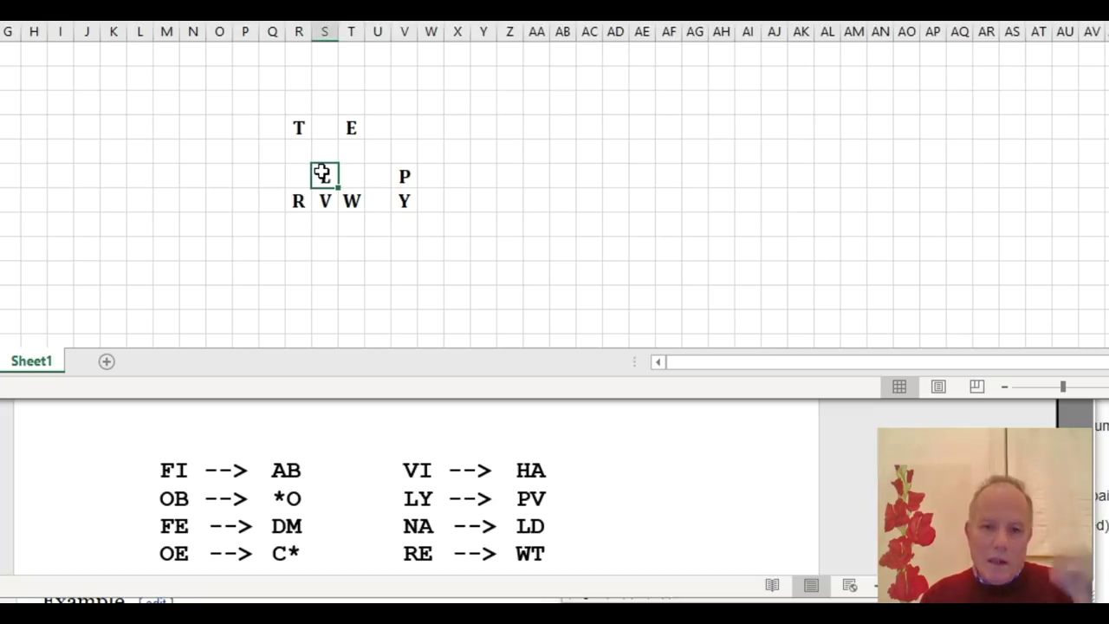
pyautogui.click(378, 176)
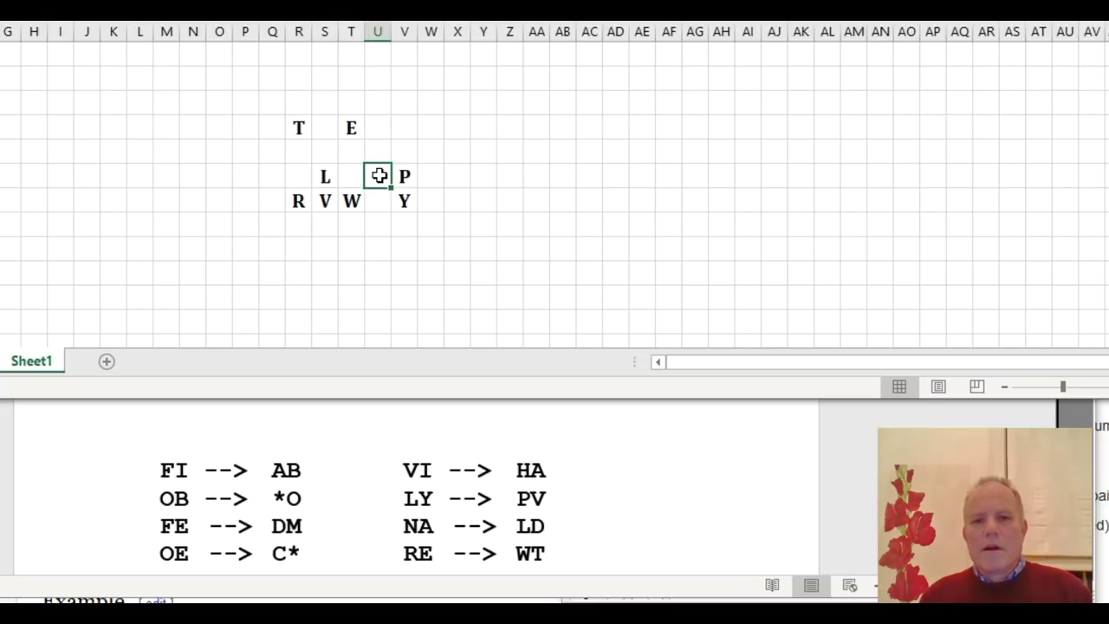
pyautogui.doubleClick(378, 176)
pyautogui.write('N')
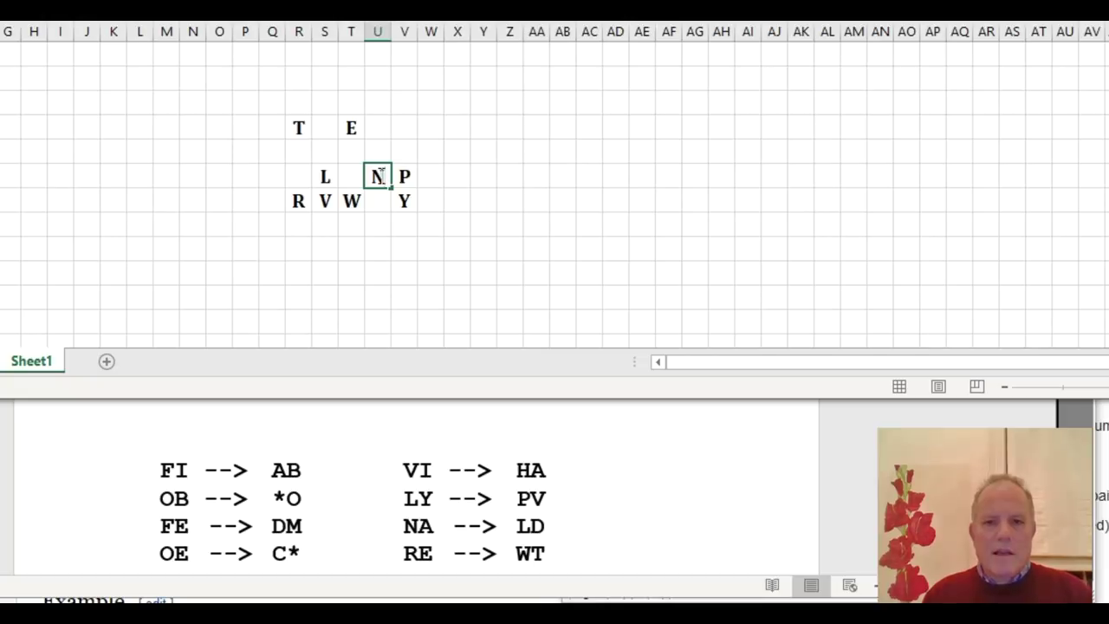
pyautogui.click(323, 154)
pyautogui.write('A')
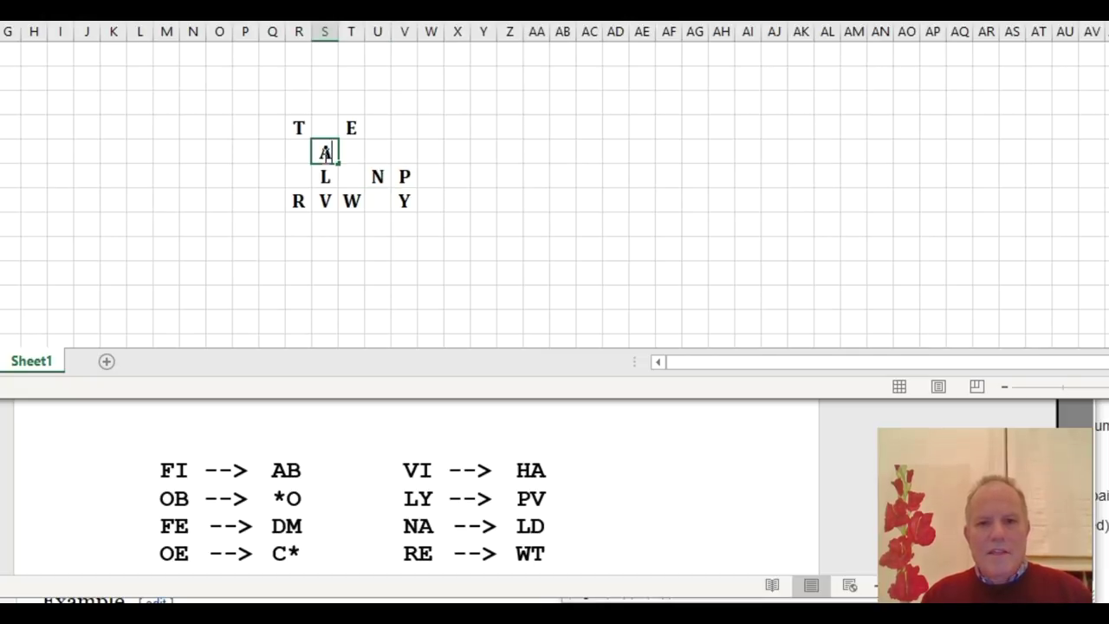
pyautogui.click(374, 155)
pyautogui.write('D')
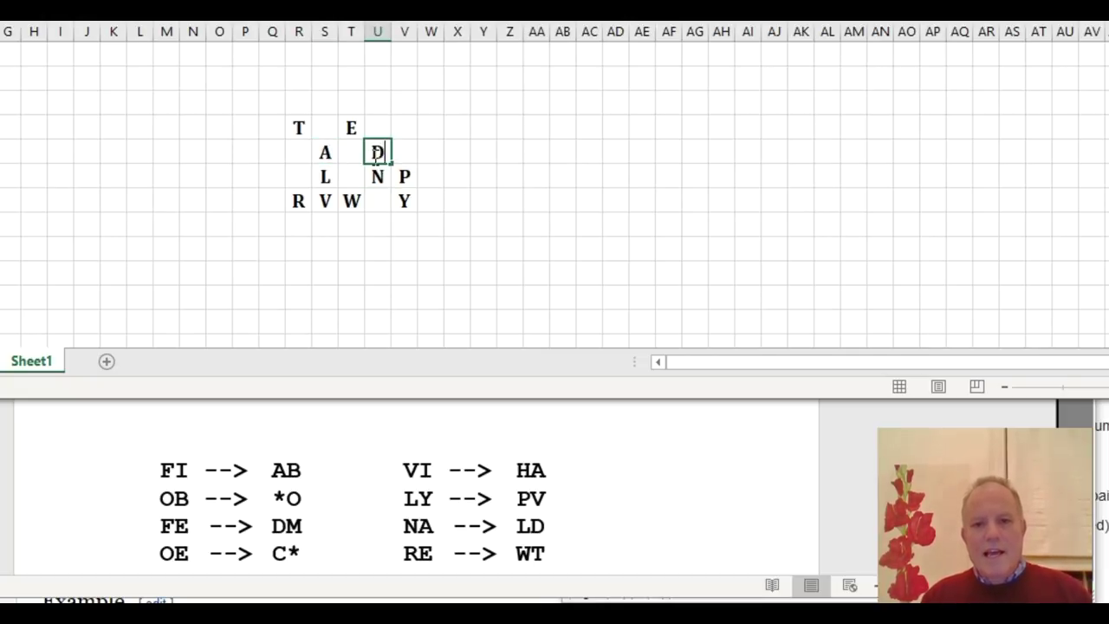
pyautogui.press('Return')
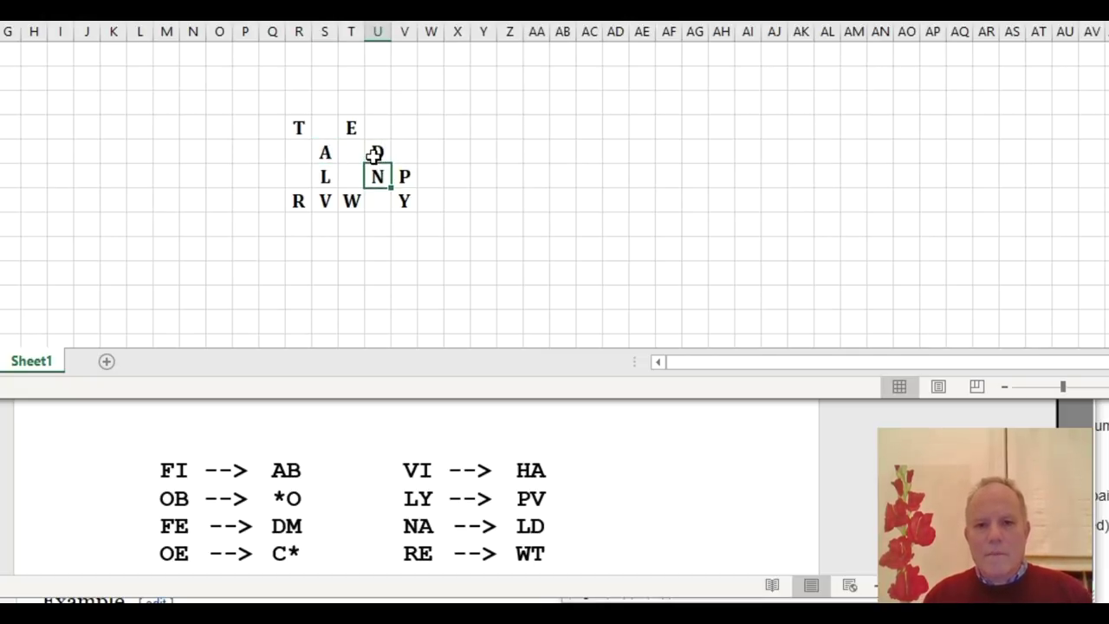
pyautogui.click(372, 204)
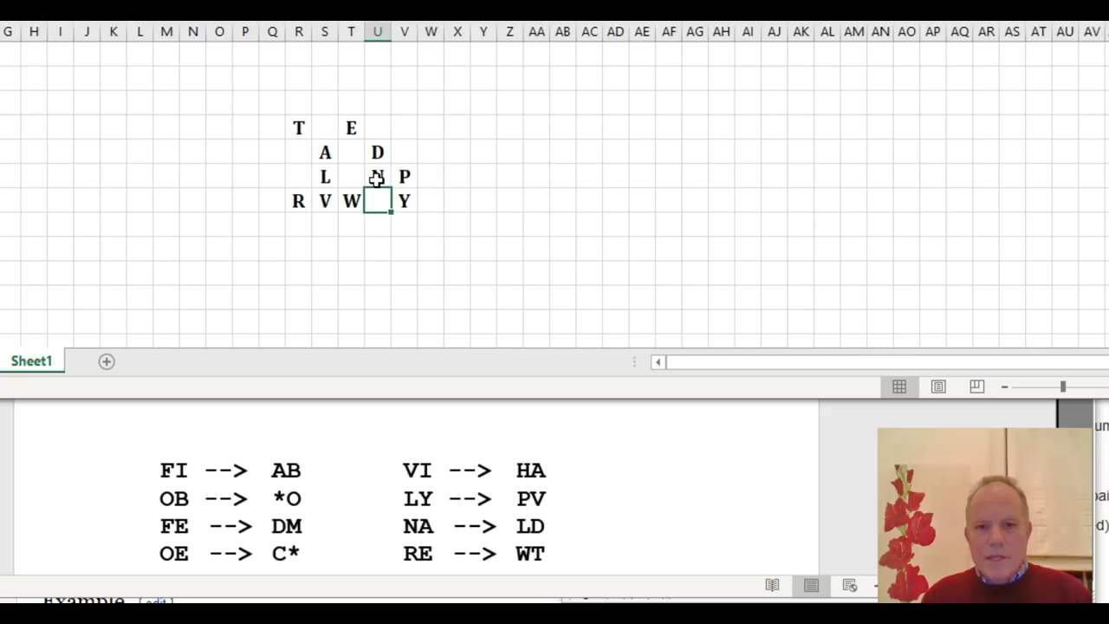
pyautogui.moveTo(376, 158); pyautogui.dragTo(352, 173)
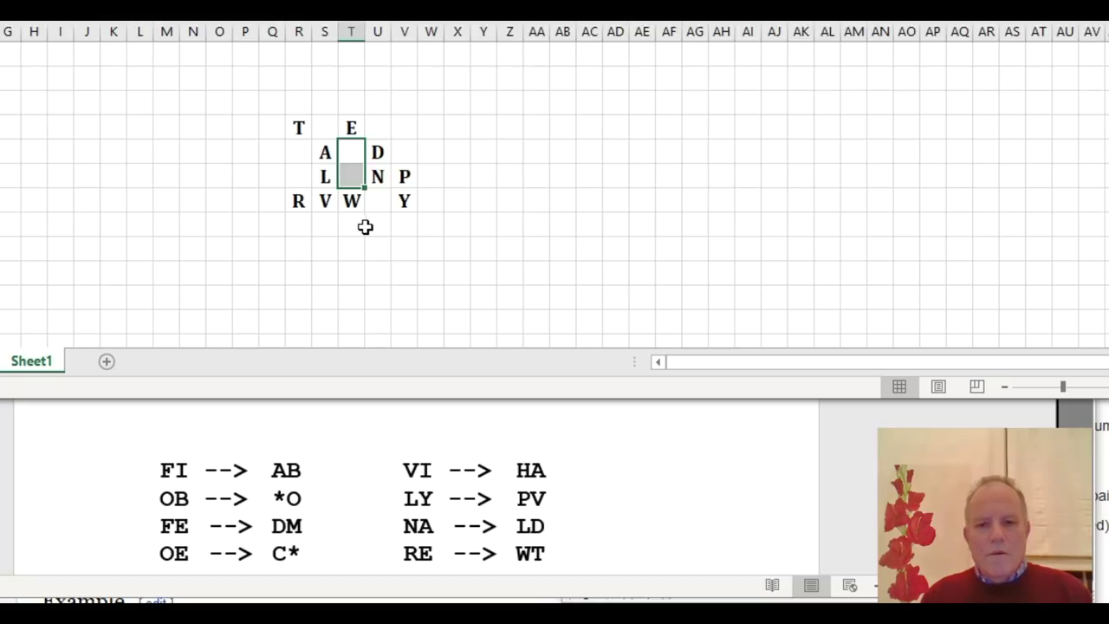
pyautogui.click(376, 157)
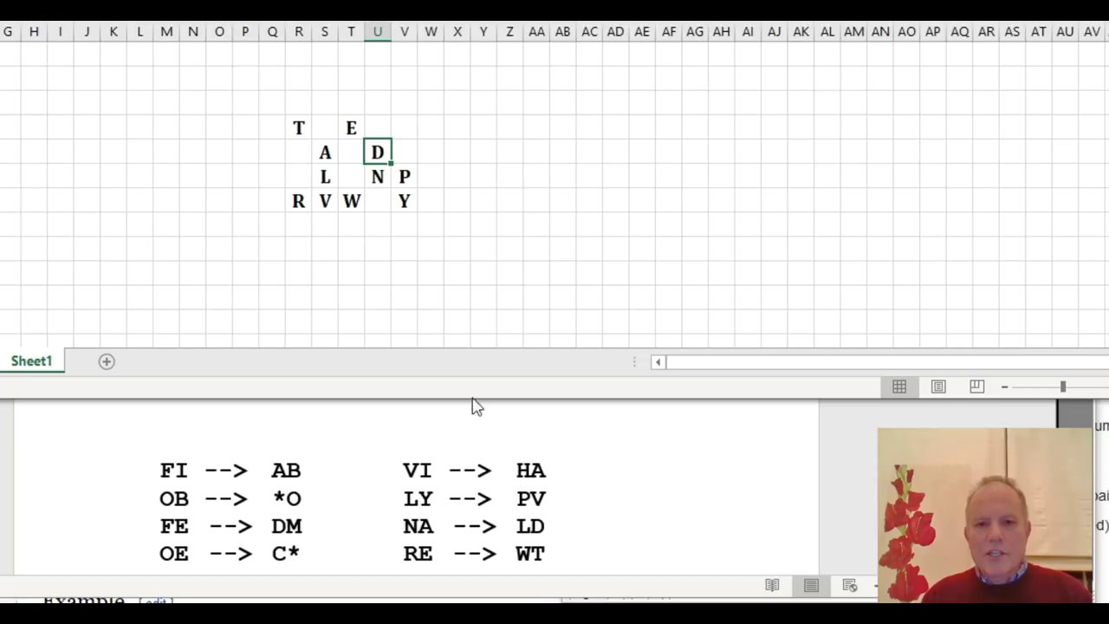
pyautogui.click(327, 201)
pyautogui.click(327, 154)
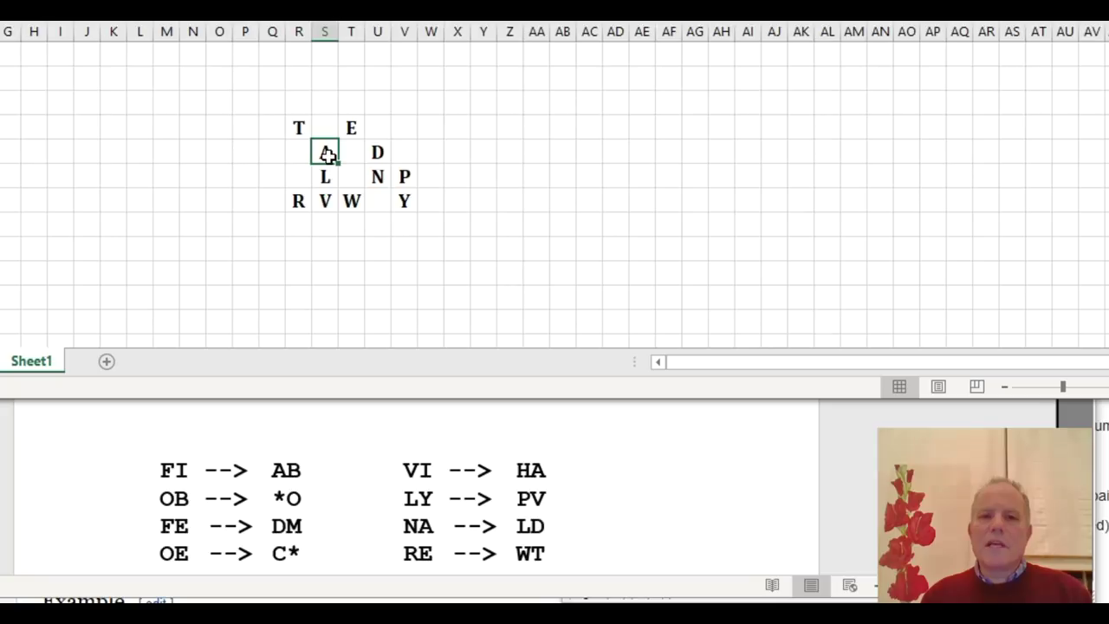
pyautogui.press('Delete')
pyautogui.hotkey('ctrl', 'z')
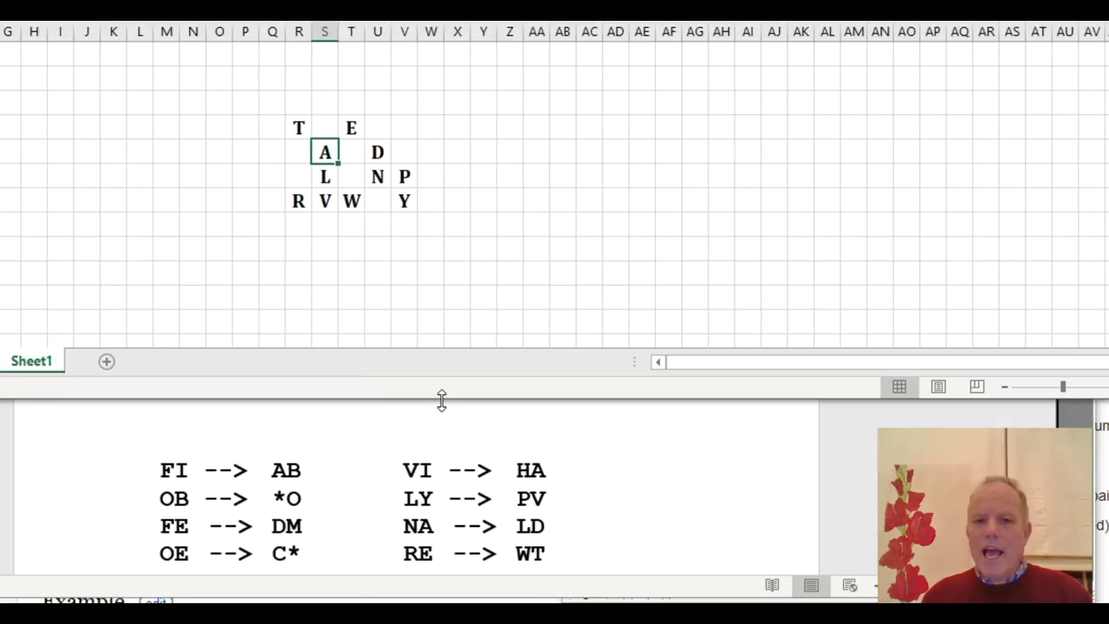
# - Enter H at the top of A's column and I directly beneath it
pyautogui.click(332, 106)
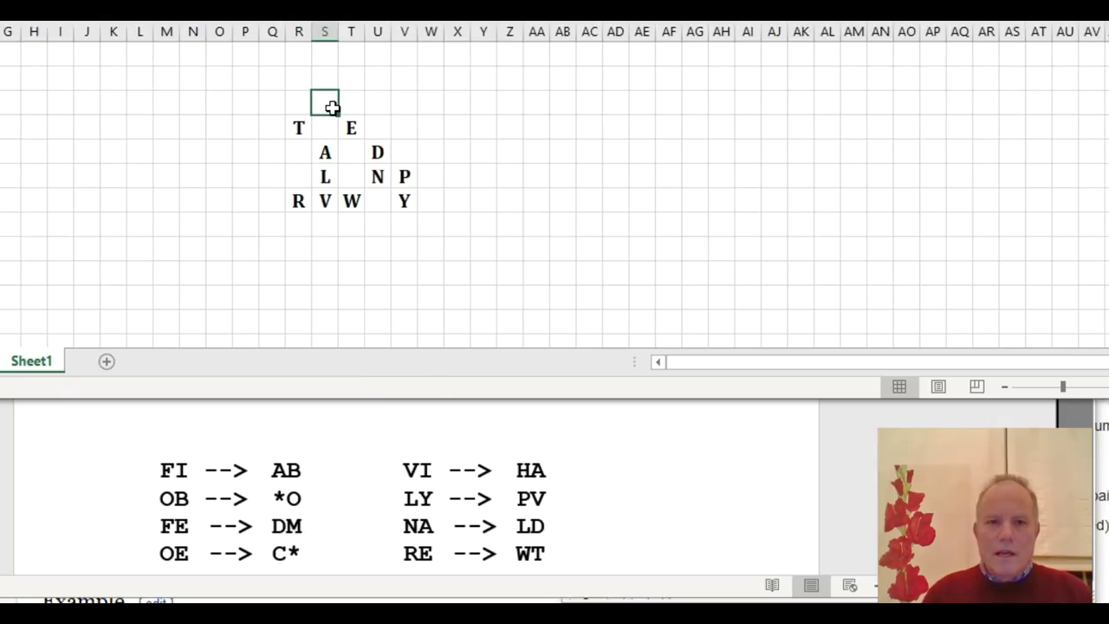
pyautogui.write('H')
pyautogui.press('Return')
pyautogui.write('I')
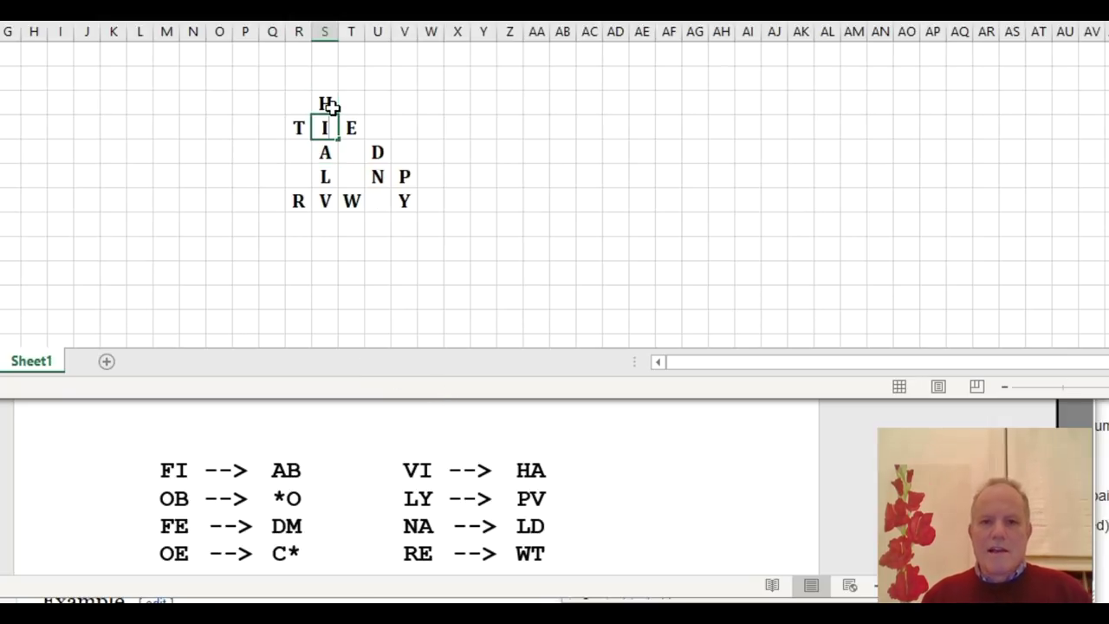
pyautogui.press('Return')
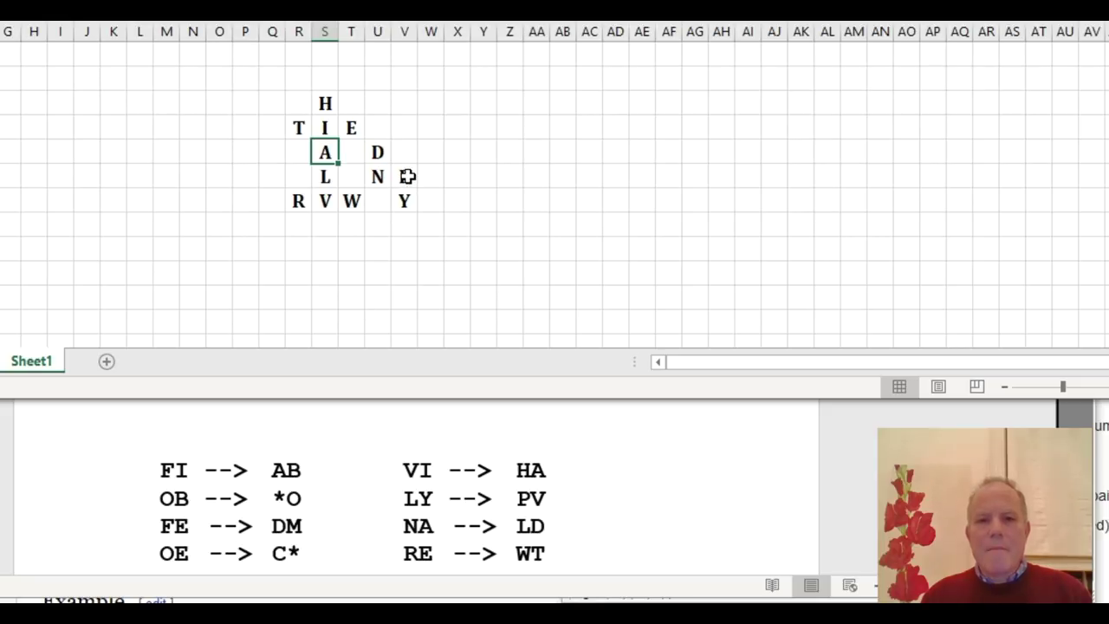
# - Move D and N one column left under E and add M beside E
pyautogui.click(353, 149)
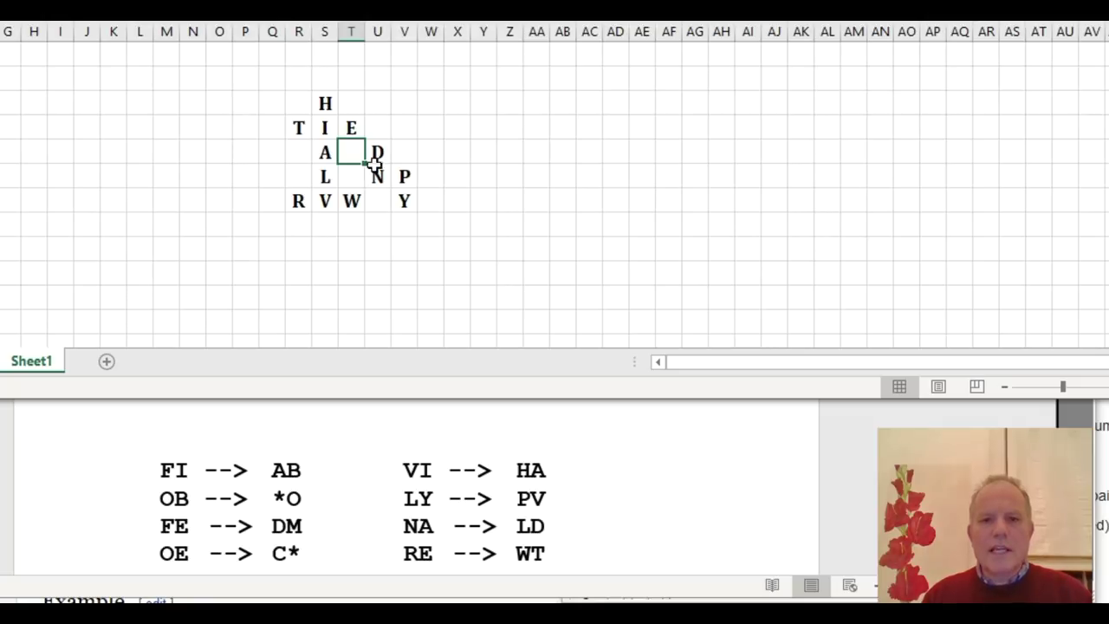
pyautogui.moveTo(378, 153); pyautogui.dragTo(362, 180)
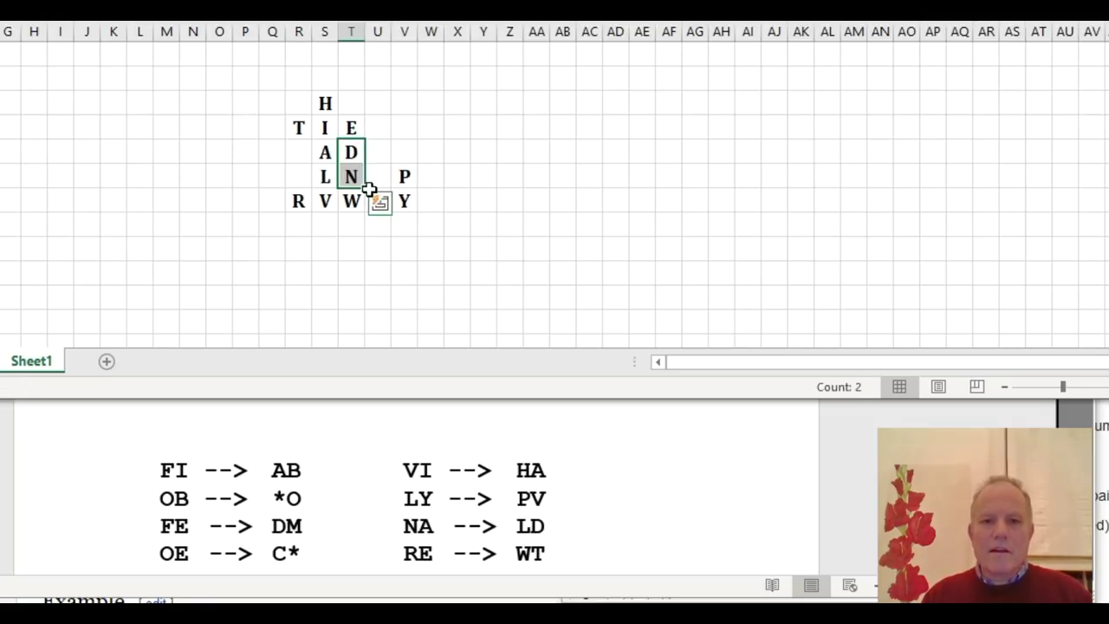
pyautogui.click(401, 134)
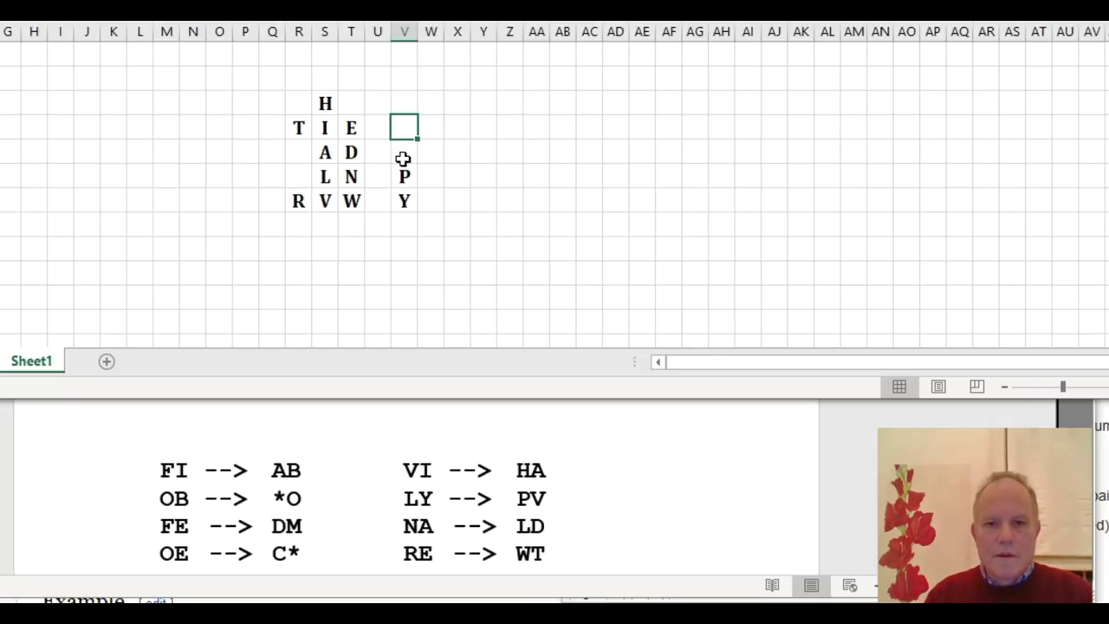
pyautogui.press('Left')
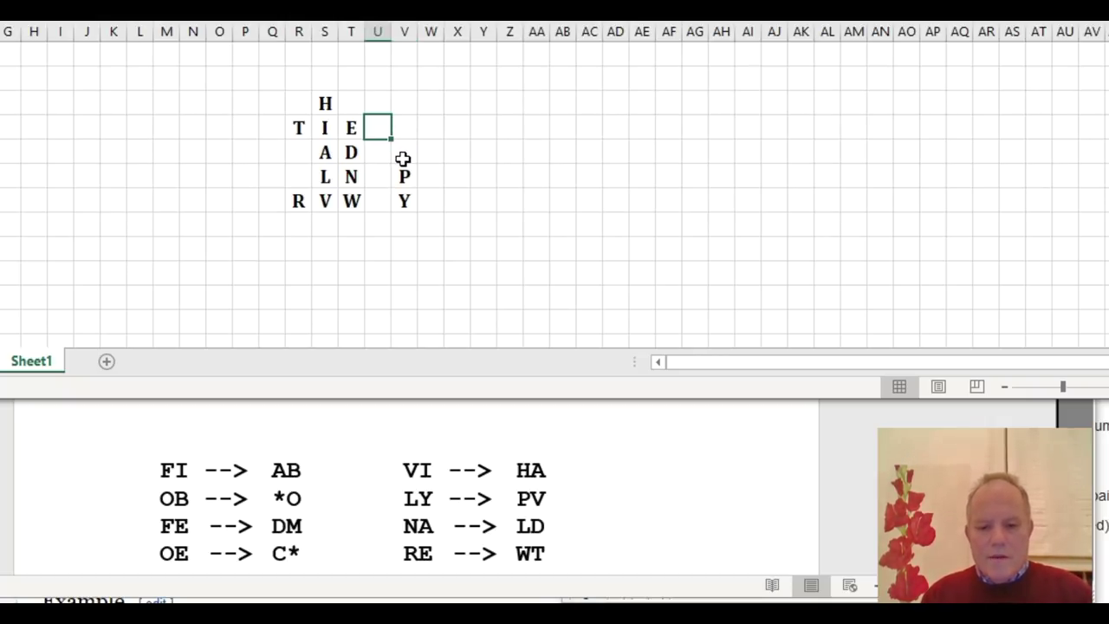
pyautogui.write('M')
pyautogui.press('Return')
# - Place F in the cell to the right of D
pyautogui.write('F')
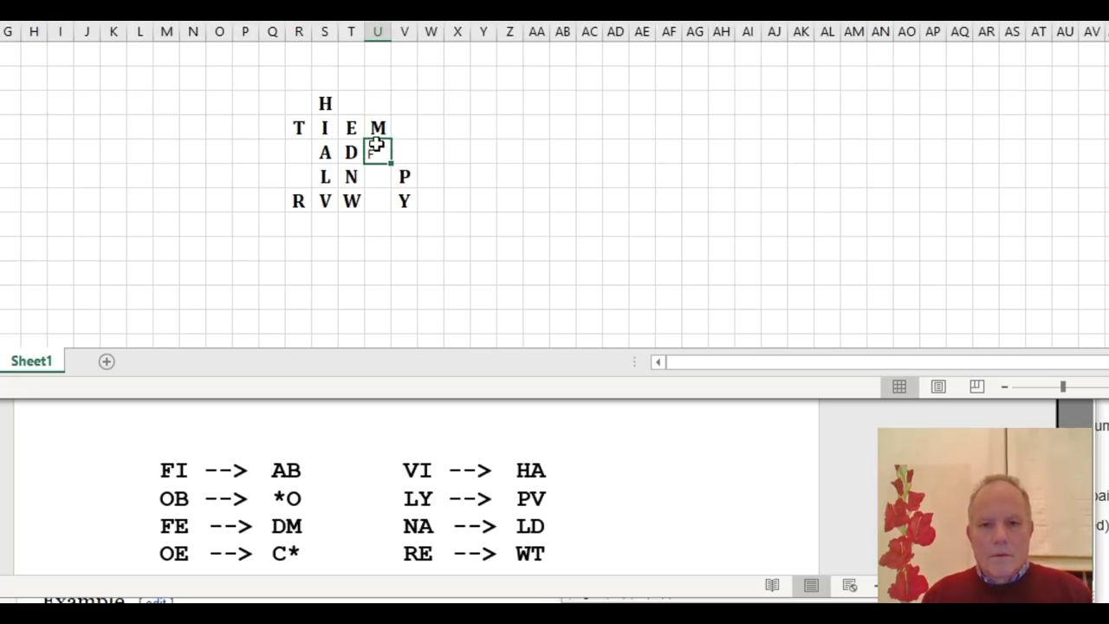
pyautogui.press('Escape')
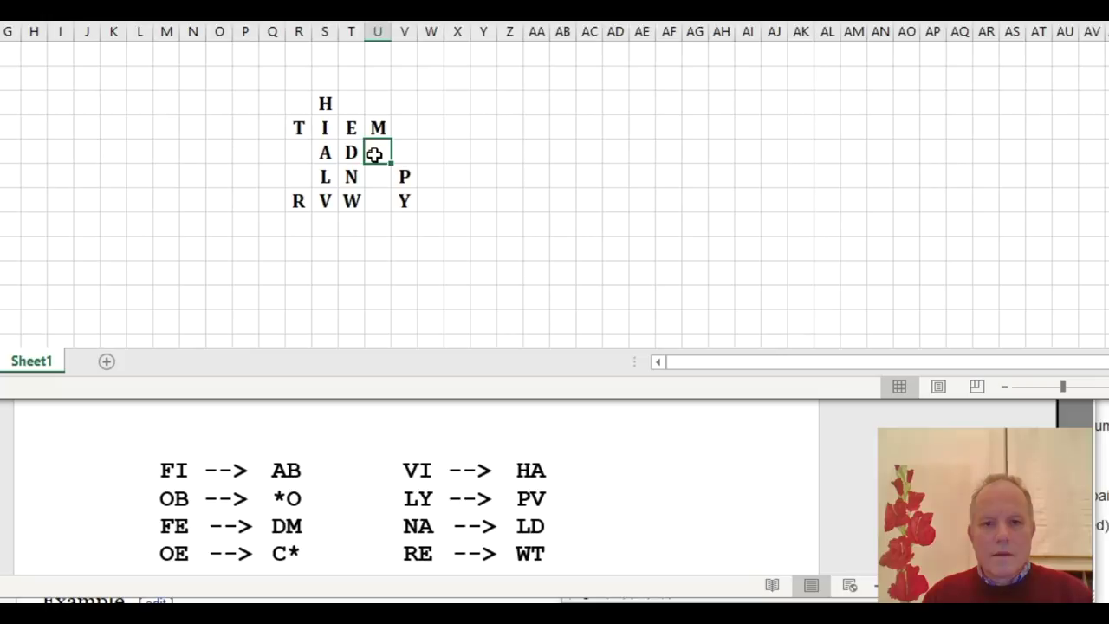
pyautogui.click(360, 154)
pyautogui.moveTo(365, 164); pyautogui.dragTo(378, 153)
pyautogui.click(379, 152)
pyautogui.write('F')
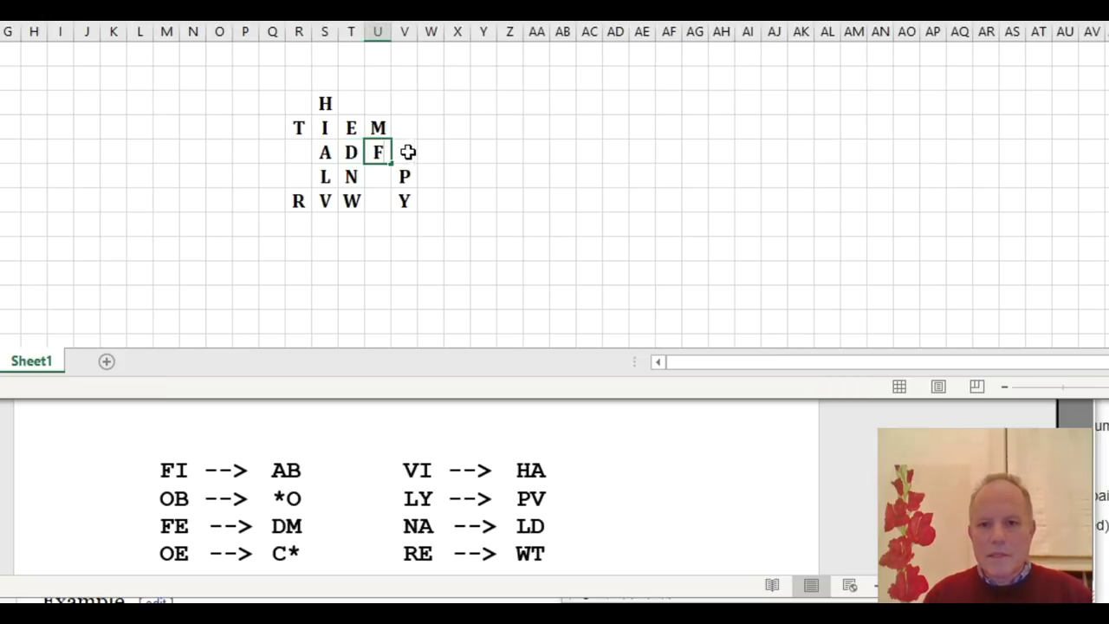
pyautogui.click(427, 150)
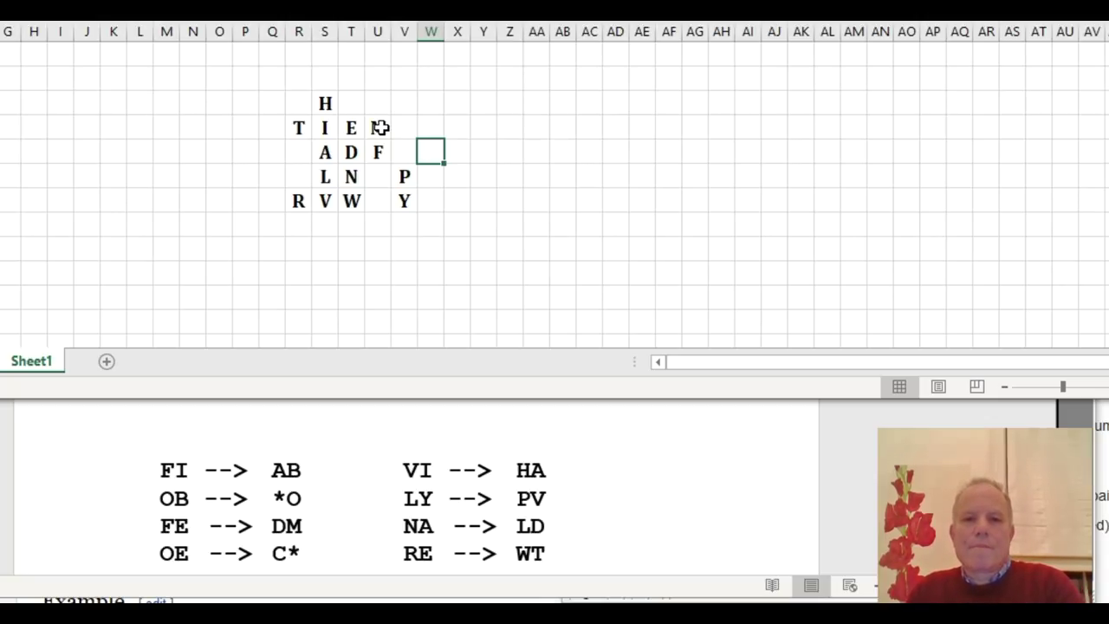
pyautogui.click(301, 130)
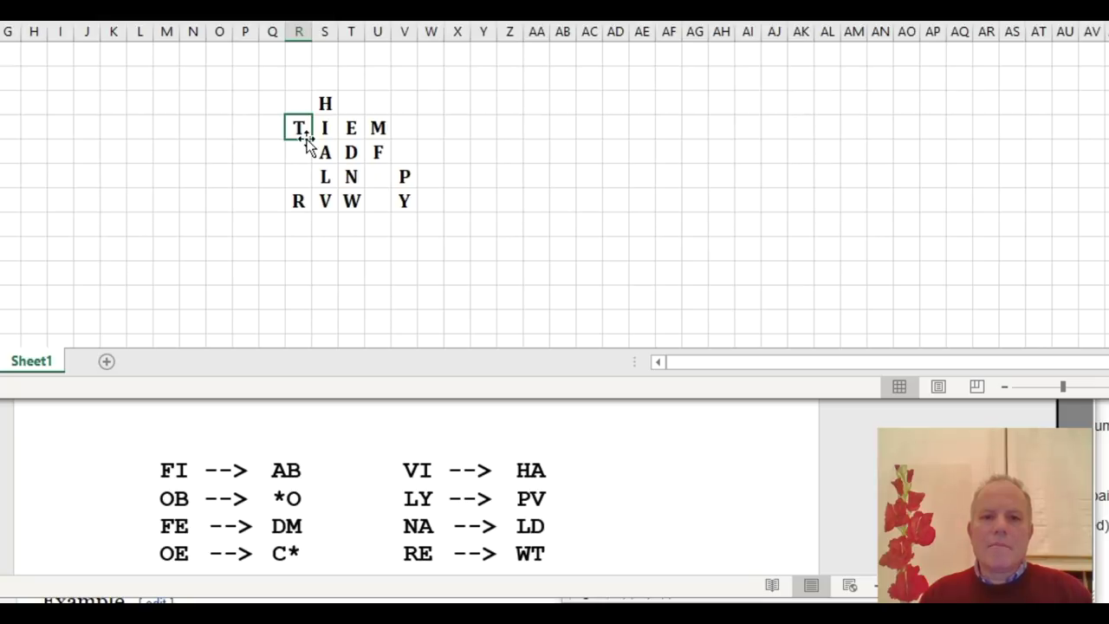
# - Move T, E and M up one row so the top row reads THEM
pyautogui.moveTo(304, 138); pyautogui.dragTo(305, 109)
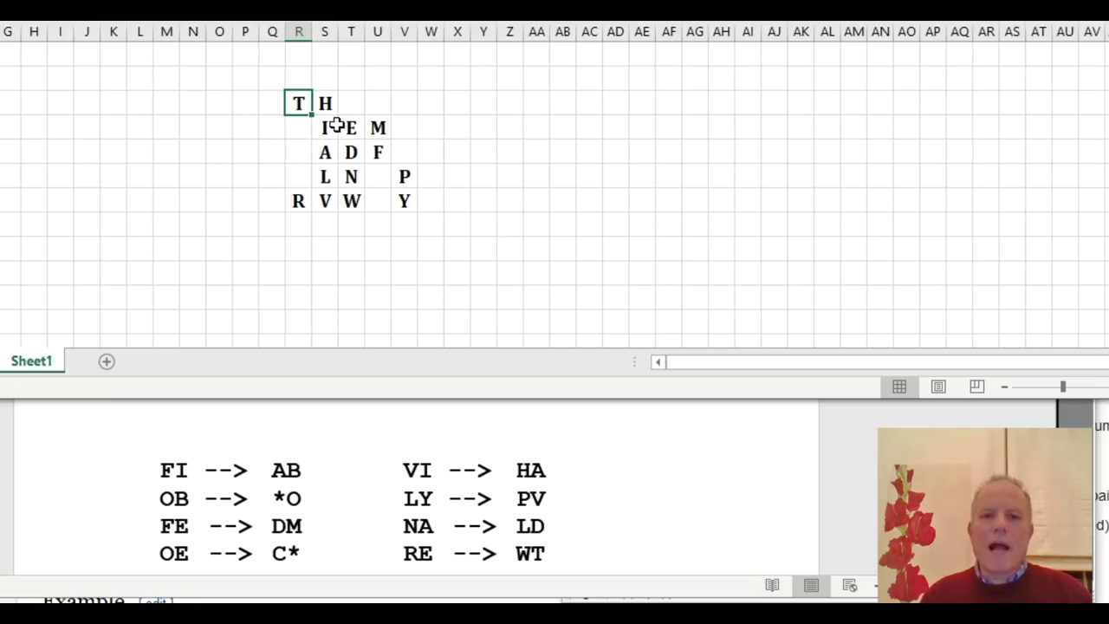
pyautogui.click(352, 126)
pyautogui.moveTo(357, 138)
pyautogui.mouseDown()
pyautogui.moveTo(379, 154)
pyautogui.moveTo(356, 119)
pyautogui.mouseUp()
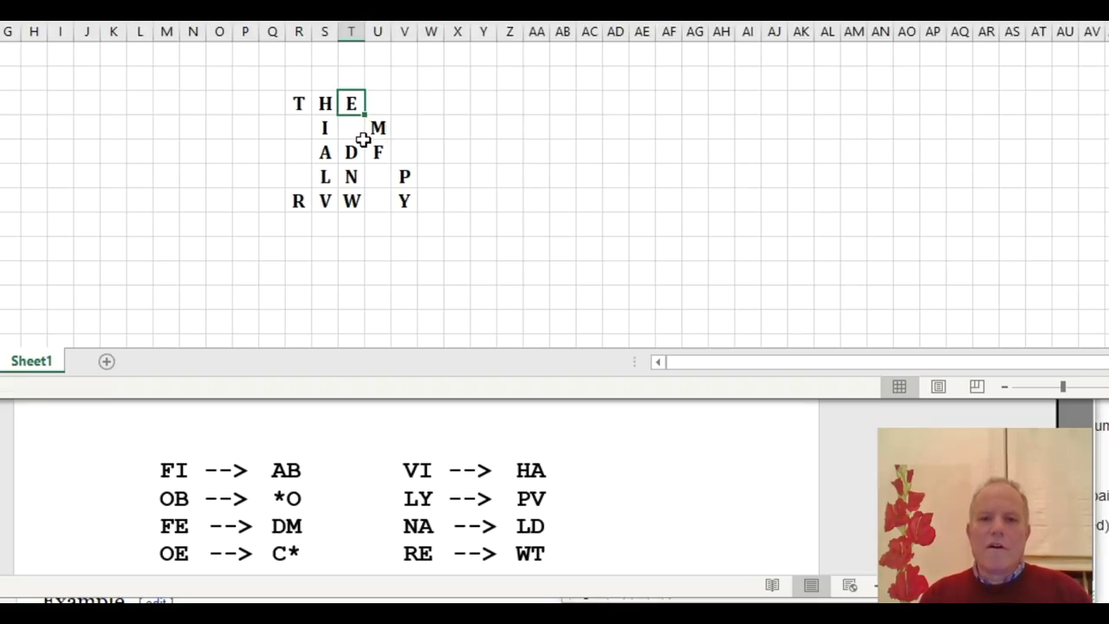
pyautogui.click(376, 134)
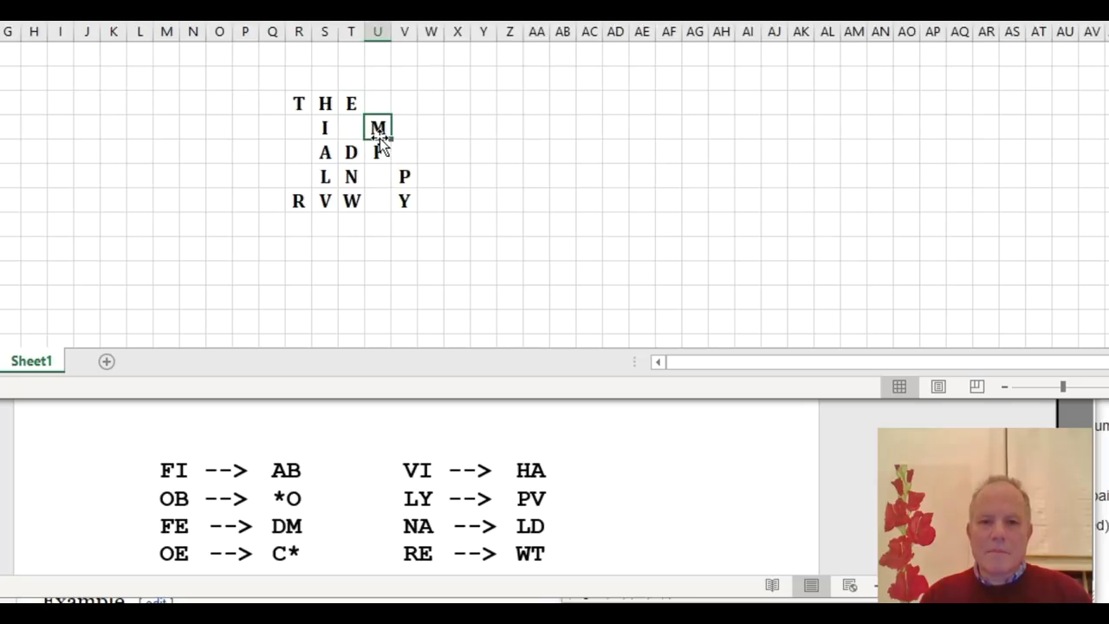
pyautogui.moveTo(380, 138); pyautogui.dragTo(379, 116)
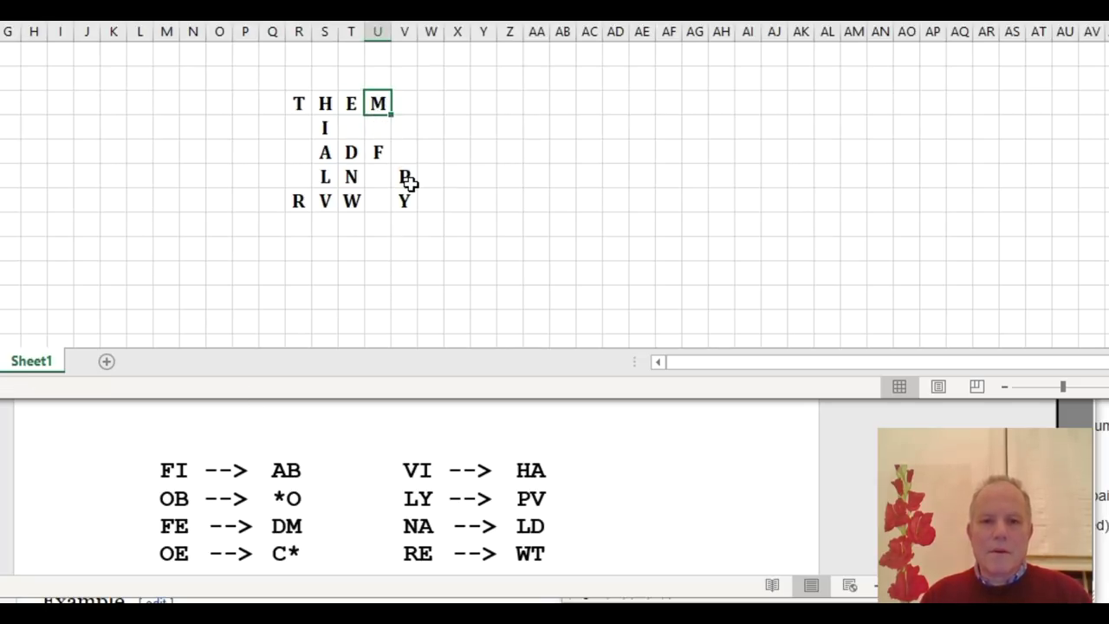
# - Type B beneath M and shift P right to sit directly above Y
pyautogui.click(369, 126)
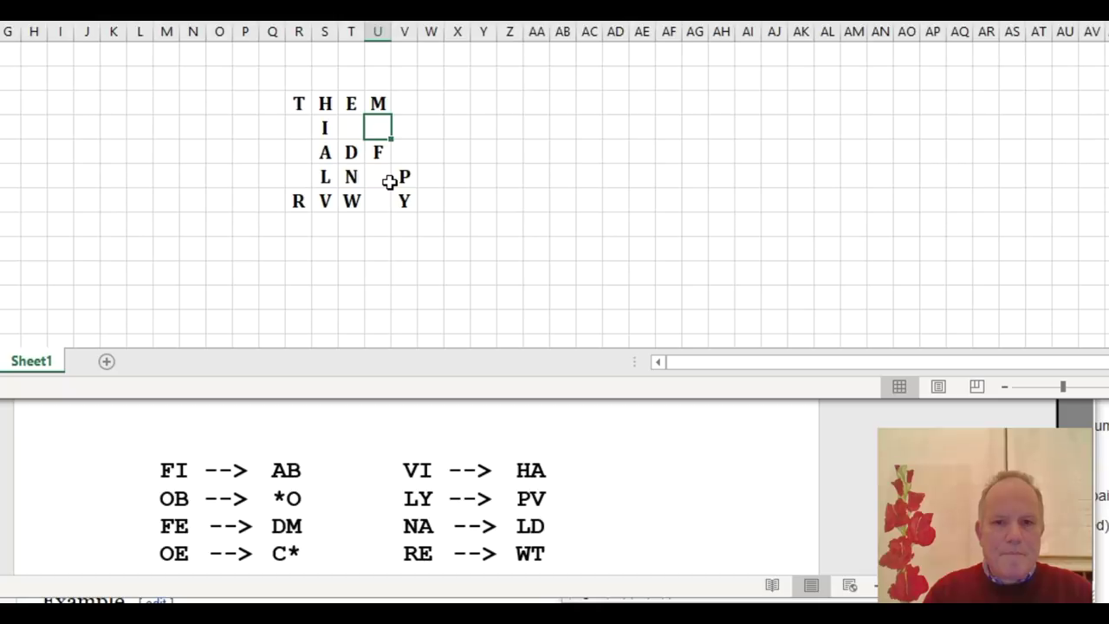
pyautogui.write('b')
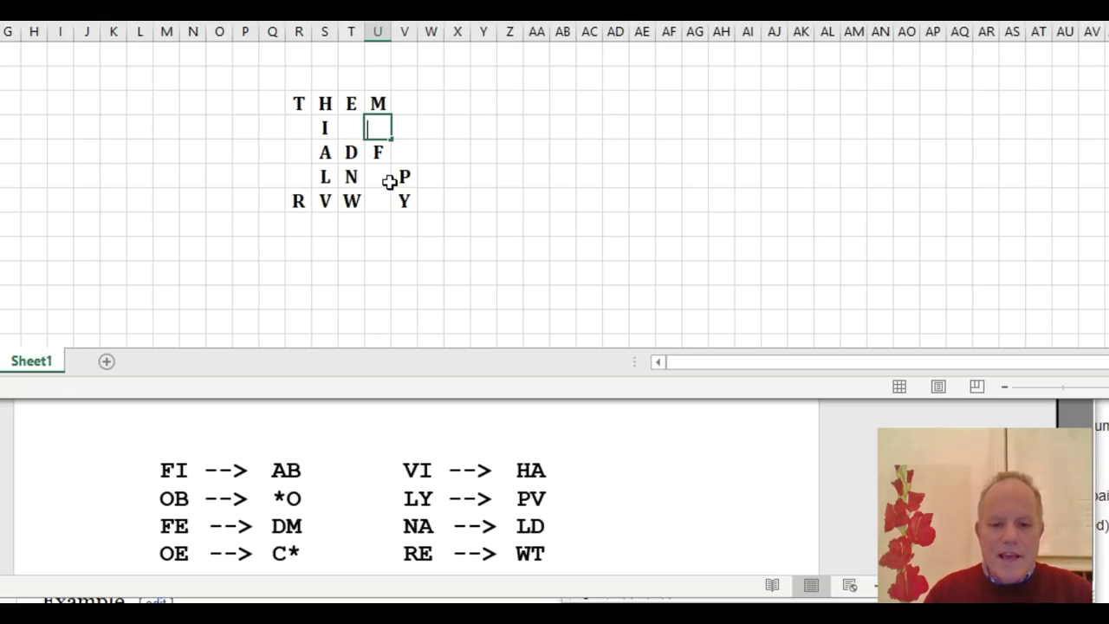
pyautogui.press('Return')
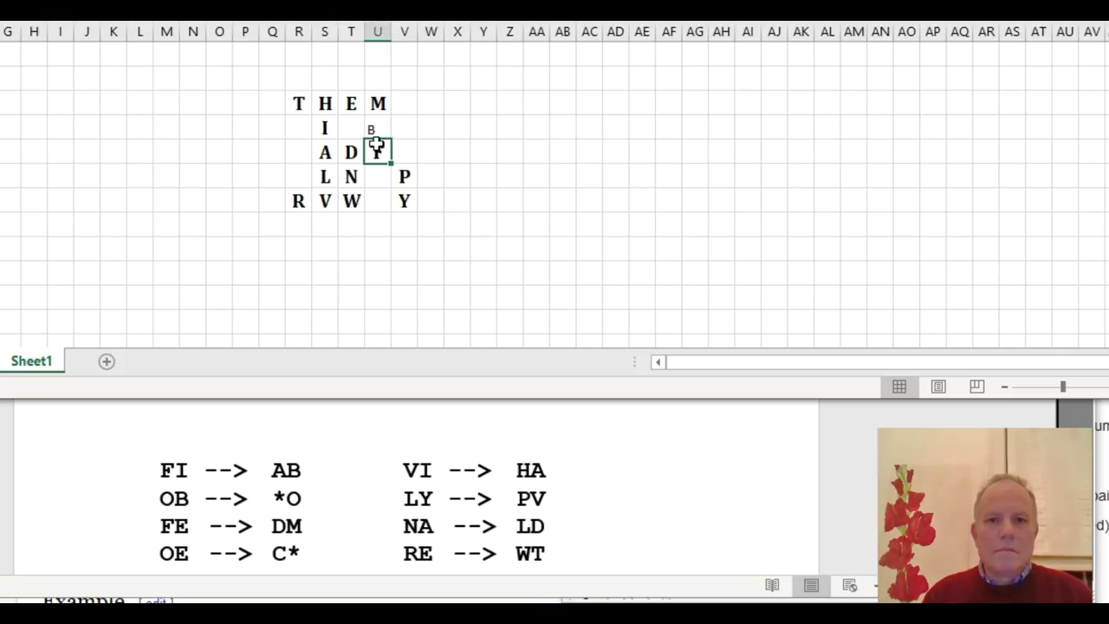
pyautogui.moveTo(389, 164); pyautogui.dragTo(389, 124)
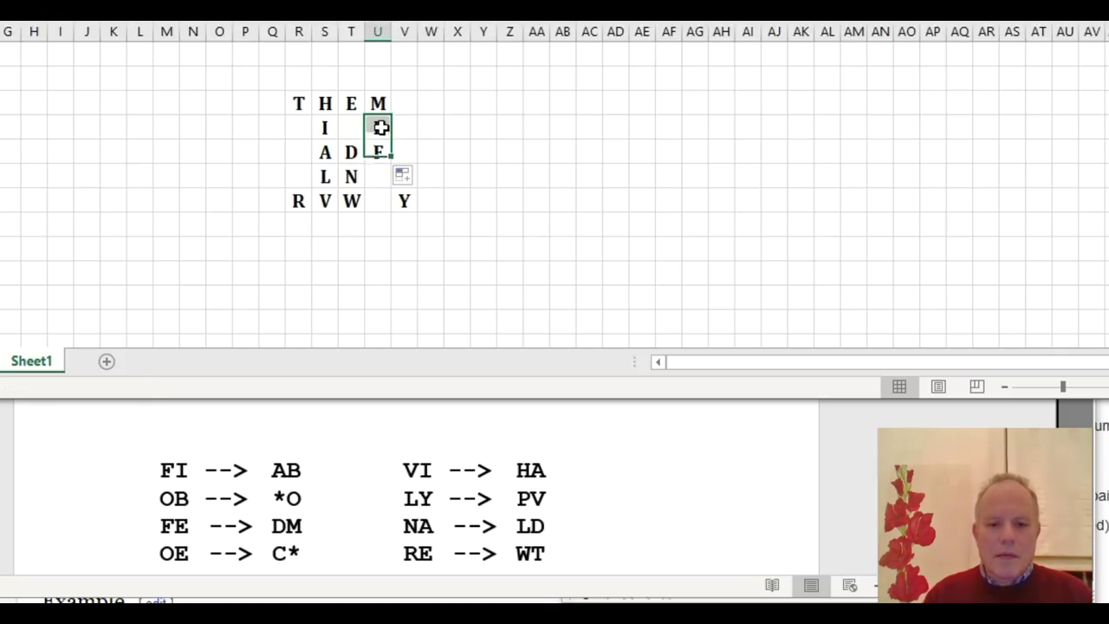
pyautogui.click(382, 128)
pyautogui.press('Right')
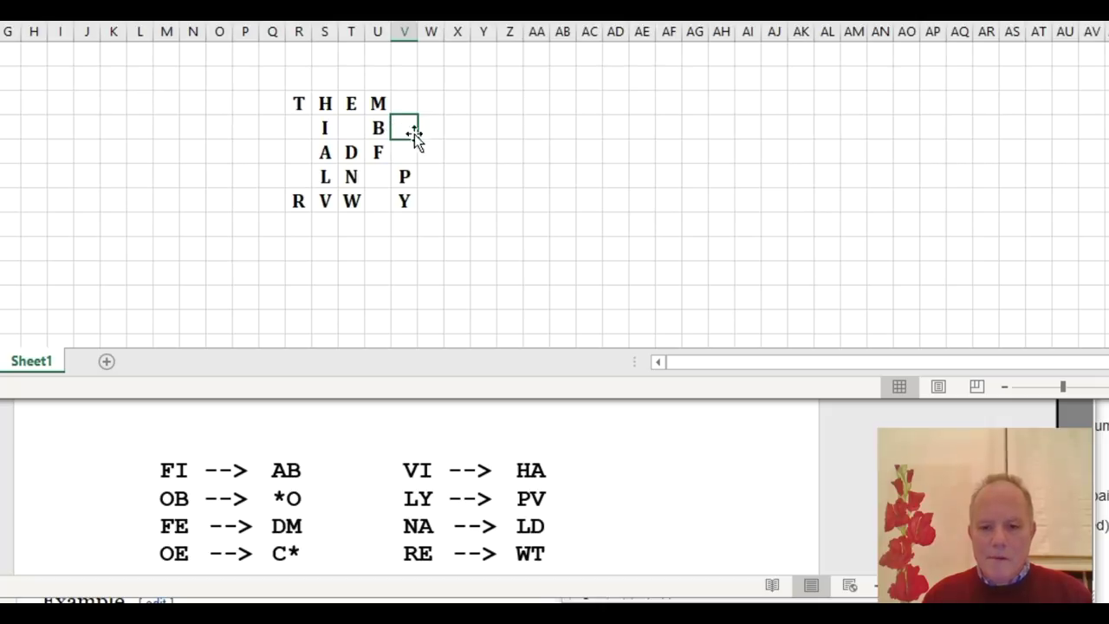
# - Add O after B and C between I and B in the second row
pyautogui.write('O')
pyautogui.press('Return')
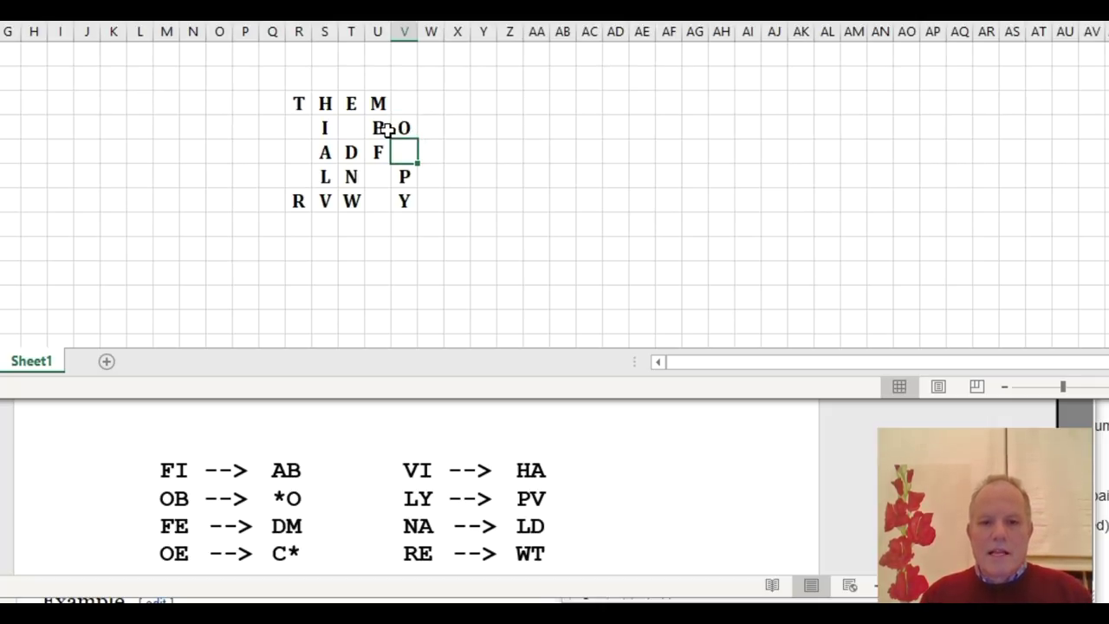
pyautogui.click(292, 127)
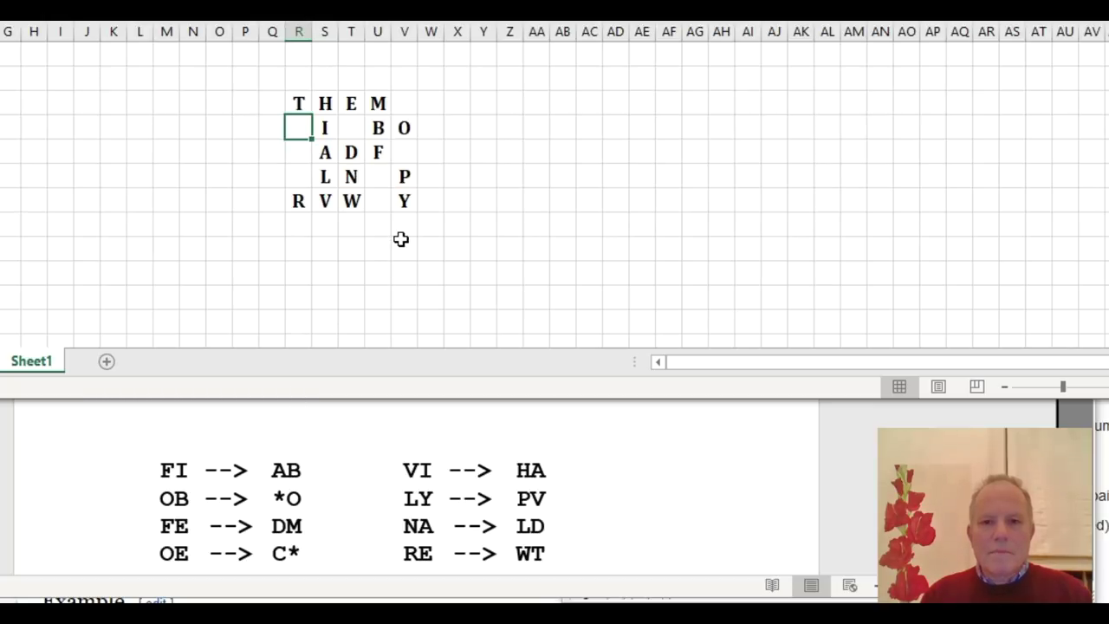
pyautogui.click(357, 129)
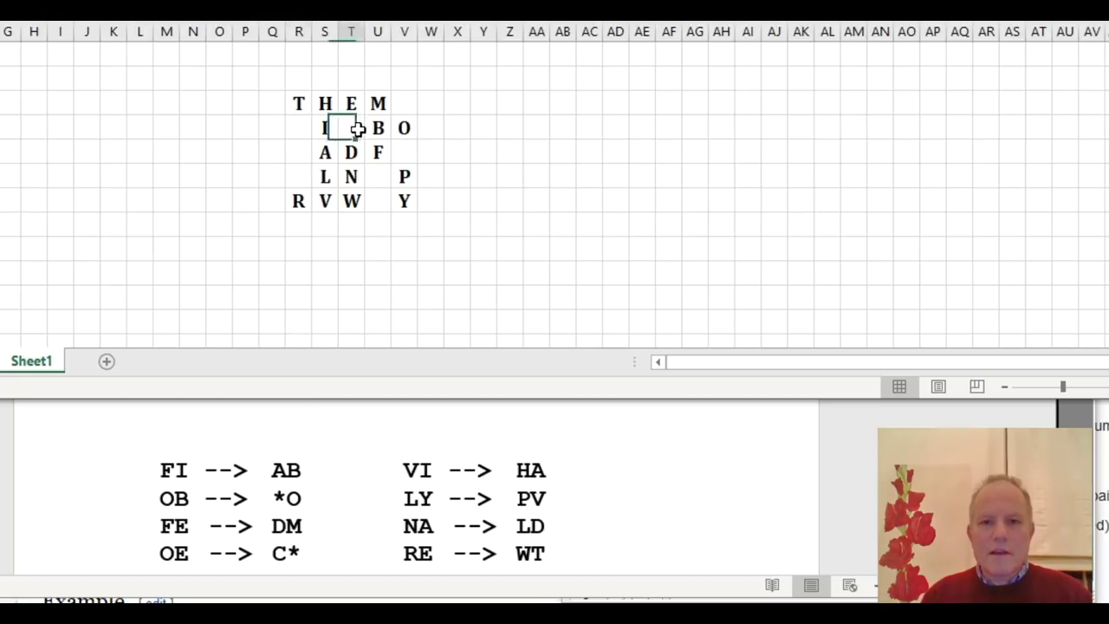
pyautogui.write('c')
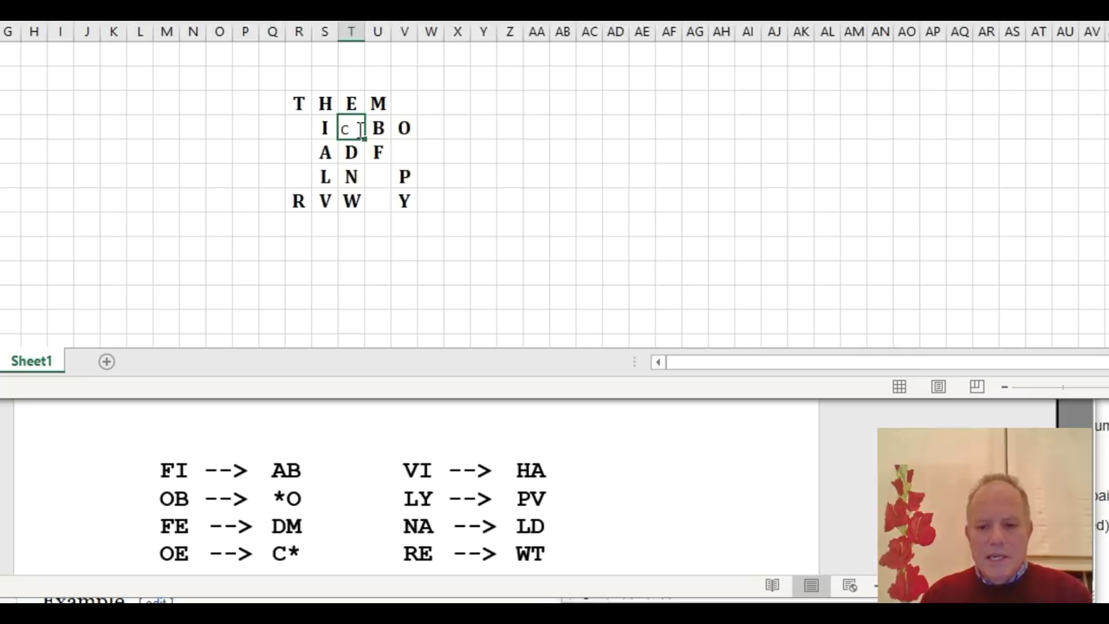
pyautogui.press('Return')
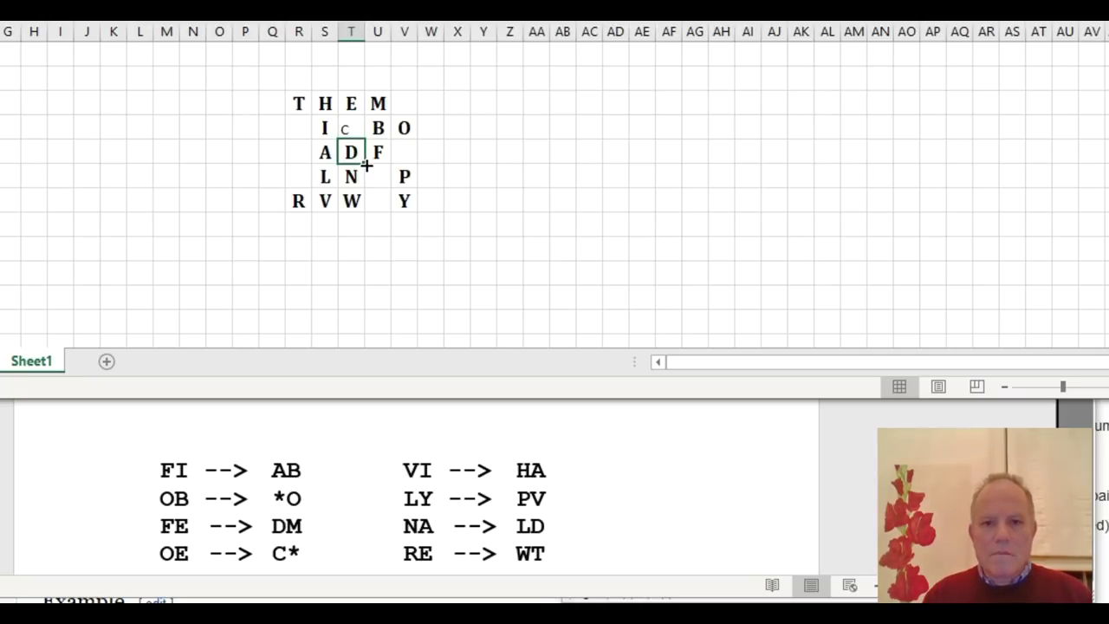
# - Undo an accidental N fill and restore the deleted D in the third row
pyautogui.press('Delete')
pyautogui.click(353, 178)
pyautogui.moveTo(364, 188); pyautogui.dragTo(353, 126)
pyautogui.hotkey('ctrl', 'z')
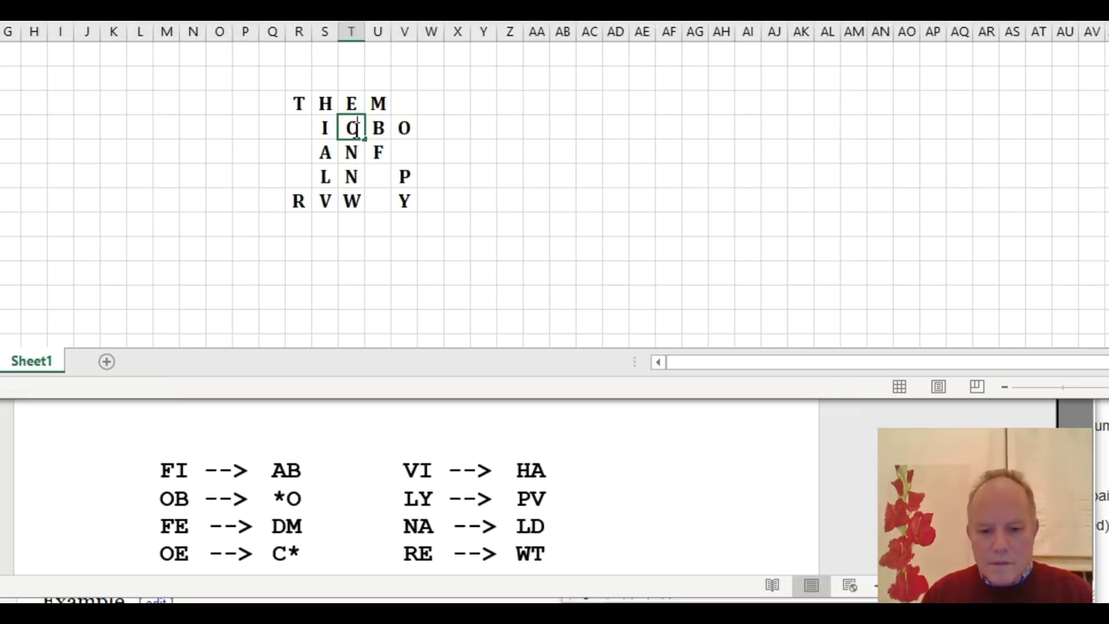
pyautogui.hotkey('ctrl', 'z')
pyautogui.press('Right')
pyautogui.press('Right')
pyautogui.press('Right')
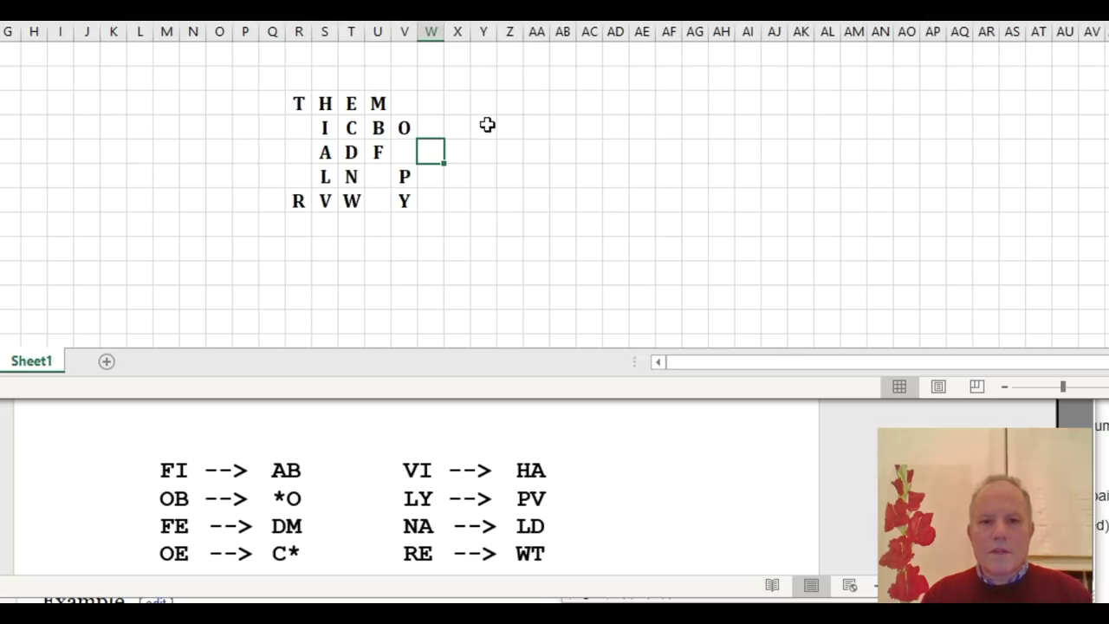
pyautogui.click(381, 200)
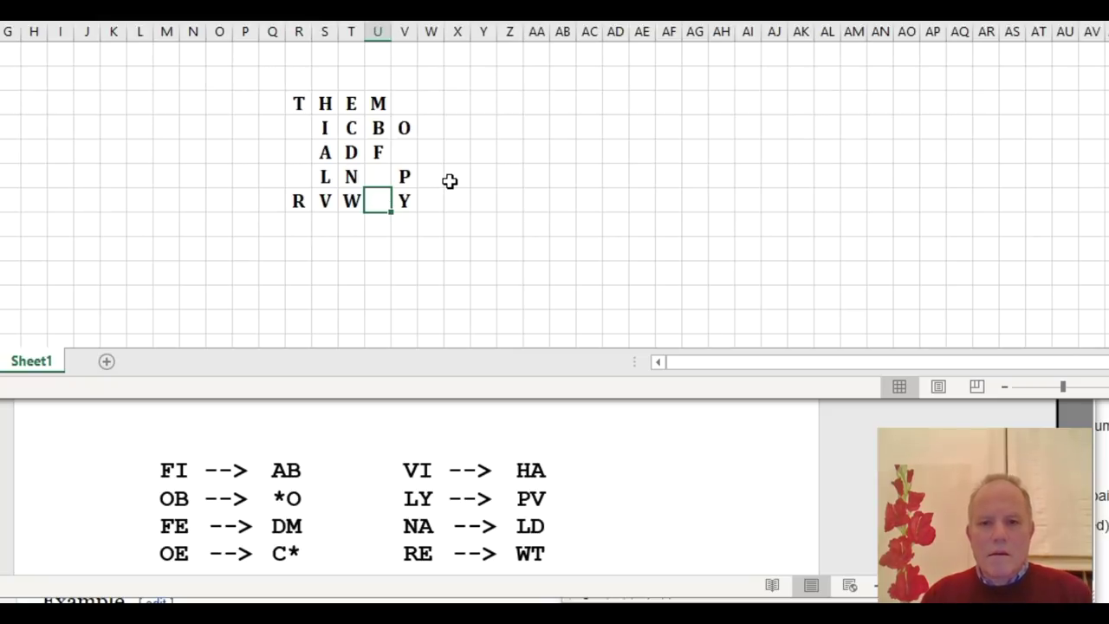
# - Move P and Y from V4:V5 into U4:U5 below F and clear the old cells
pyautogui.click(371, 176)
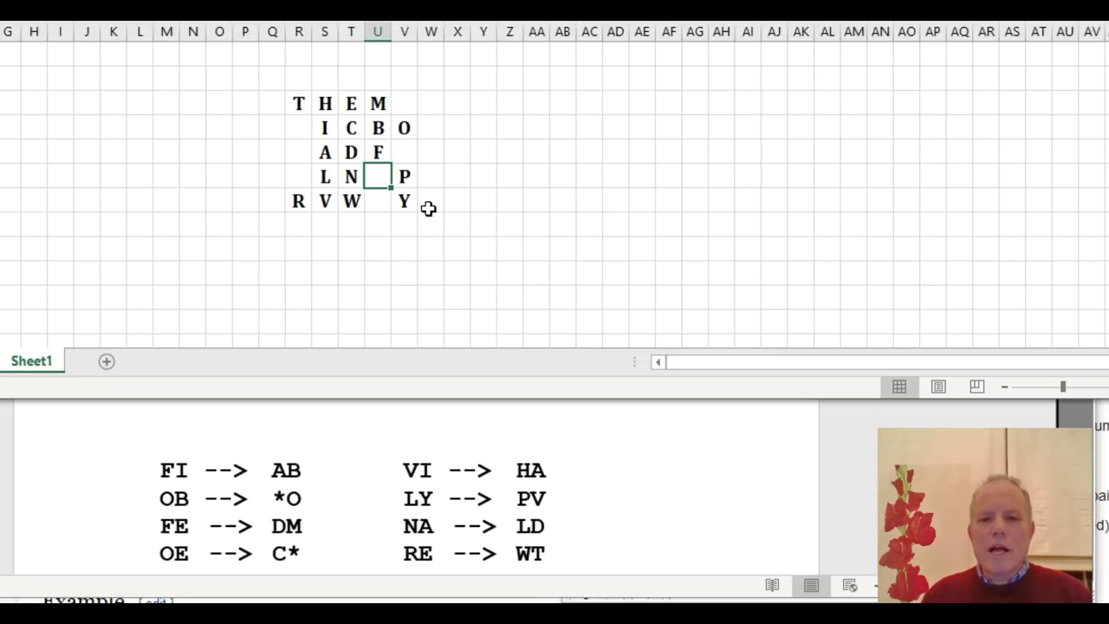
pyautogui.moveTo(407, 178); pyautogui.dragTo(372, 213)
pyautogui.moveTo(404, 180); pyautogui.dragTo(402, 199)
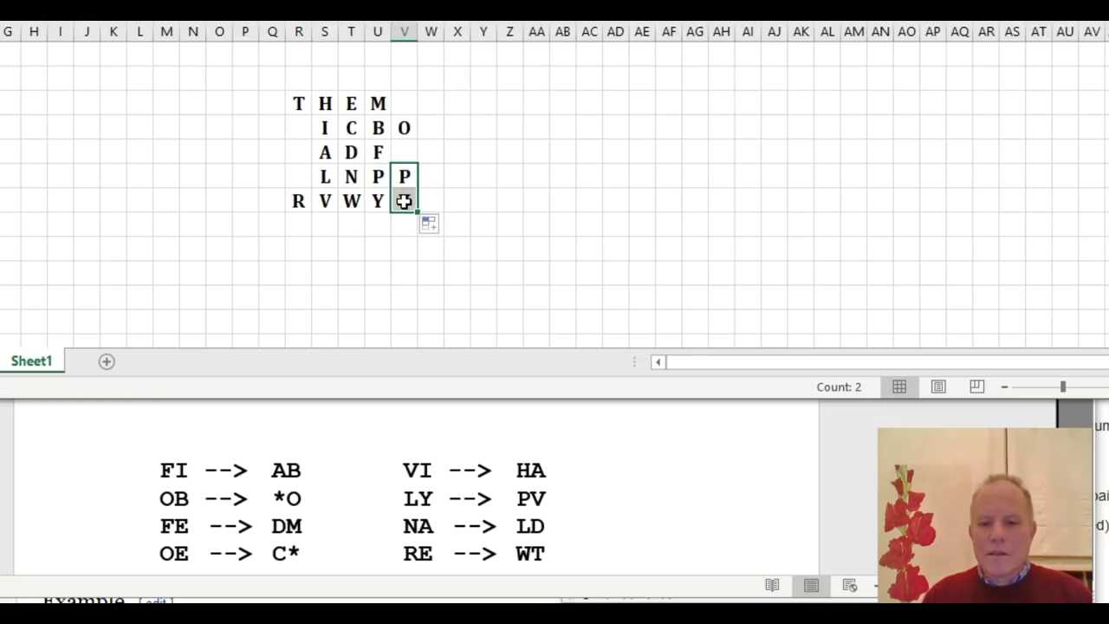
pyautogui.press('Delete')
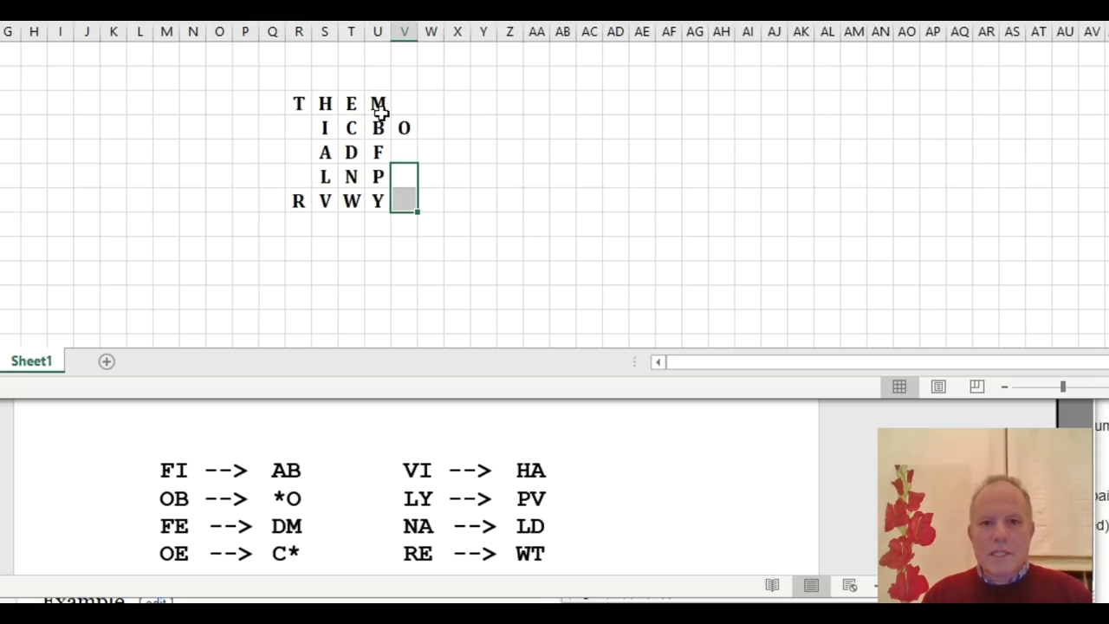
pyautogui.click(412, 102)
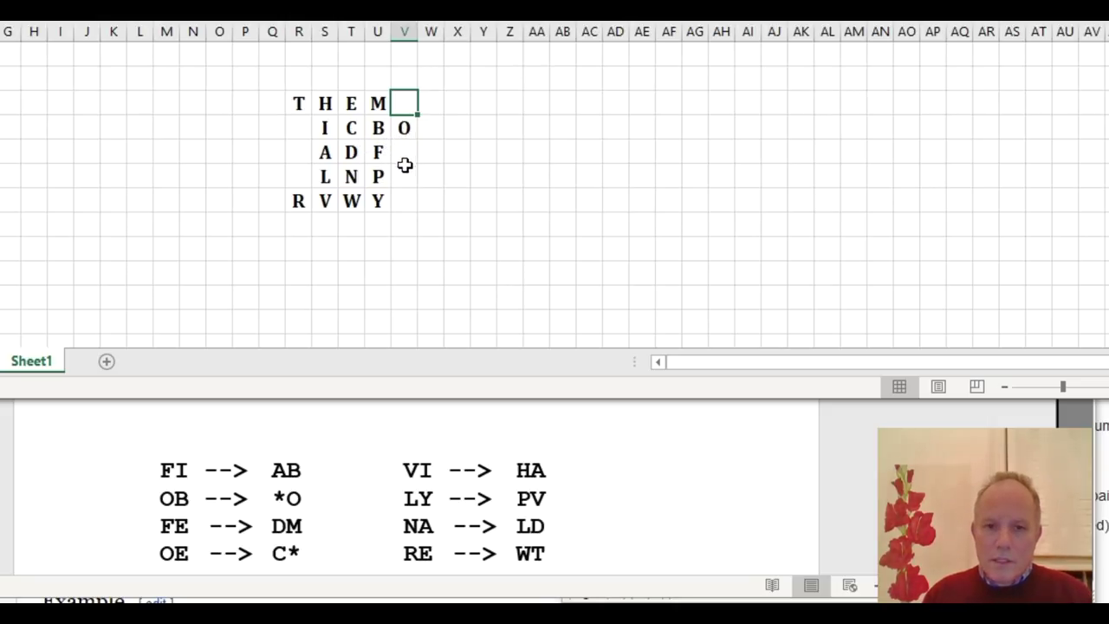
pyautogui.click(405, 204)
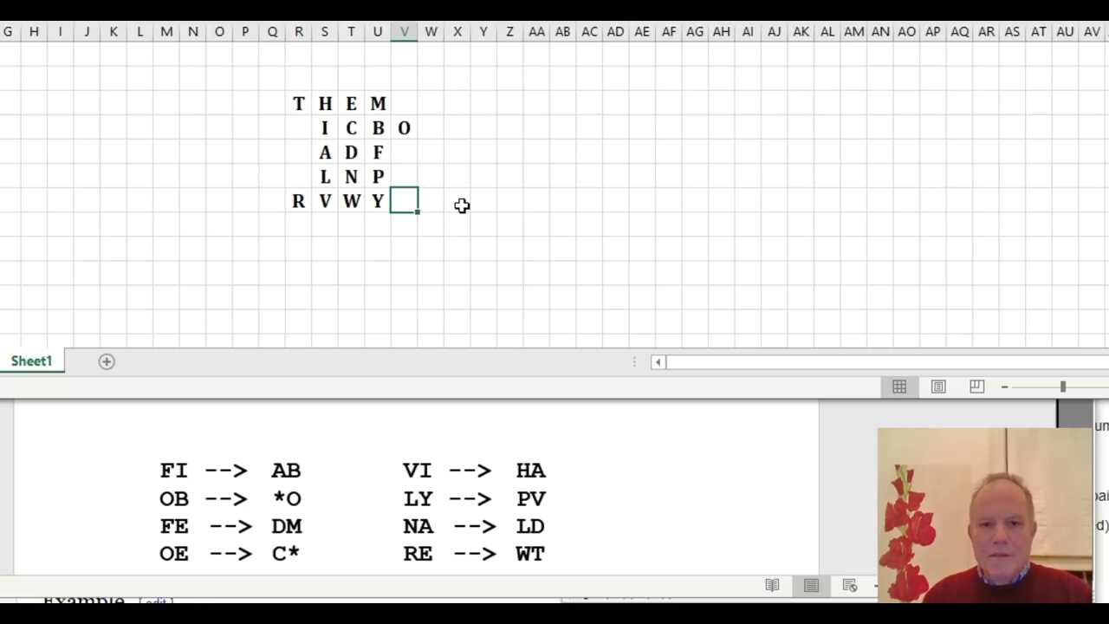
# - Fill in Z beside Y and Q beside P
pyautogui.write('Z')
pyautogui.press('Up')
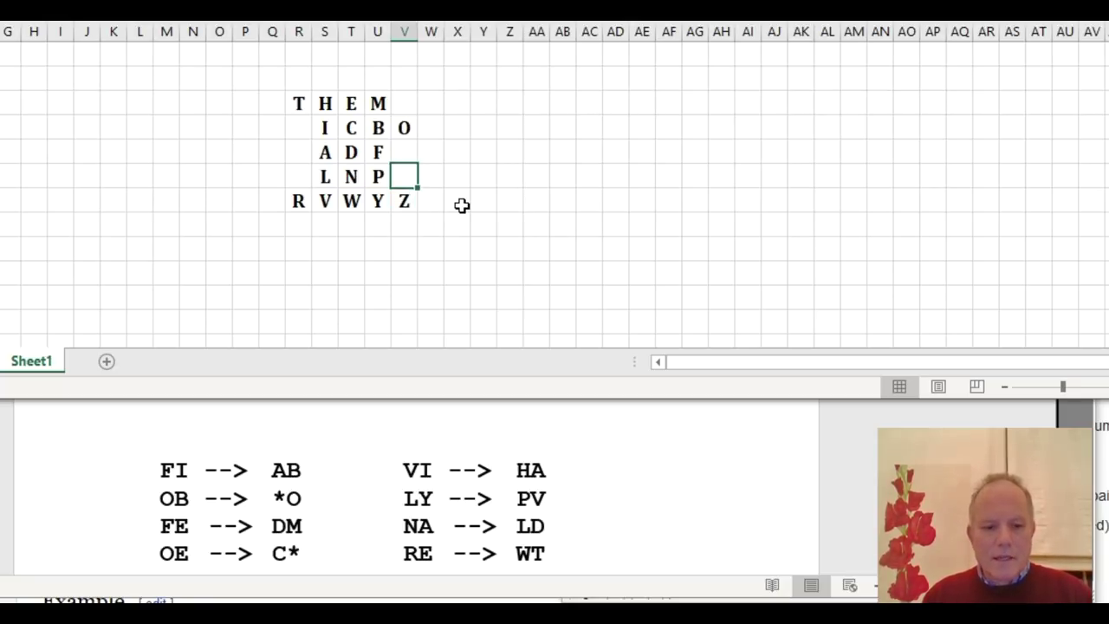
pyautogui.write('Q')
pyautogui.press('Left')
pyautogui.press('Left')
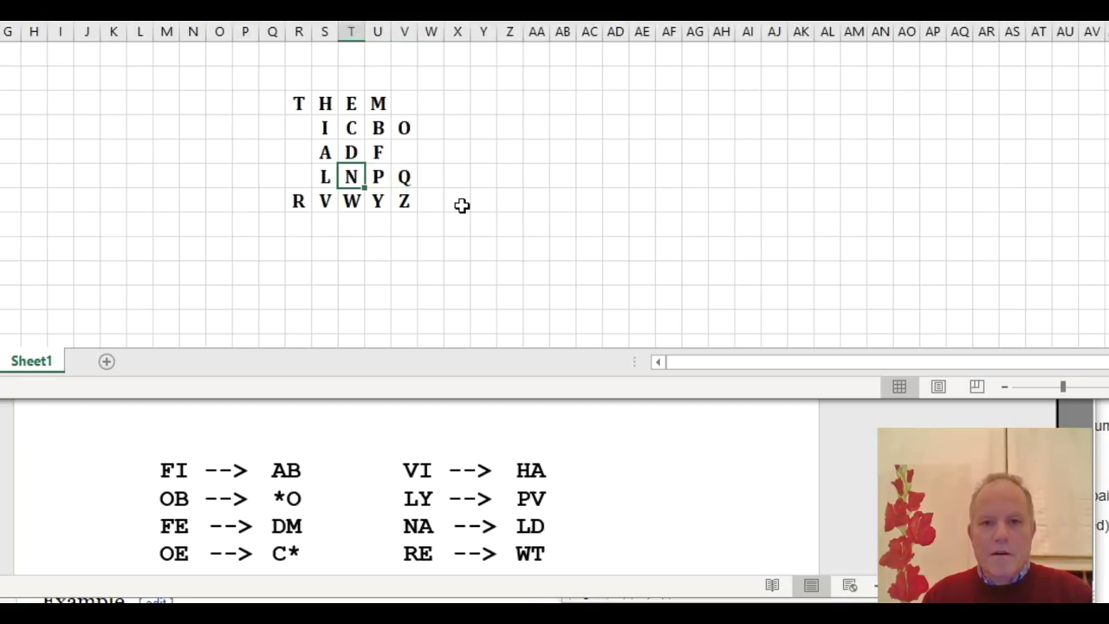
pyautogui.press('Up')
pyautogui.press('Right')
pyautogui.press('Right')
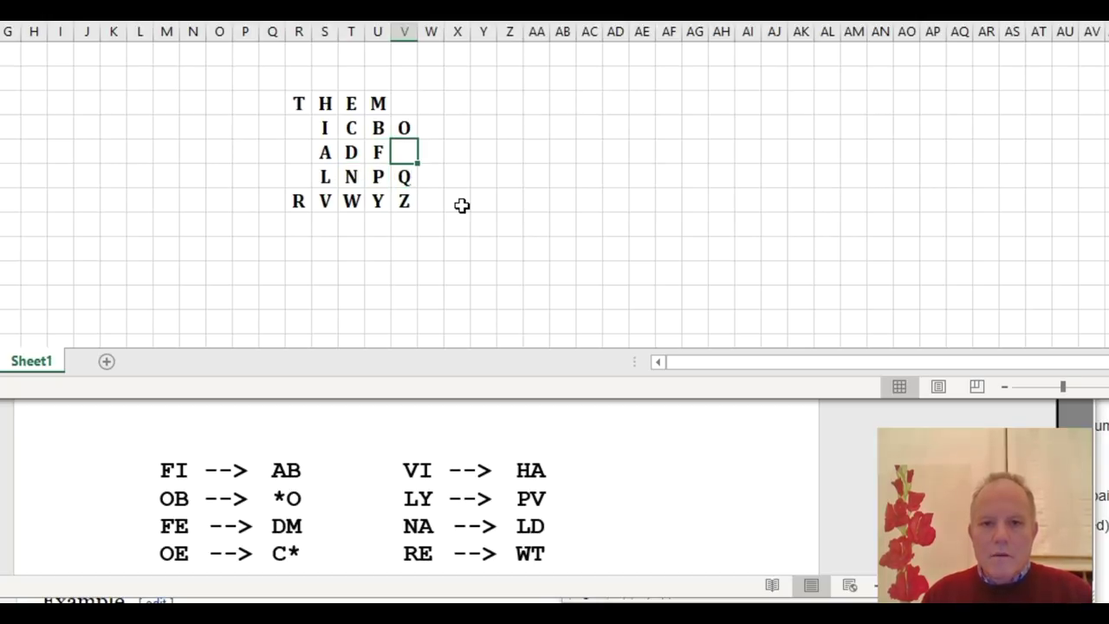
# - Enter I in the second row, G ending the third row and K starting the fourth row
pyautogui.click(325, 129)
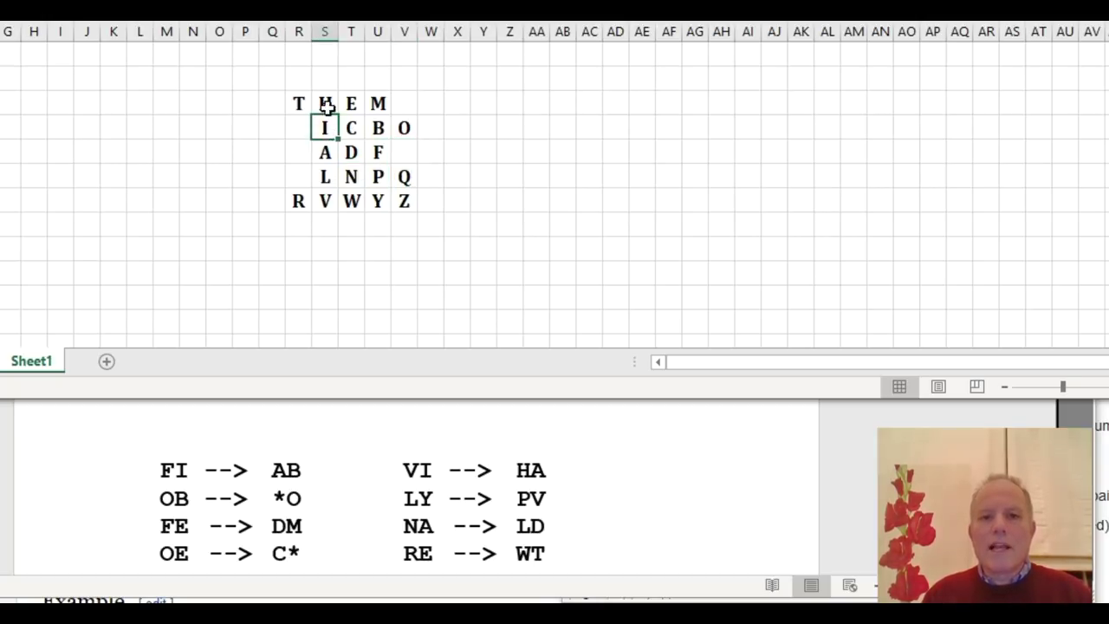
pyautogui.click(326, 104)
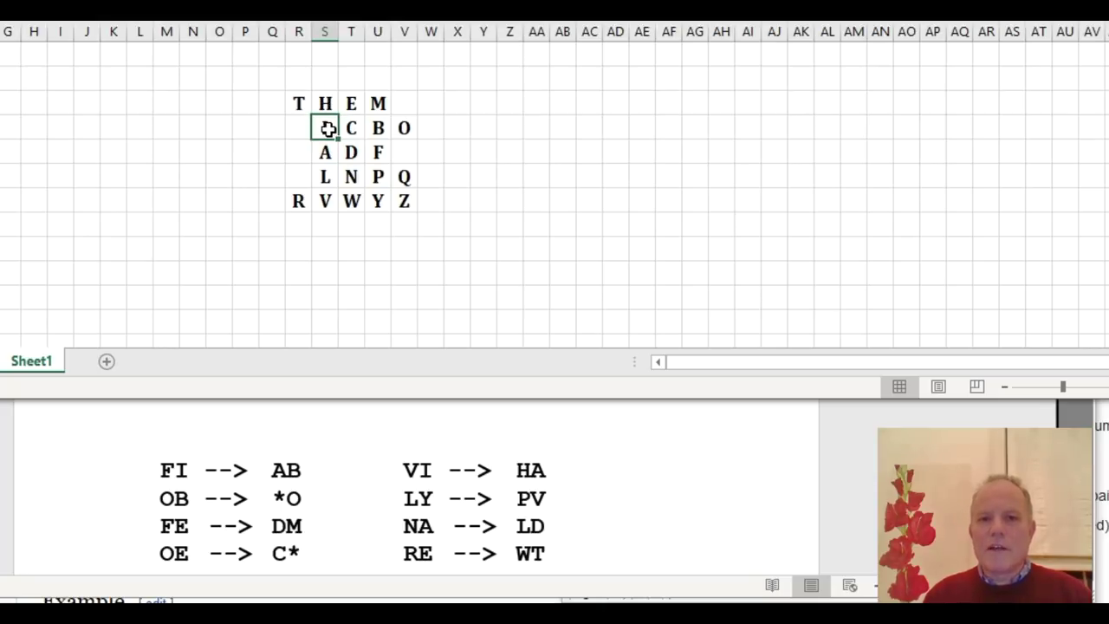
pyautogui.write('I')
pyautogui.click(399, 150)
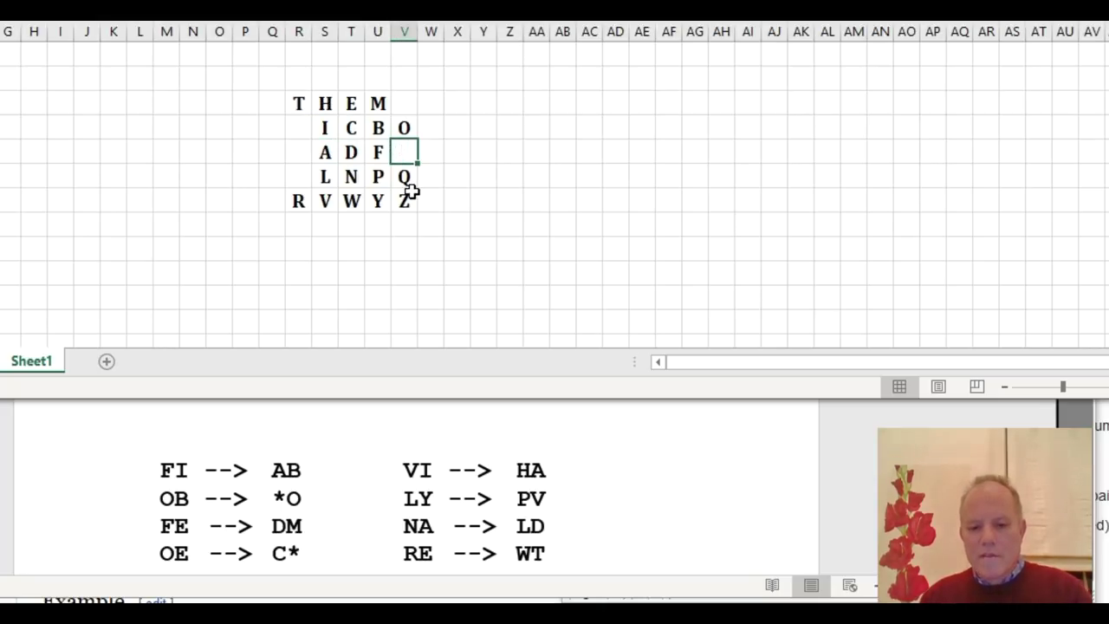
pyautogui.write('G')
pyautogui.press('Return')
pyautogui.press('Left')
pyautogui.press('Left')
pyautogui.press('Left')
pyautogui.press('Left')
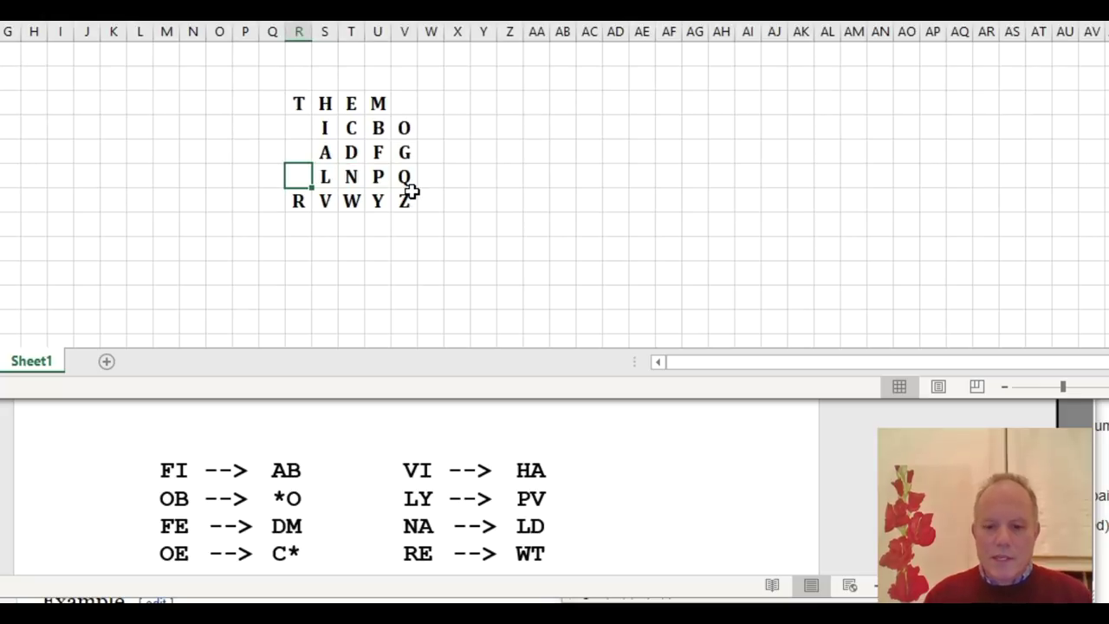
pyautogui.write('K')
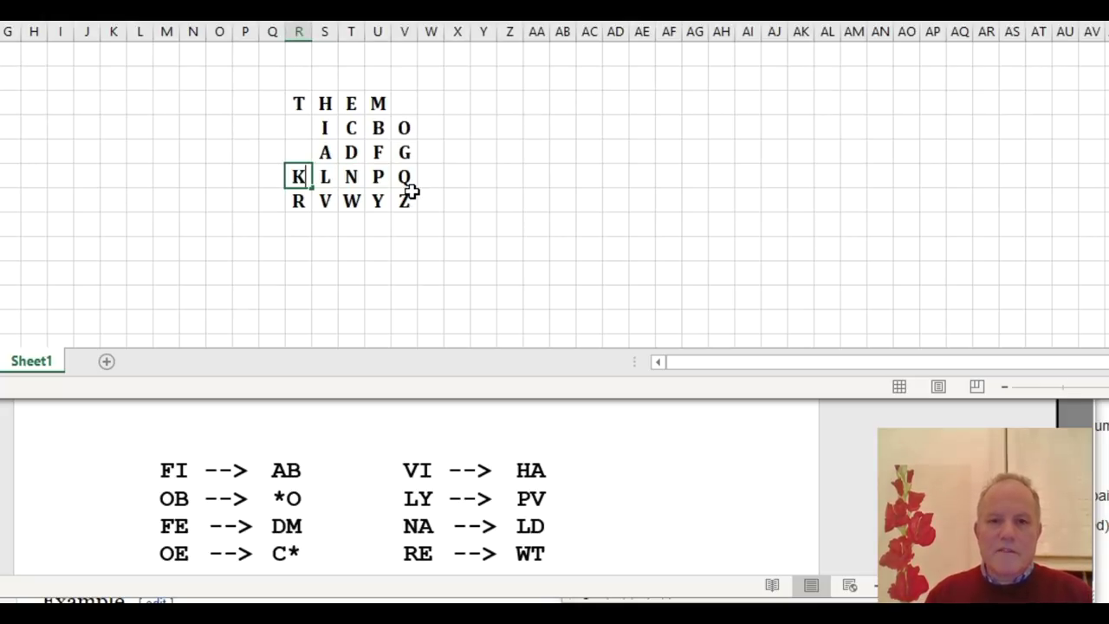
pyautogui.click(483, 158)
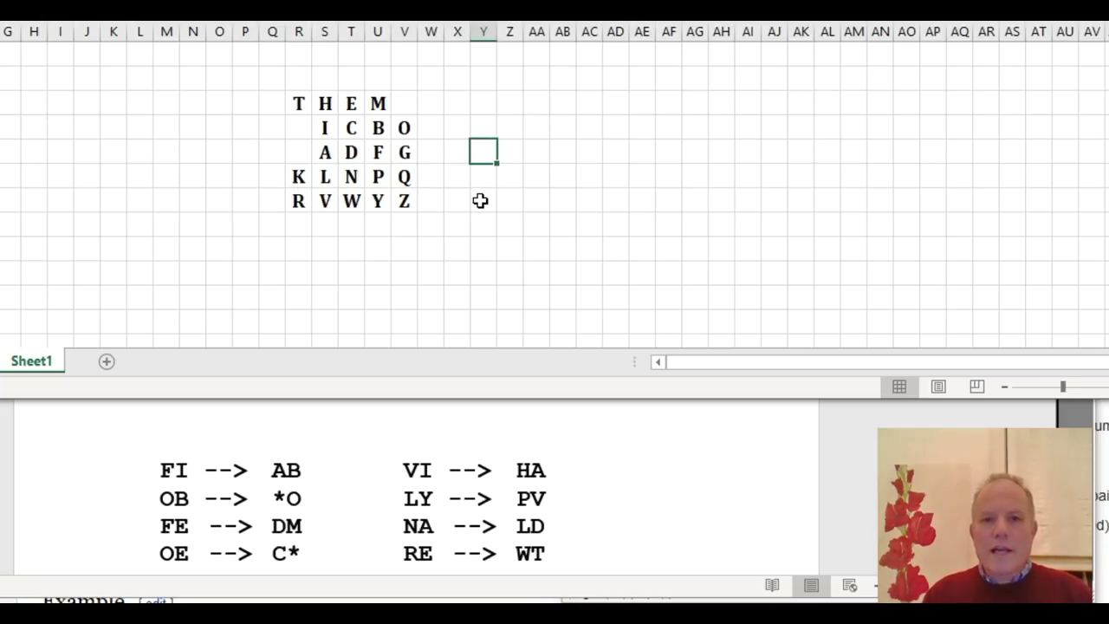
# - Enter U ending the top row, S starting the second row and X starting the third
pyautogui.click(407, 105)
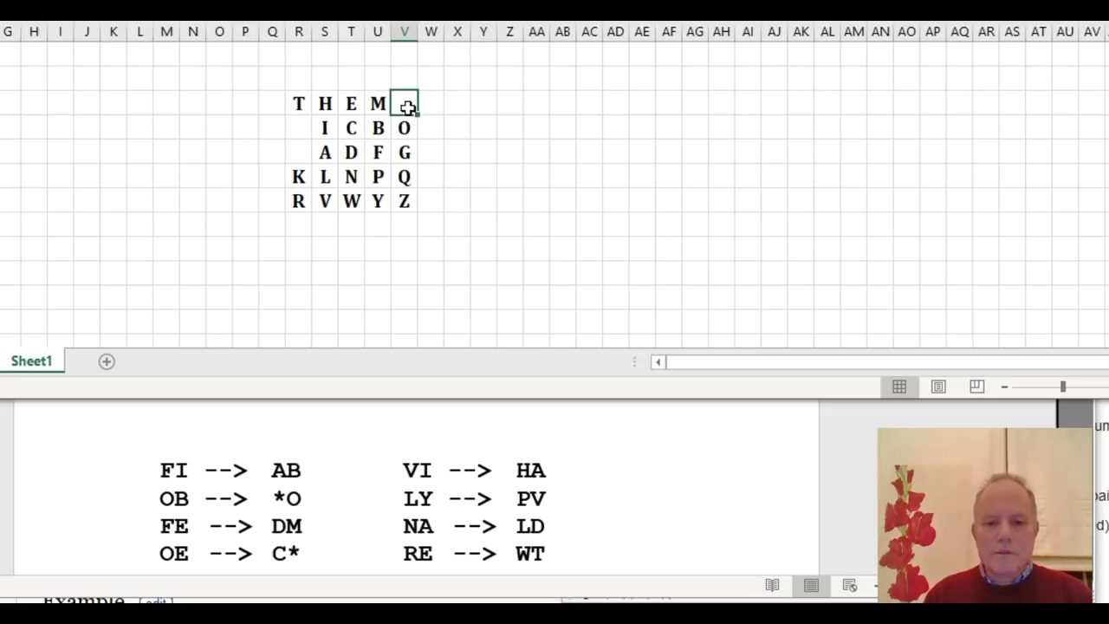
pyautogui.write('U')
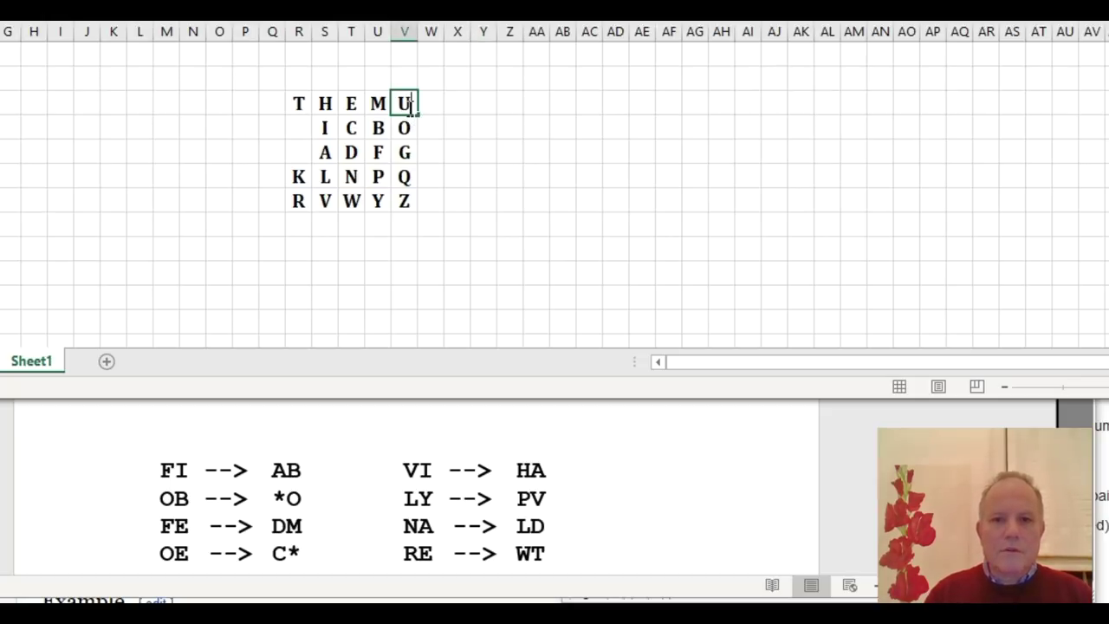
pyautogui.click(305, 131)
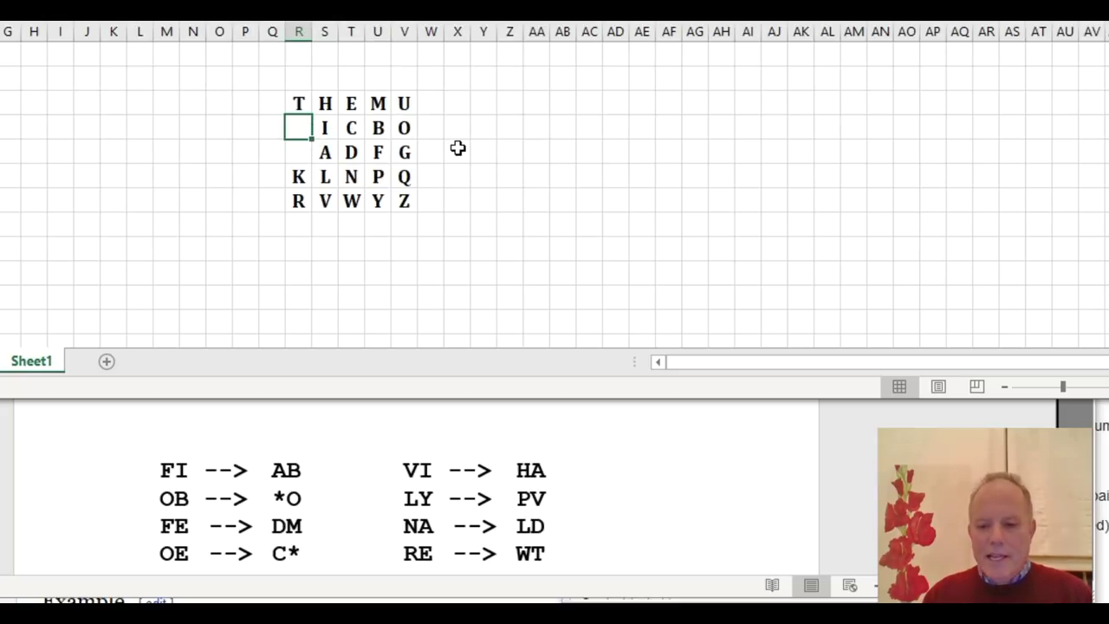
pyautogui.write('s')
pyautogui.press('Return')
pyautogui.press('Up')
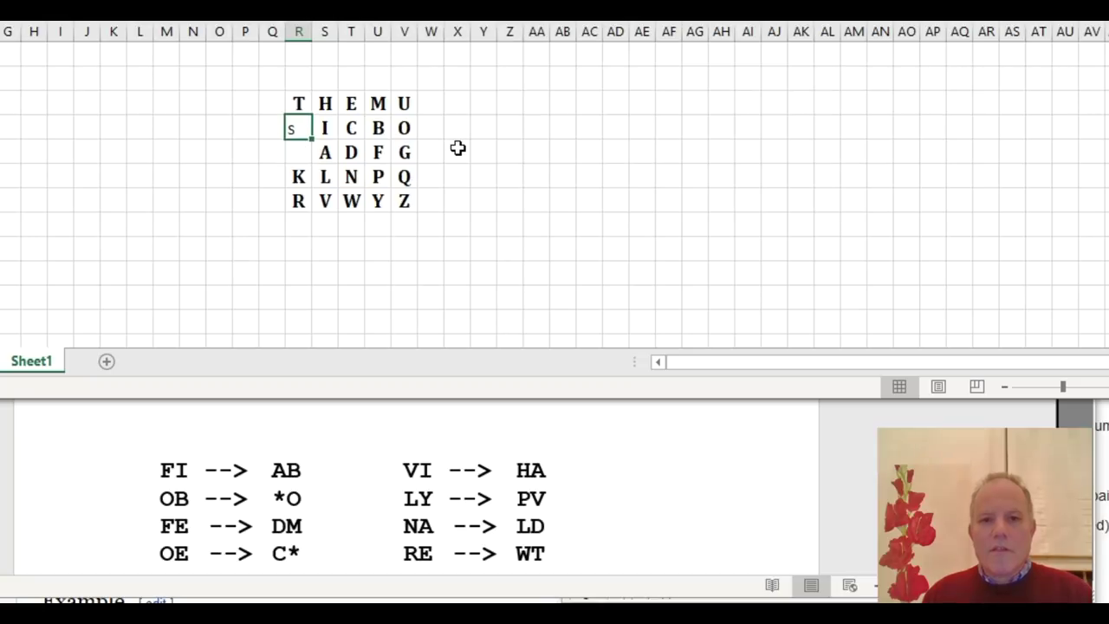
pyautogui.press('Down')
pyautogui.write('X')
pyautogui.press('Up')
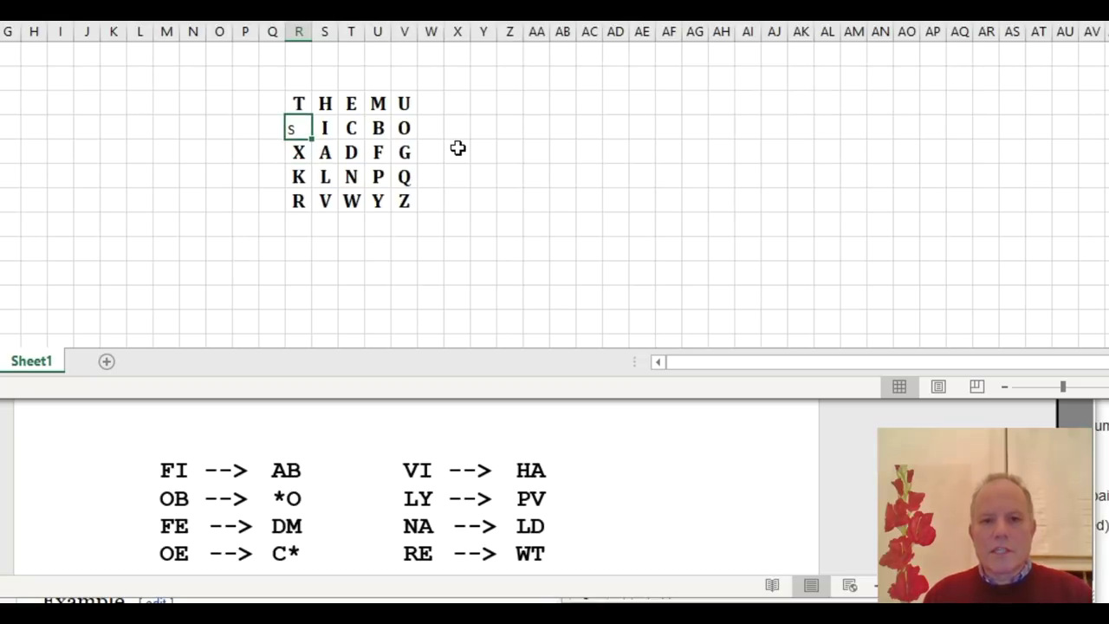
# - Copy the T's formatting to the second row's first cell and retype it as capital S
pyautogui.click(299, 106)
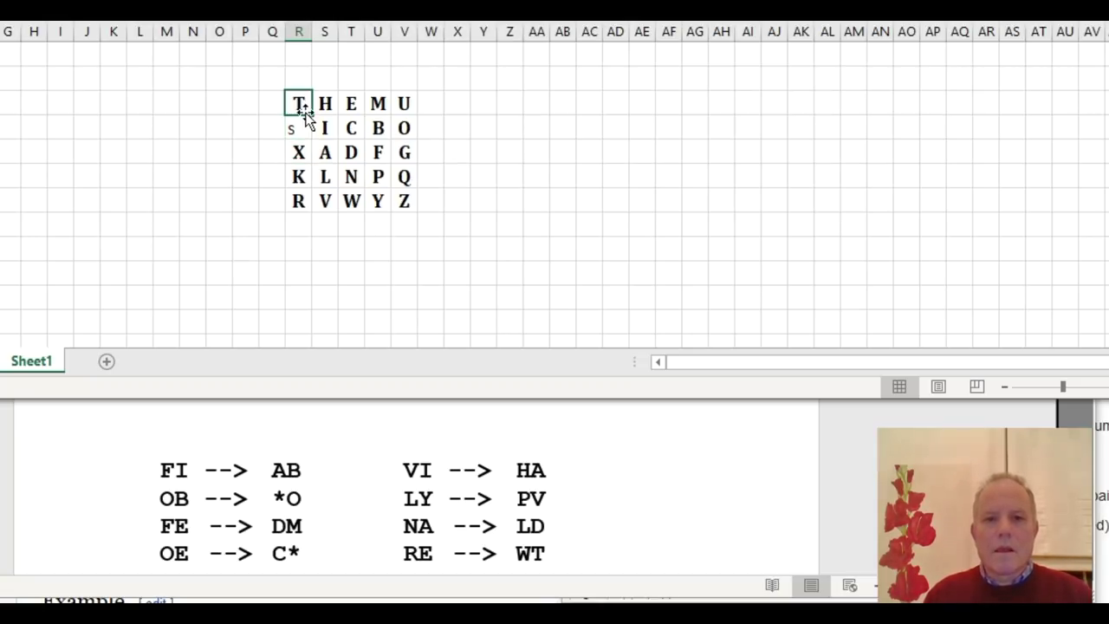
pyautogui.moveTo(308, 115); pyautogui.dragTo(300, 127)
pyautogui.click(300, 128)
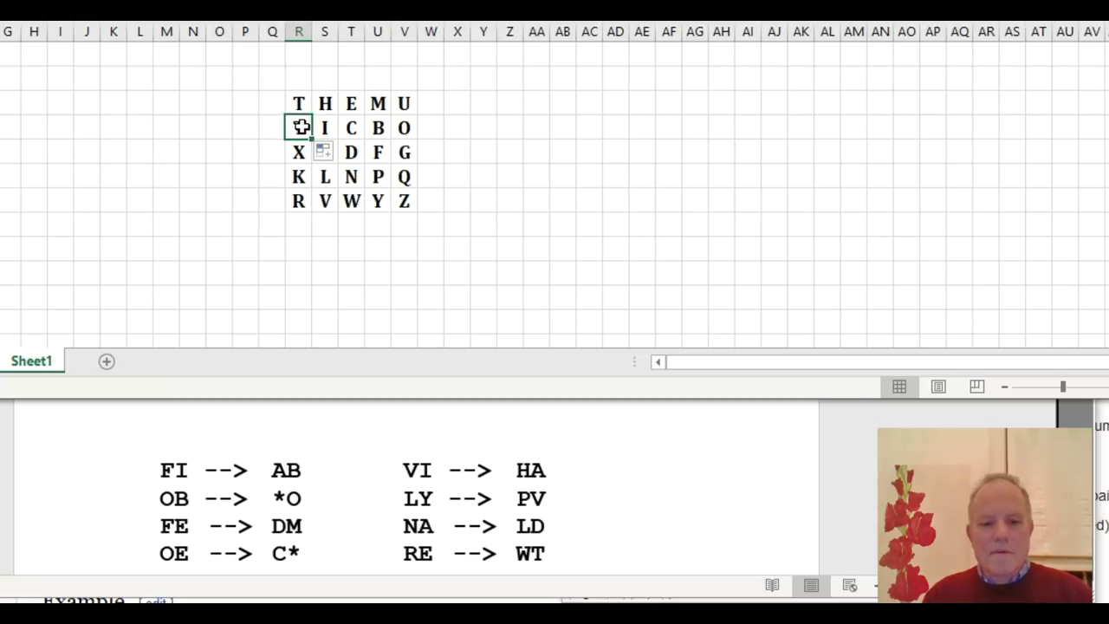
pyautogui.write('S')
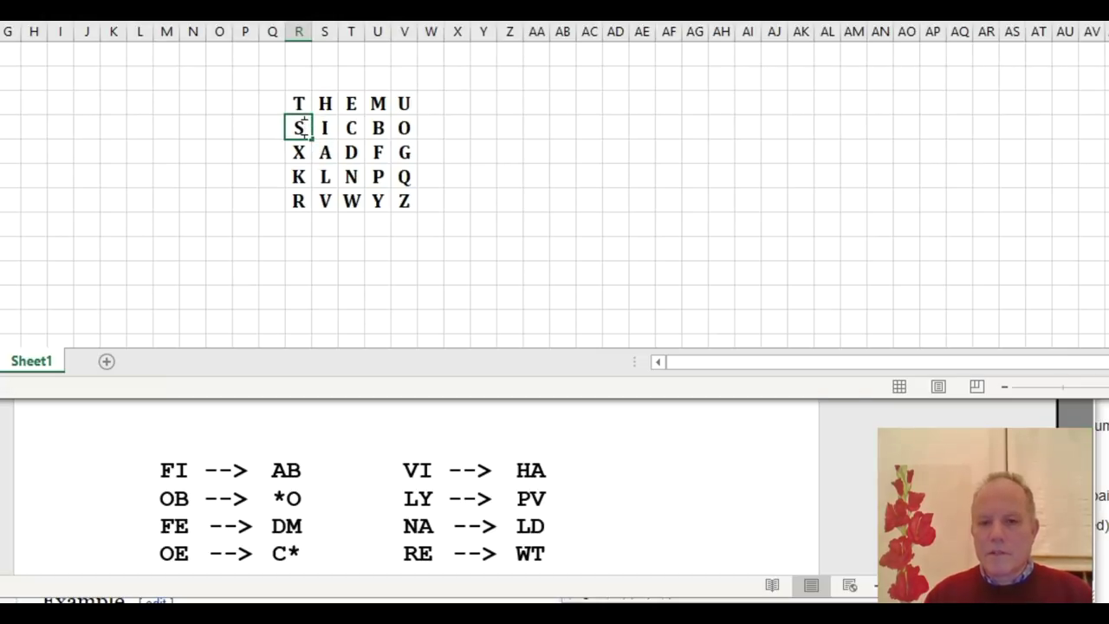
pyautogui.press('Left')
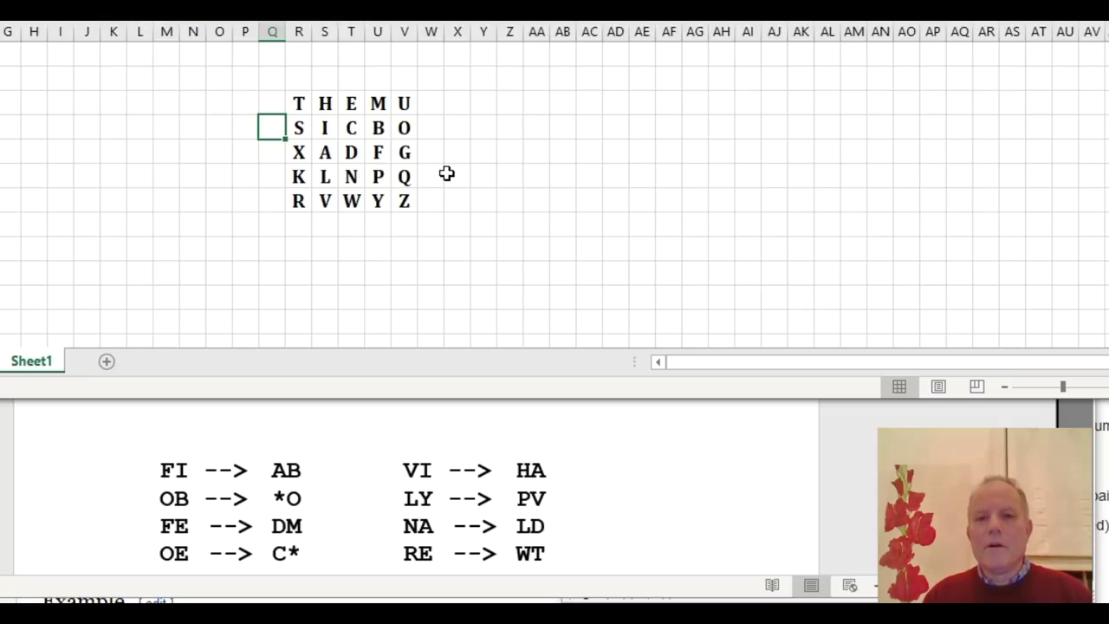
pyautogui.moveTo(299, 104); pyautogui.dragTo(404, 104)
pyautogui.click(291, 126)
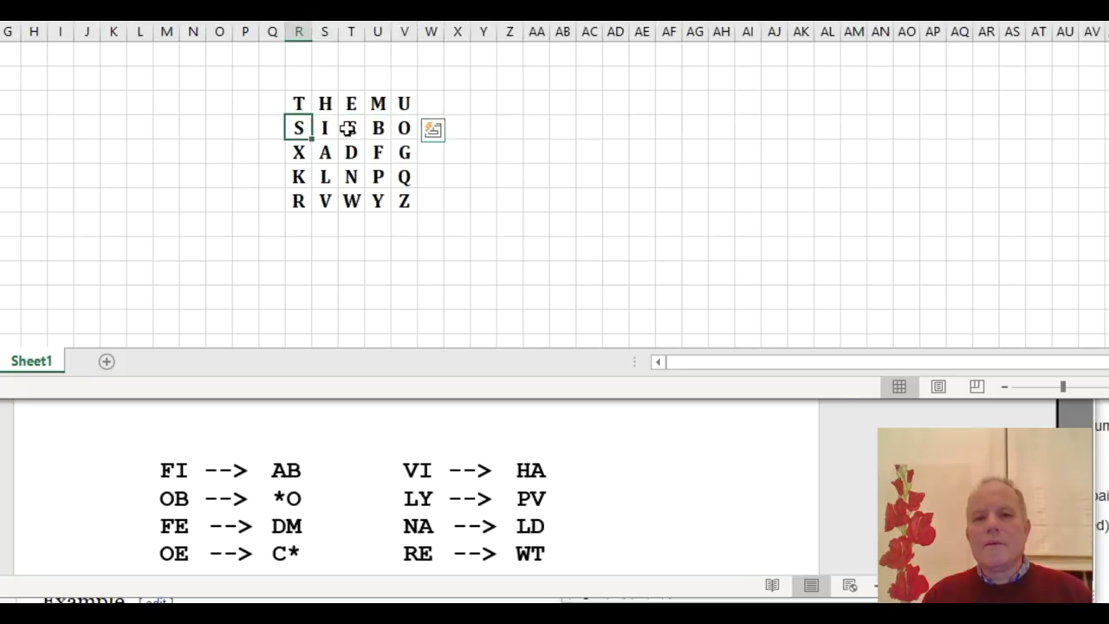
pyautogui.moveTo(347, 129); pyautogui.dragTo(404, 128)
pyautogui.click(297, 154)
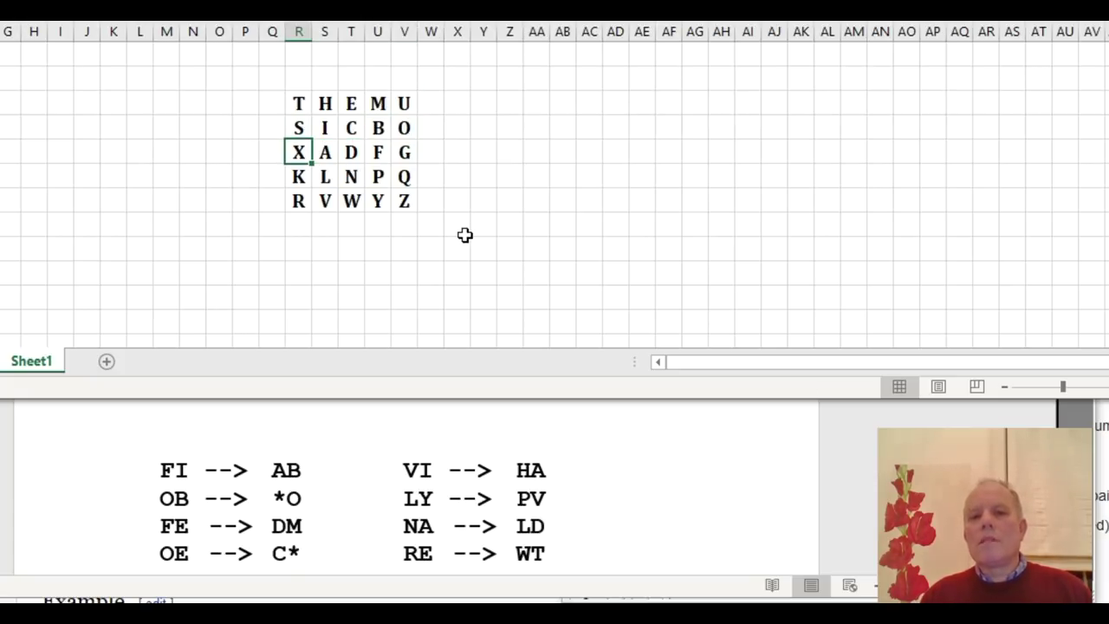
pyautogui.moveTo(297, 104); pyautogui.dragTo(402, 103)
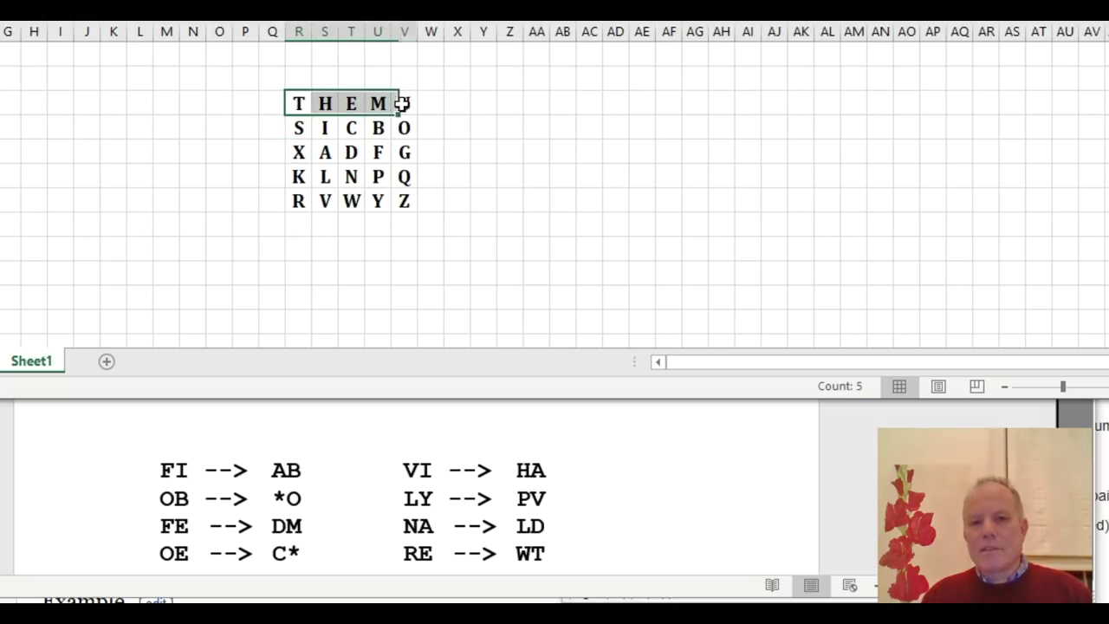
pyautogui.moveTo(299, 116)
pyautogui.mouseDown()
pyautogui.moveTo(339, 124)
pyautogui.moveTo(298, 129)
pyautogui.mouseUp()
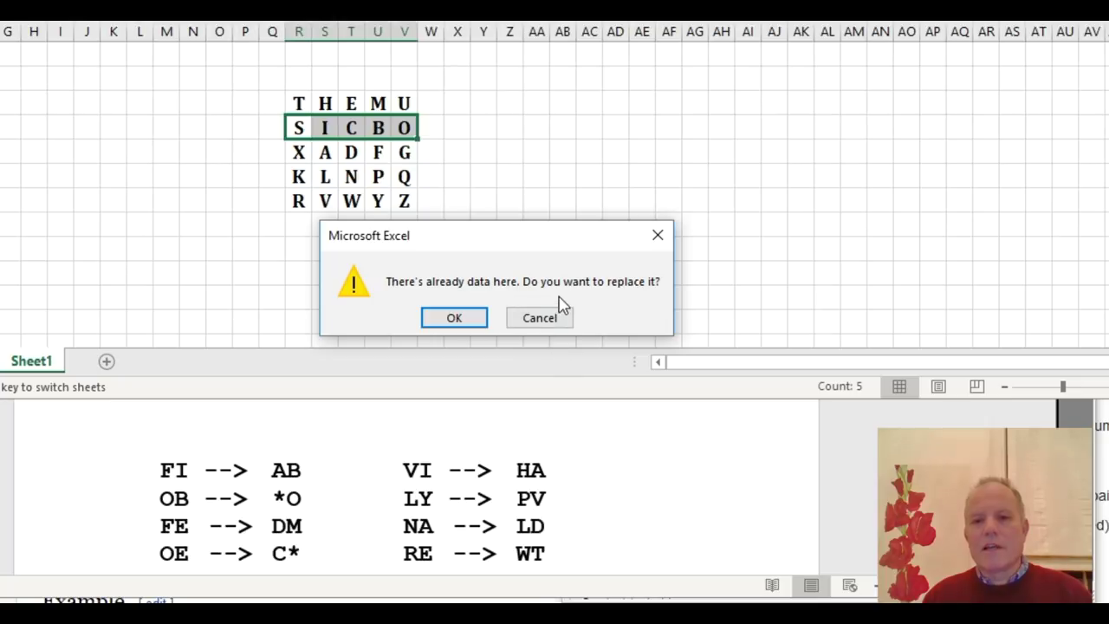
pyautogui.click(559, 317)
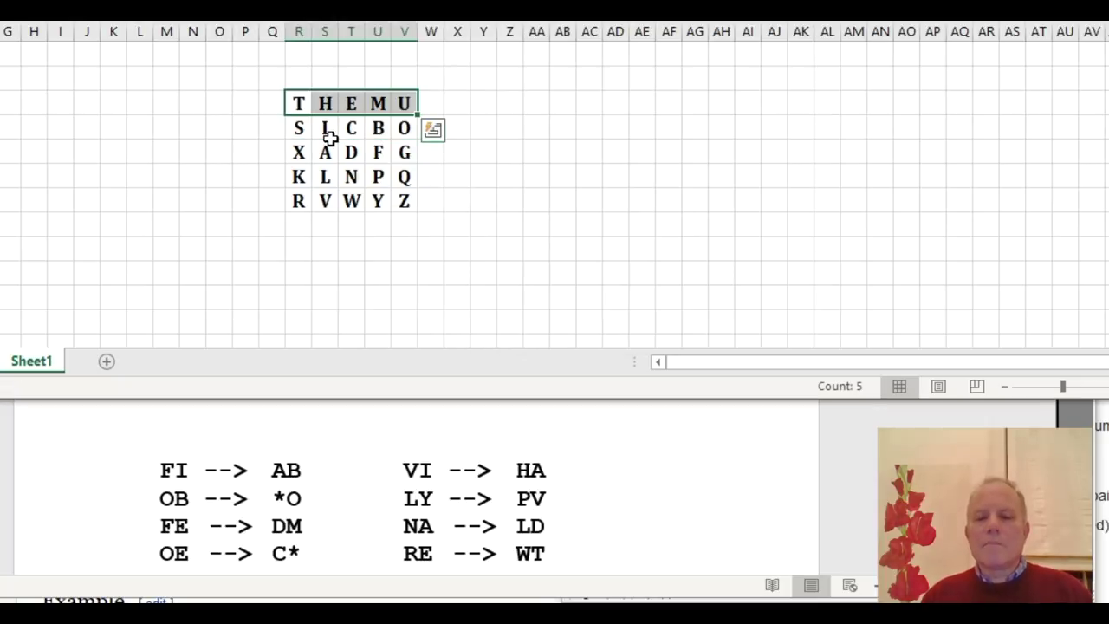
# - Scroll the Word clue document up to the instrument list, then switch to the Wikipedia Playfair article
pyautogui.click(906, 424)
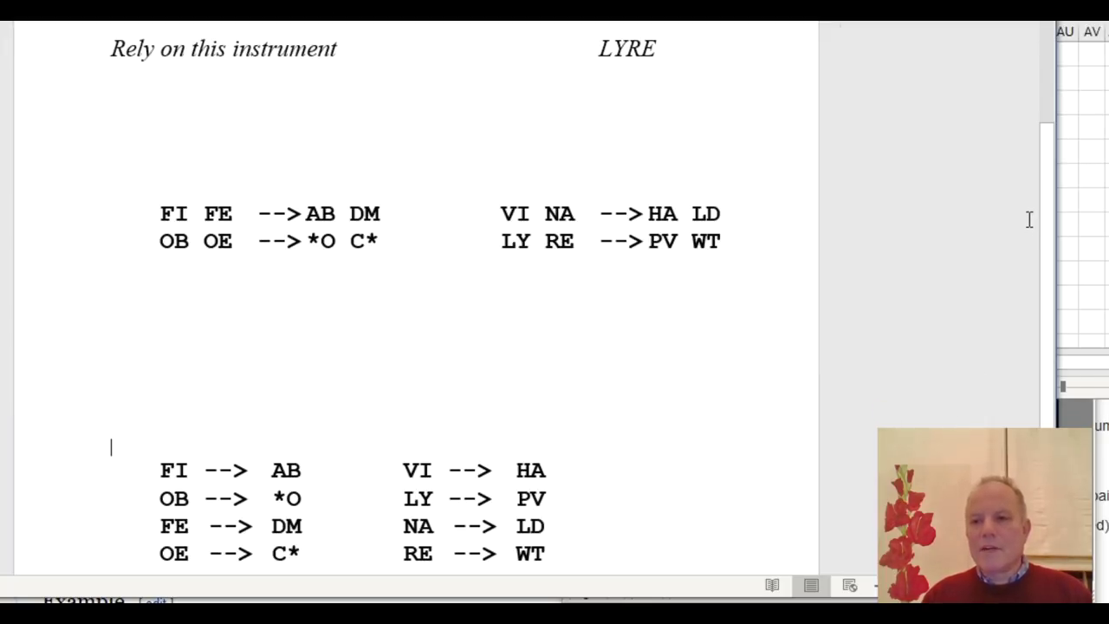
pyautogui.moveTo(1052, 203); pyautogui.dragTo(1046, 86)
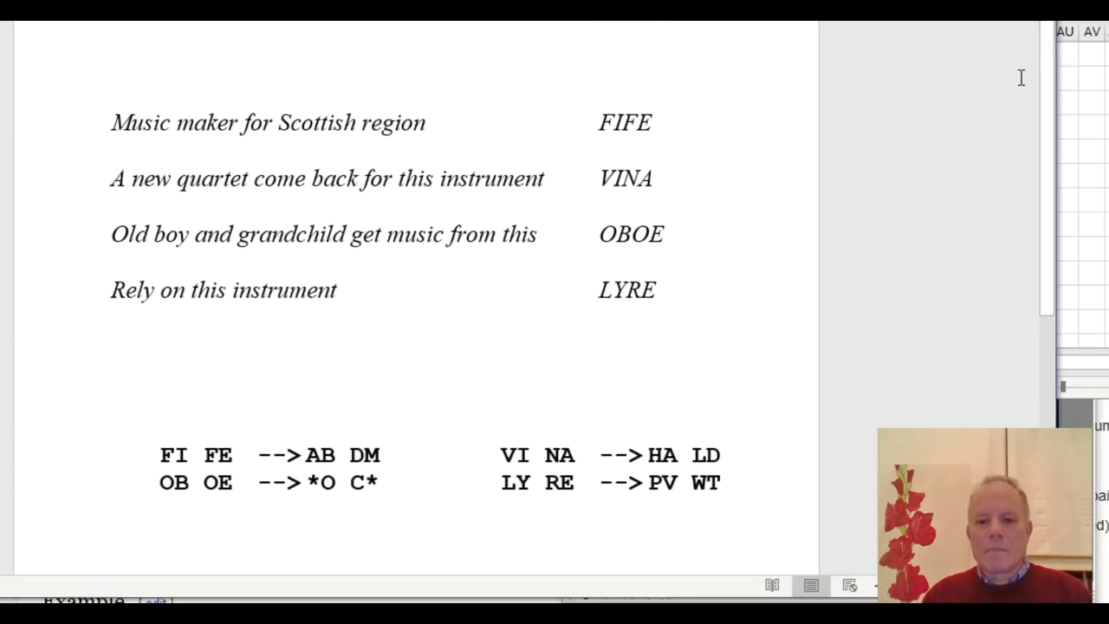
pyautogui.hotkey('alt', 'Tab')
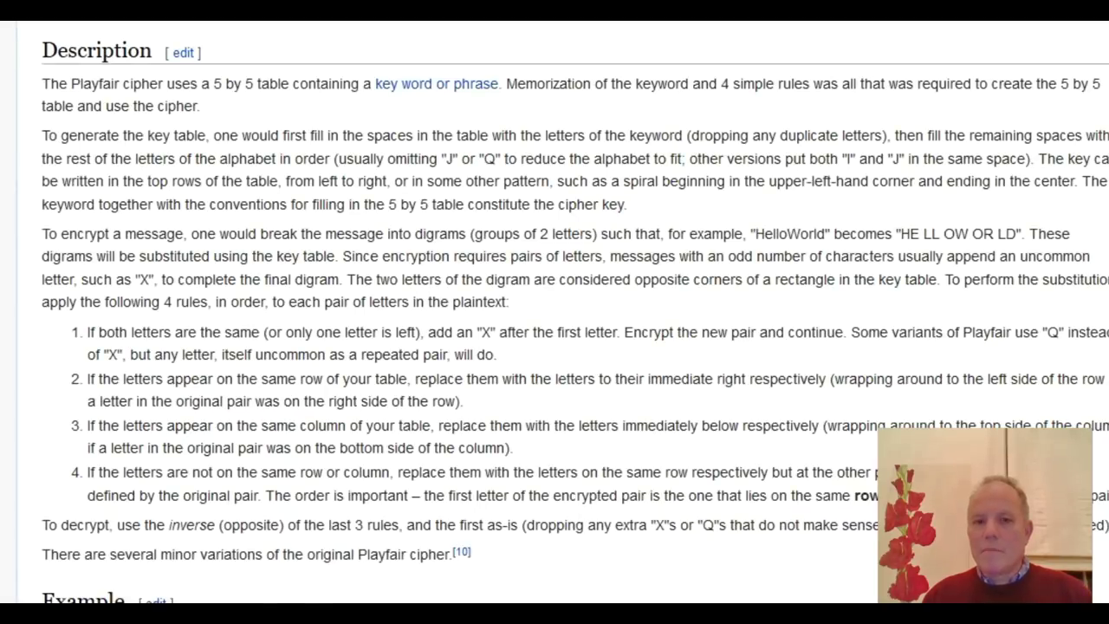
# - Scroll Wikipedia down to the Playfair example key table, then return to the Word clue document
pyautogui.scroll(-6, 1103, 361)
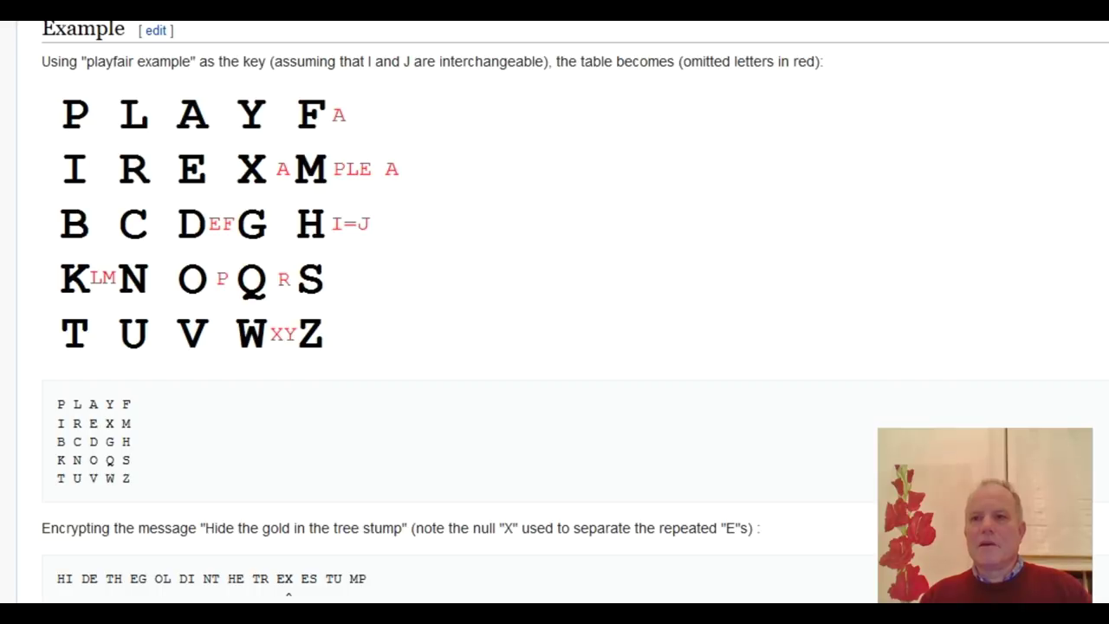
pyautogui.click(289, 602)
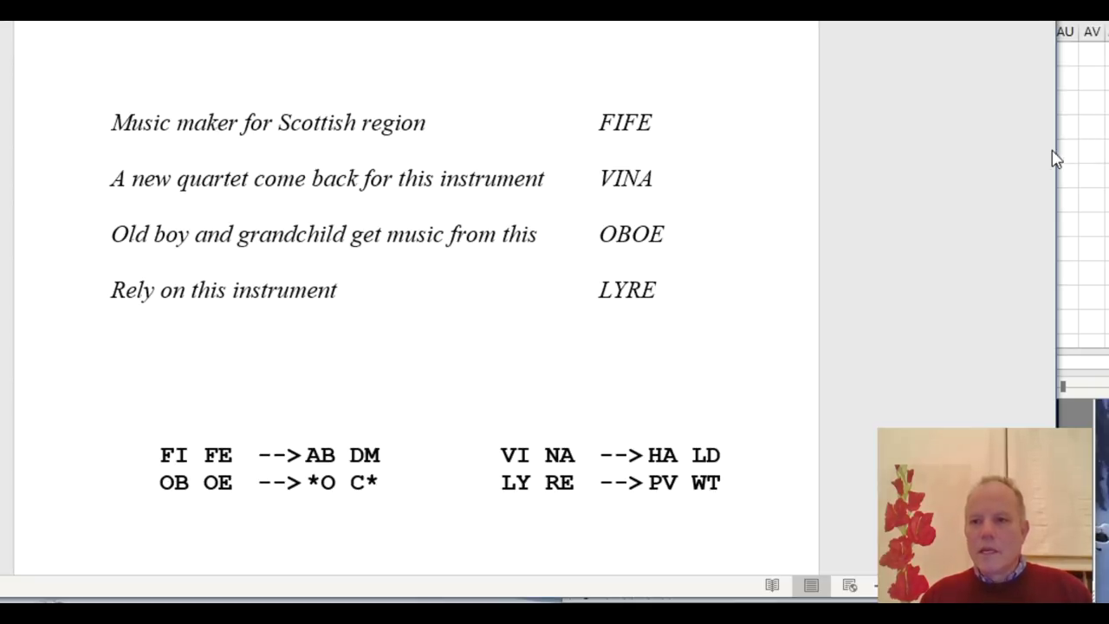
# - View the second Word document's JOSHU example square, then return to the Excel letter square
pyautogui.moveTo(510, 613)
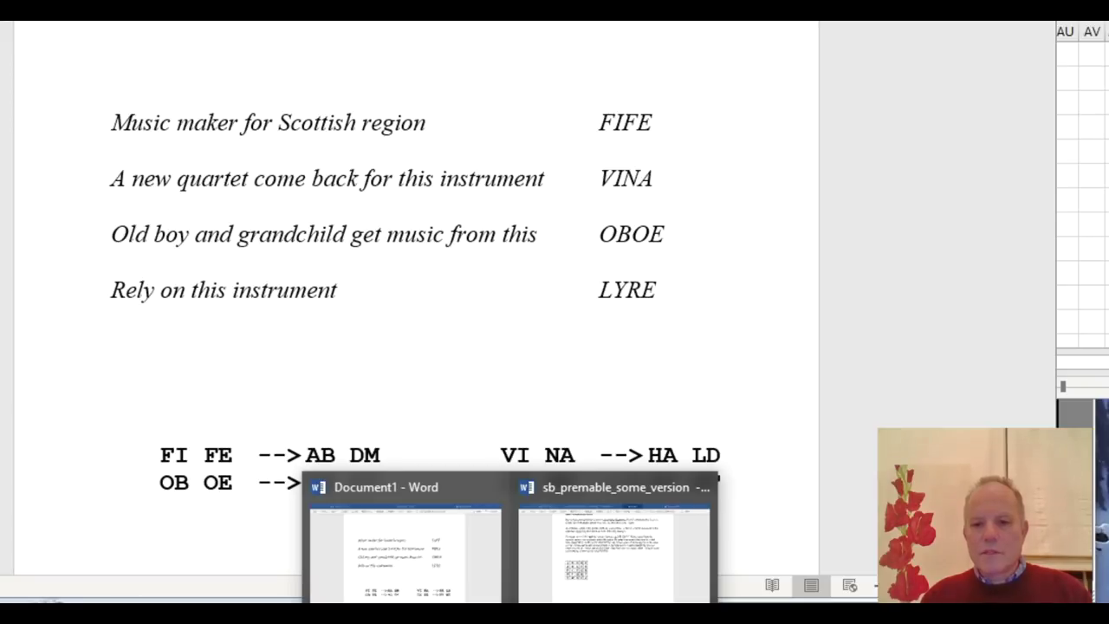
pyautogui.click(612, 573)
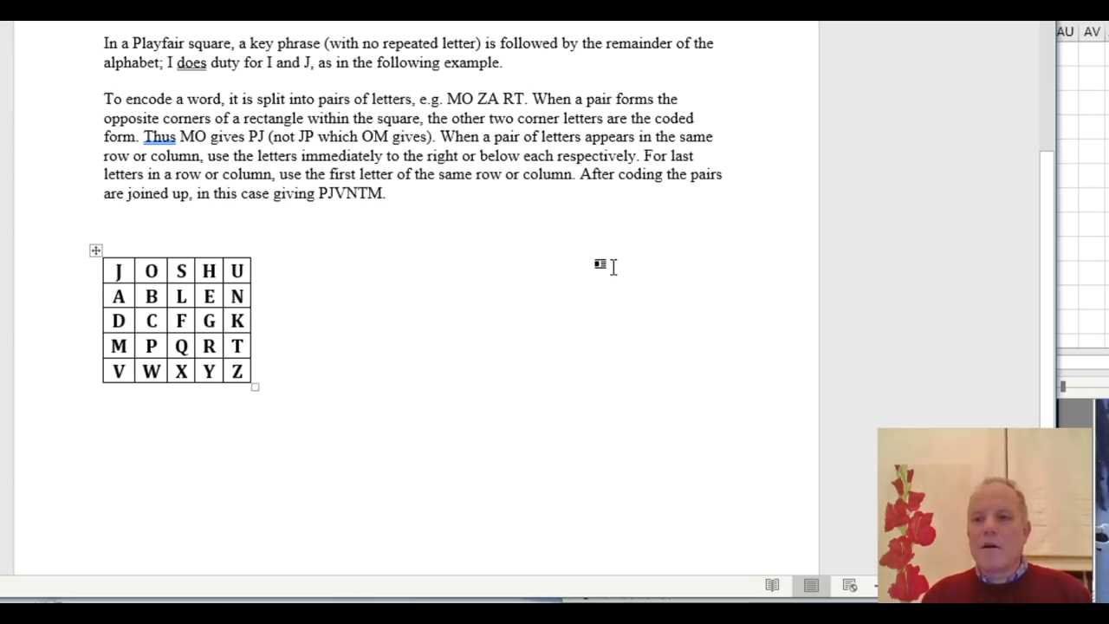
pyautogui.click(1082, 234)
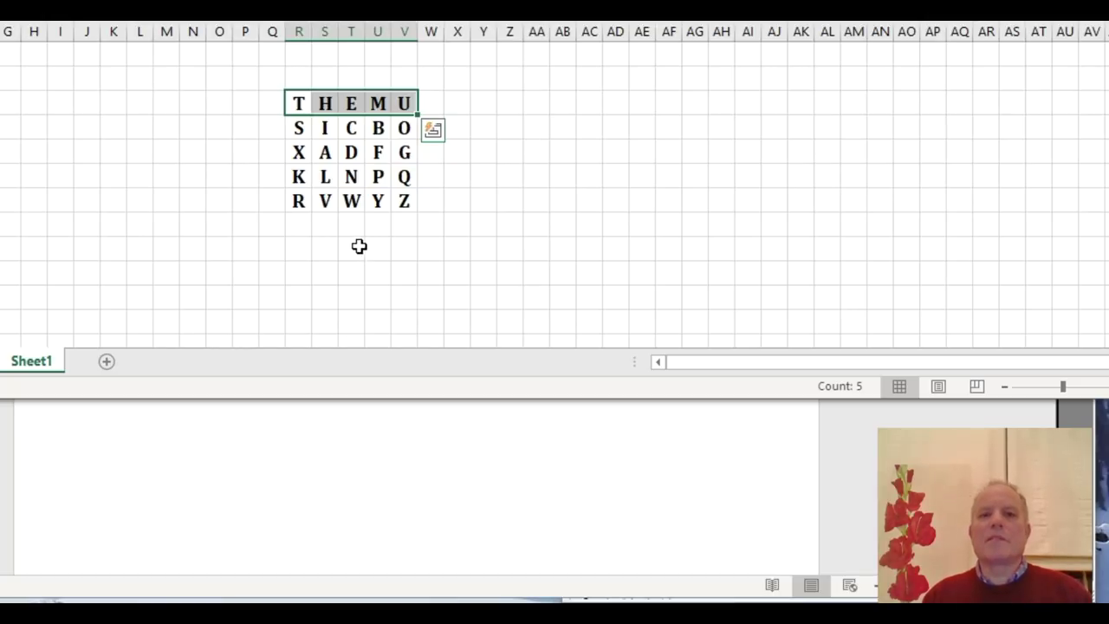
pyautogui.click(337, 239)
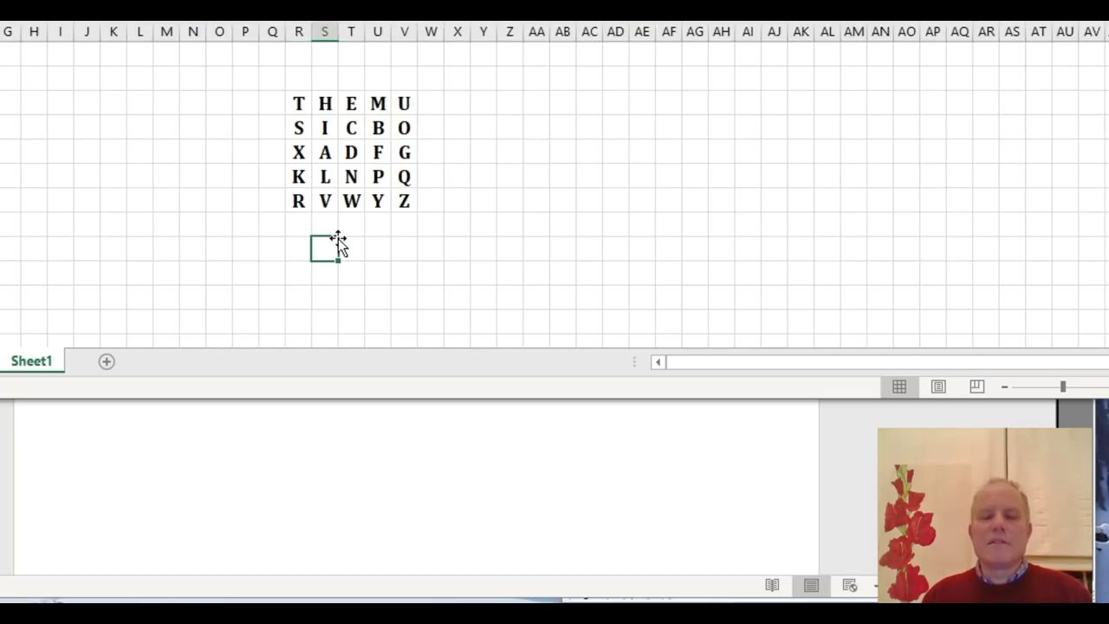